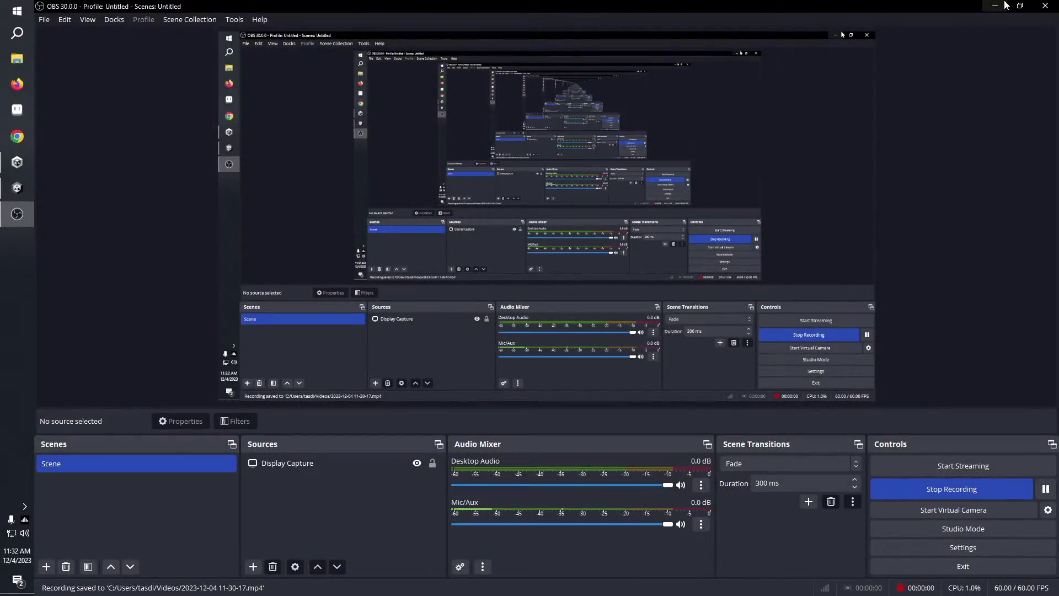
- Switch to the Unity project and set the Directional Light's shadow type to No Shadows
left_click(995, 5)
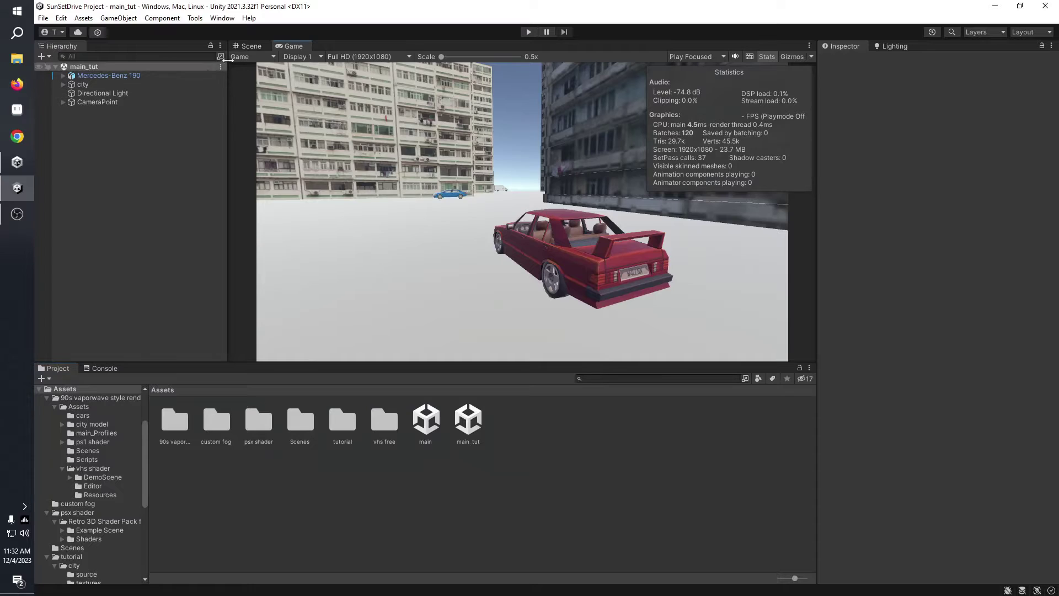
left_click(529, 31)
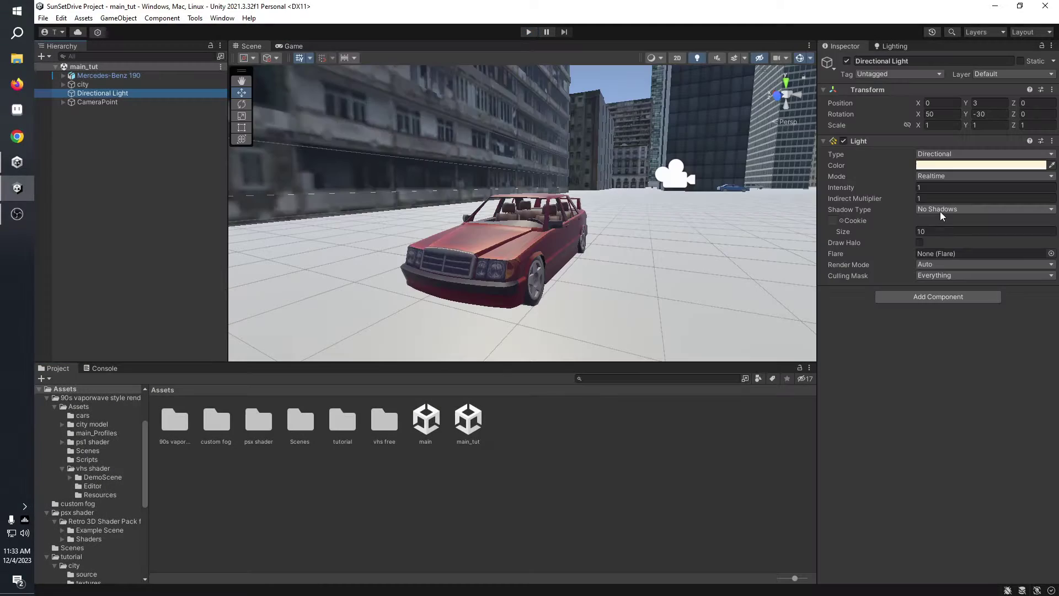
left_click(949, 209)
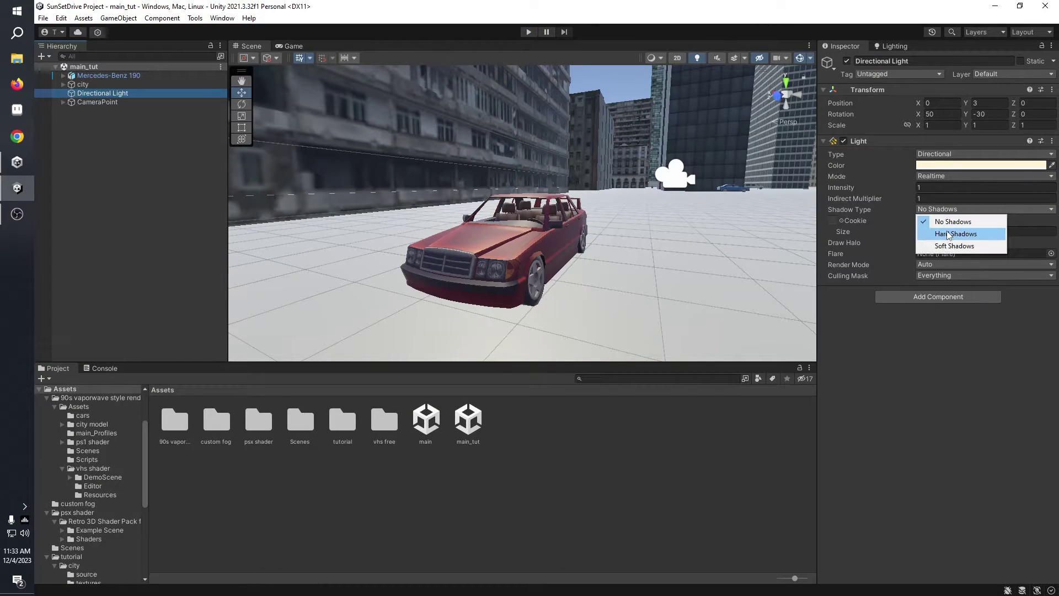
left_click(953, 222)
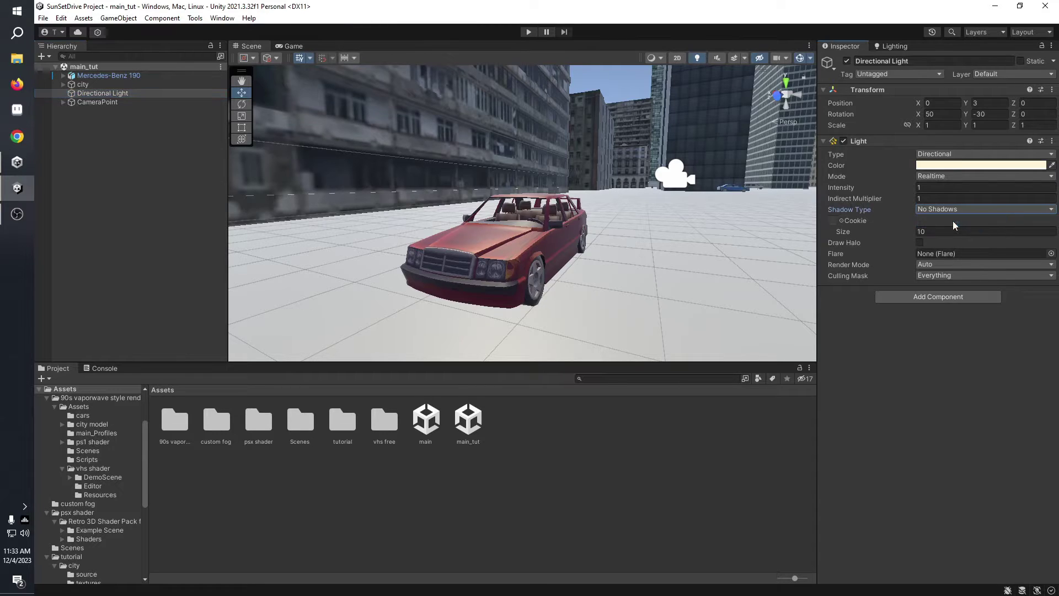
- Set the car_2 texture's filter mode to Point (no filter) and apply the import settings
right_click_drag(549, 309, 564, 300)
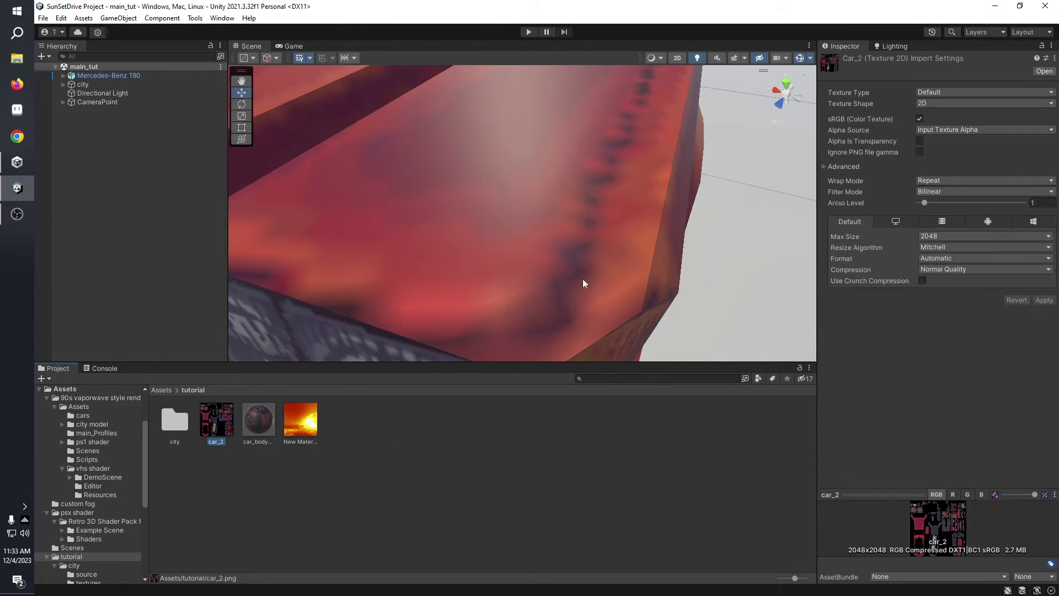
left_click(968, 193)
left_click(960, 204)
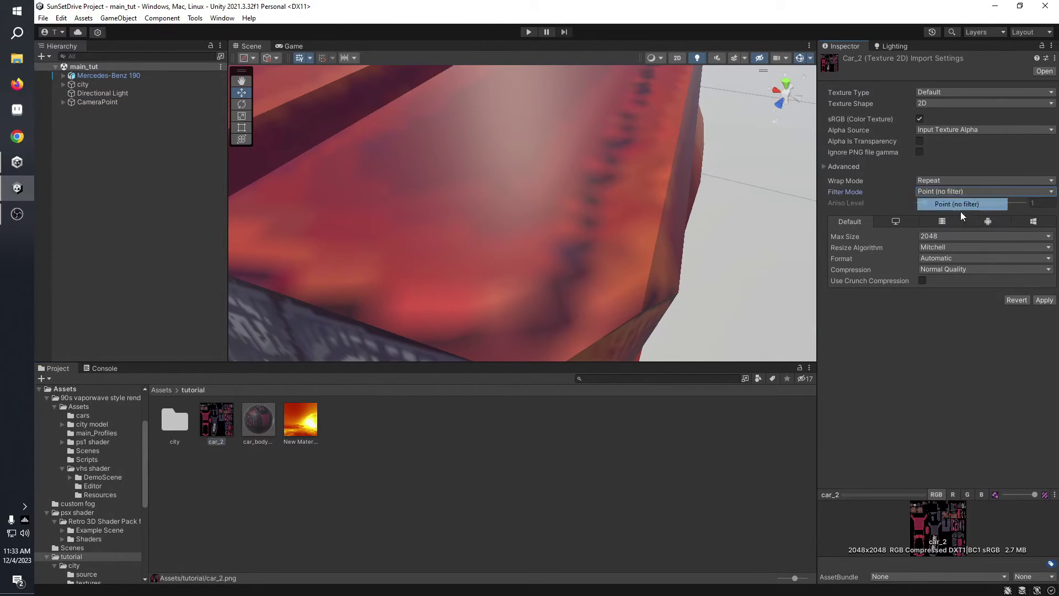
left_click(1044, 300)
right_click_drag(497, 243, 564, 126)
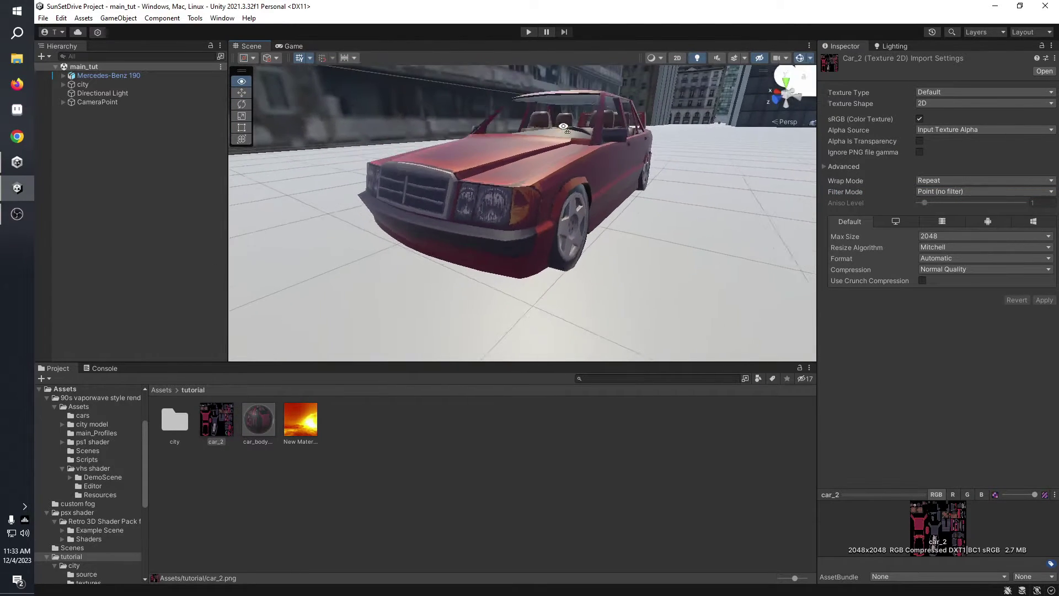
left_click(251, 424)
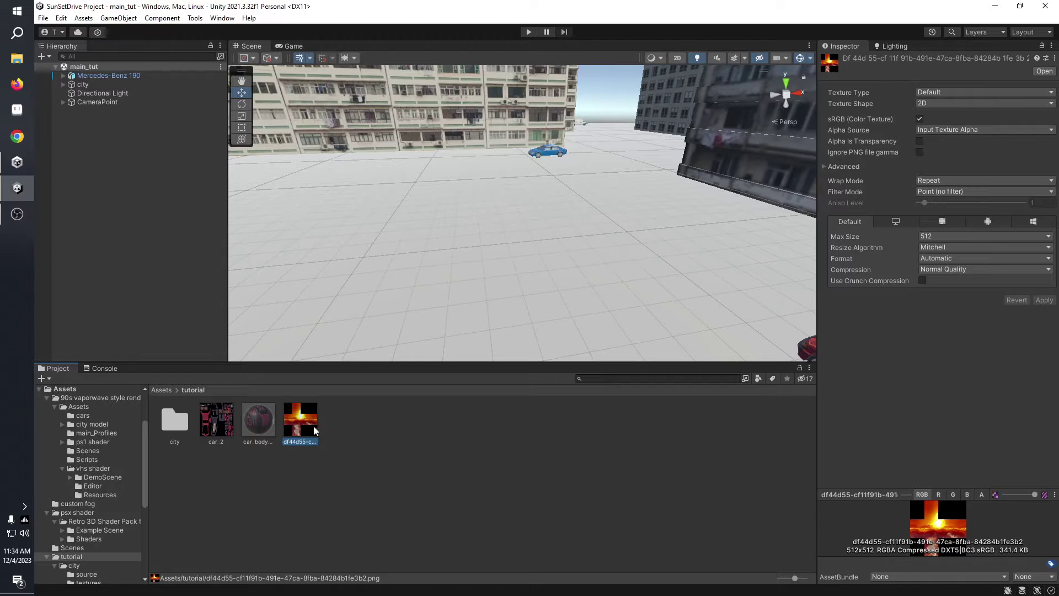
- Create a new material named skybox in the tutorial folder
right_click(370, 444)
mouse_move(420, 160)
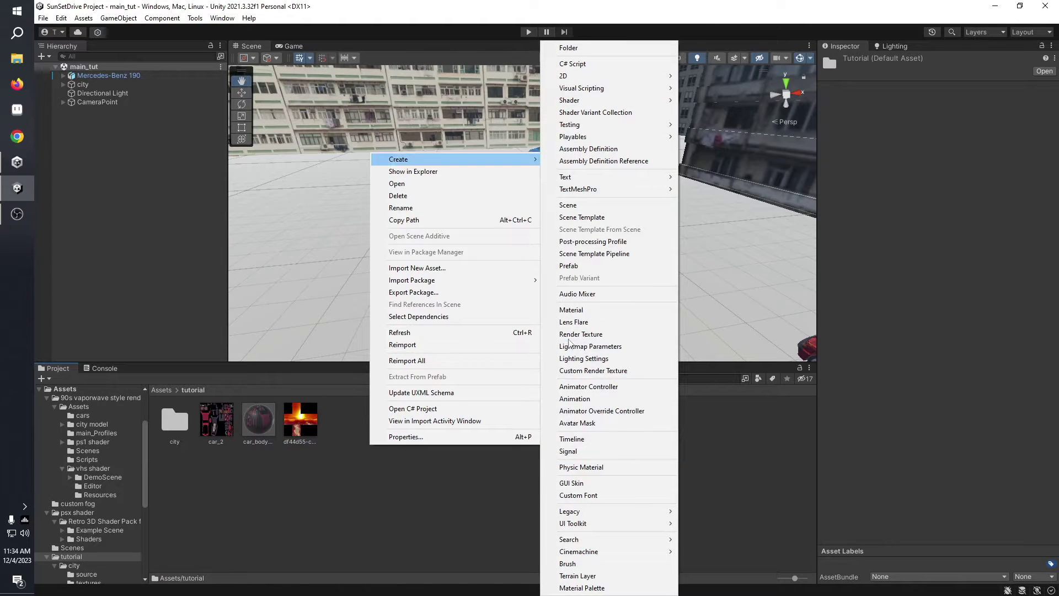
left_click(571, 310)
type("sky")
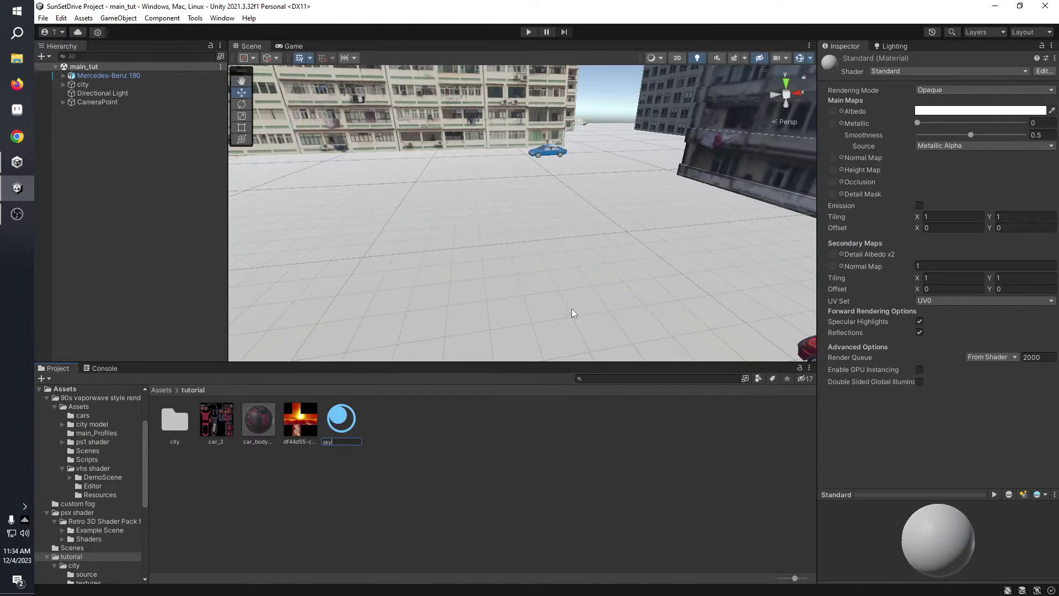
type("box")
key("Return")
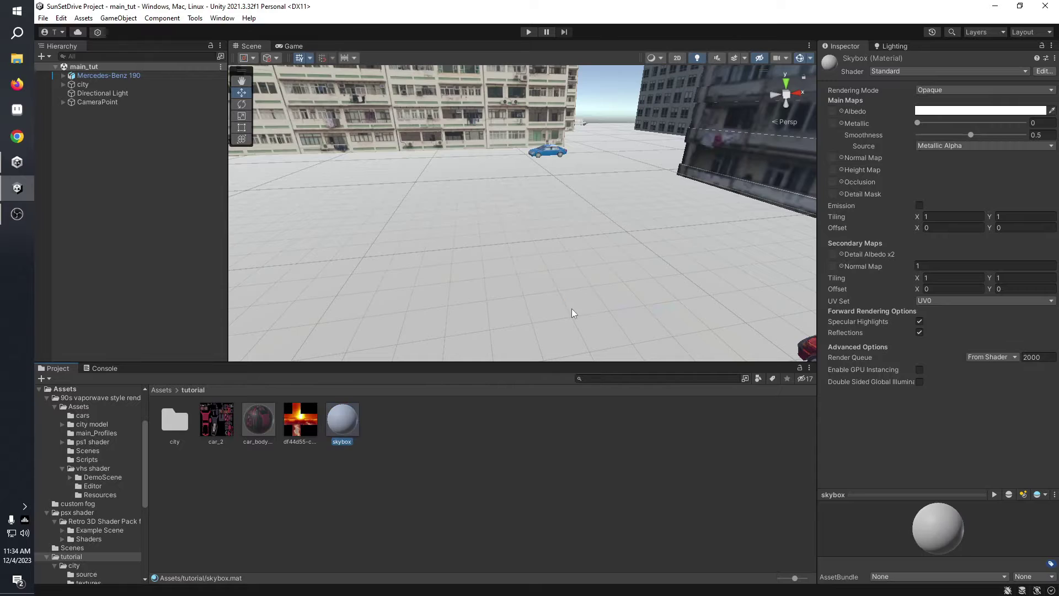
- Set the skybox material's shader to Skybox/Cubemap
left_click(899, 72)
type("cube")
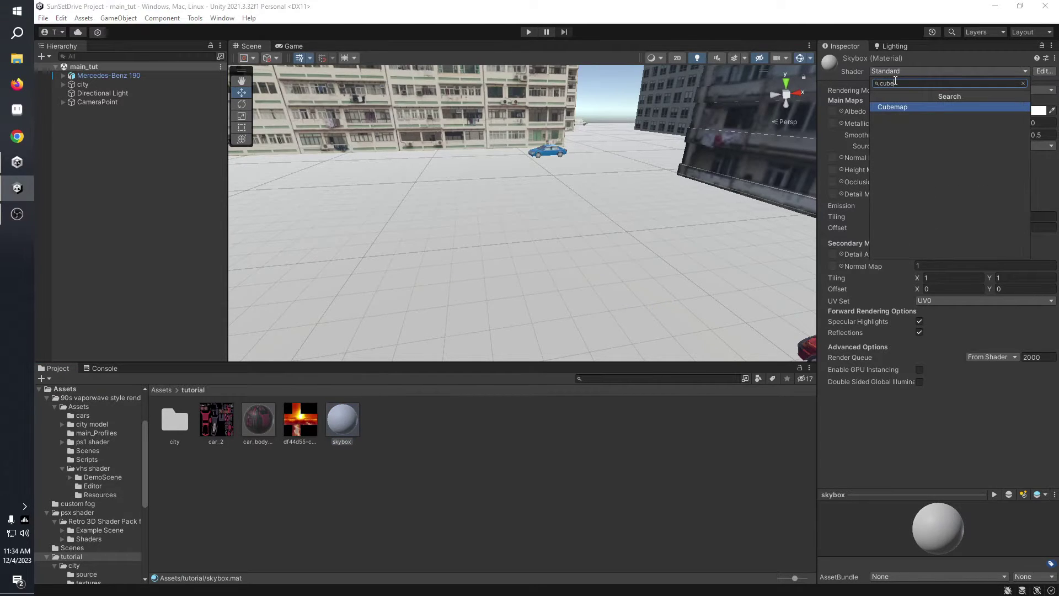
left_click(891, 109)
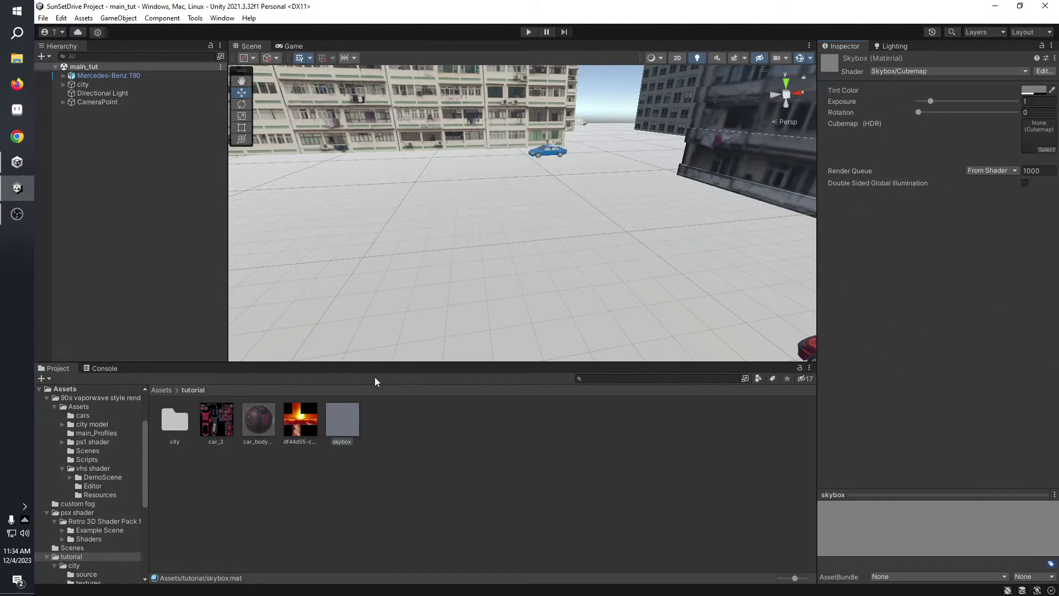
- Set the sunset sky image's texture shape to Cube with Point (no filter) filtering and apply the import settings
left_click(308, 428)
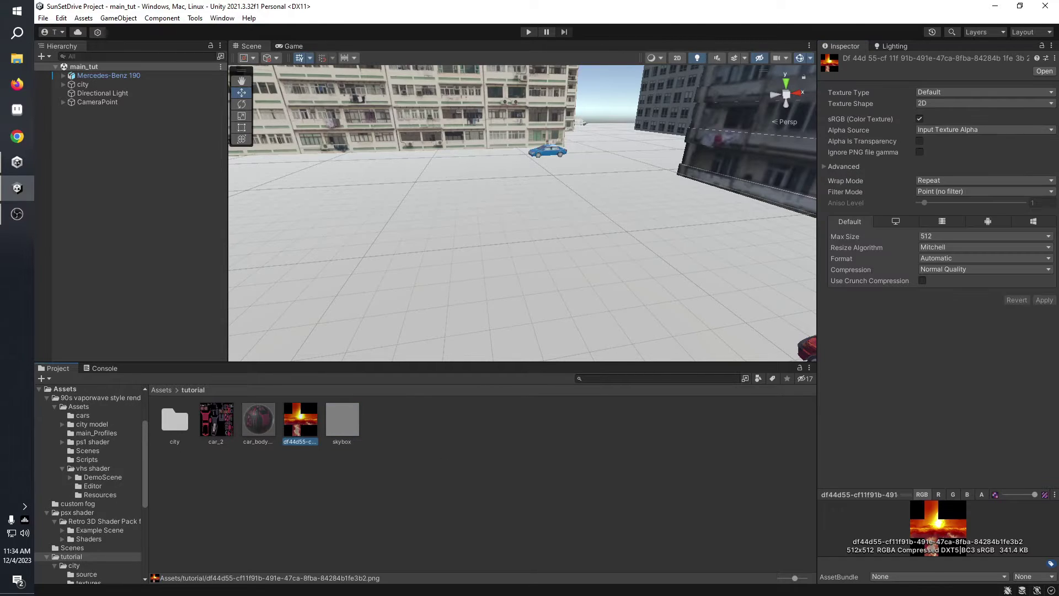
left_click(949, 105)
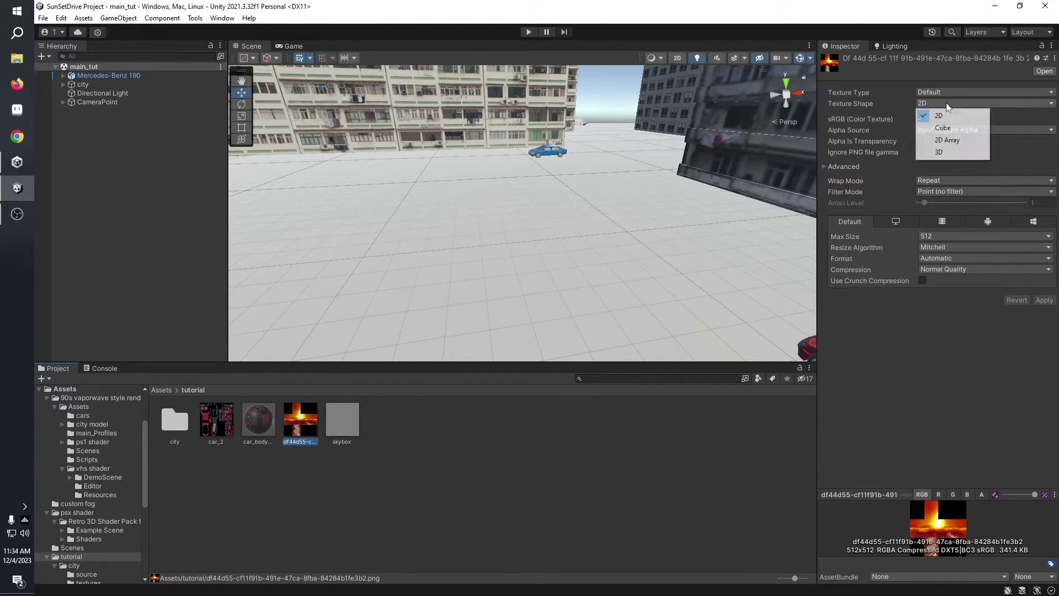
left_click(933, 153)
left_click(938, 103)
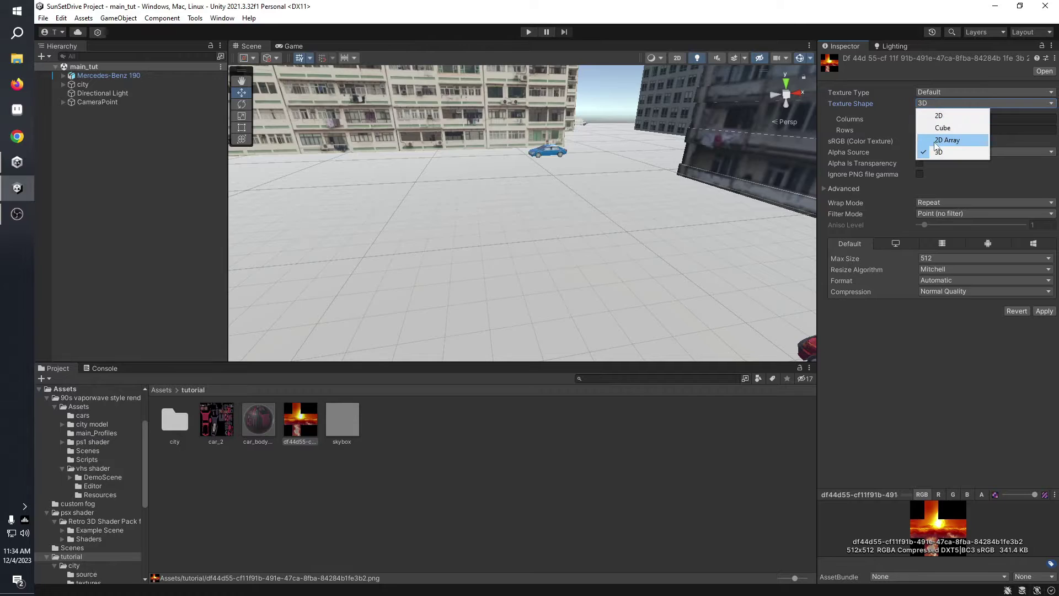
left_click(942, 128)
left_click(940, 230)
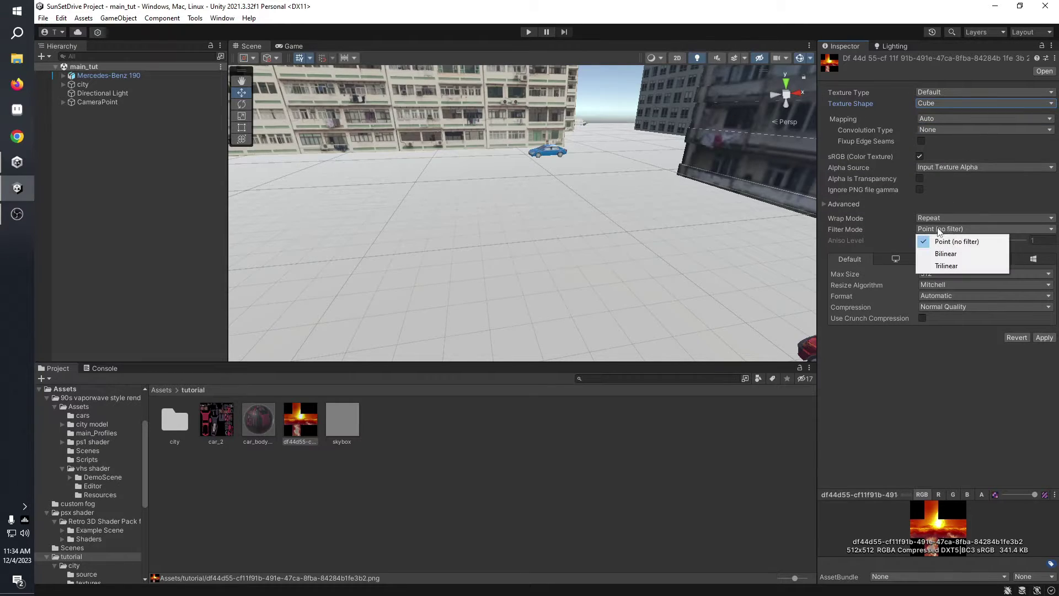
left_click(951, 242)
left_click(1044, 337)
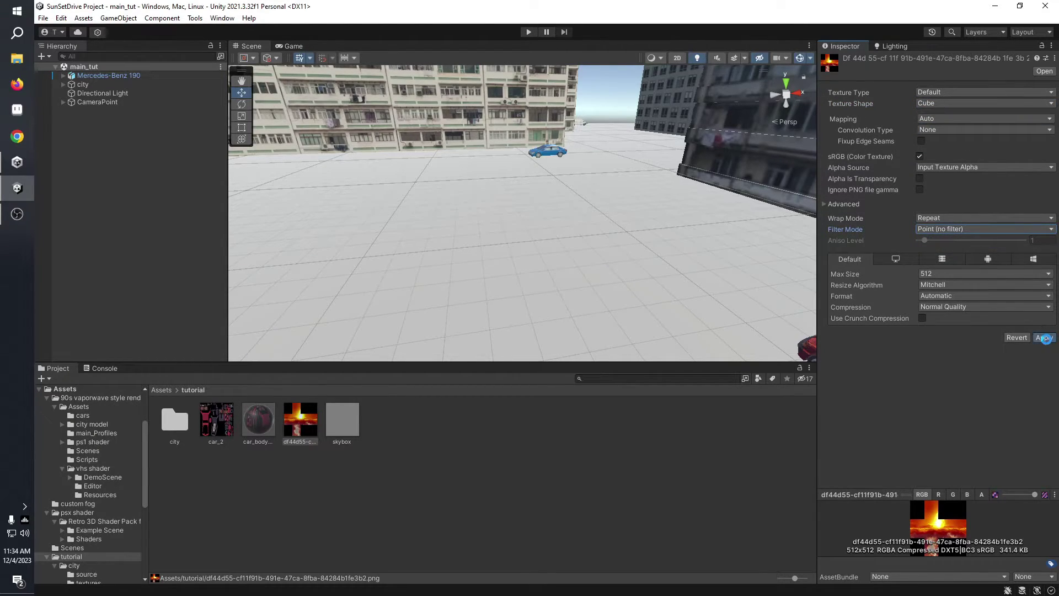
- Assign the sunset cube texture to the skybox material's Cubemap (HDR) slot
left_click_drag(349, 424, 809, 258)
left_click_drag(1020, 131, 1020, 130)
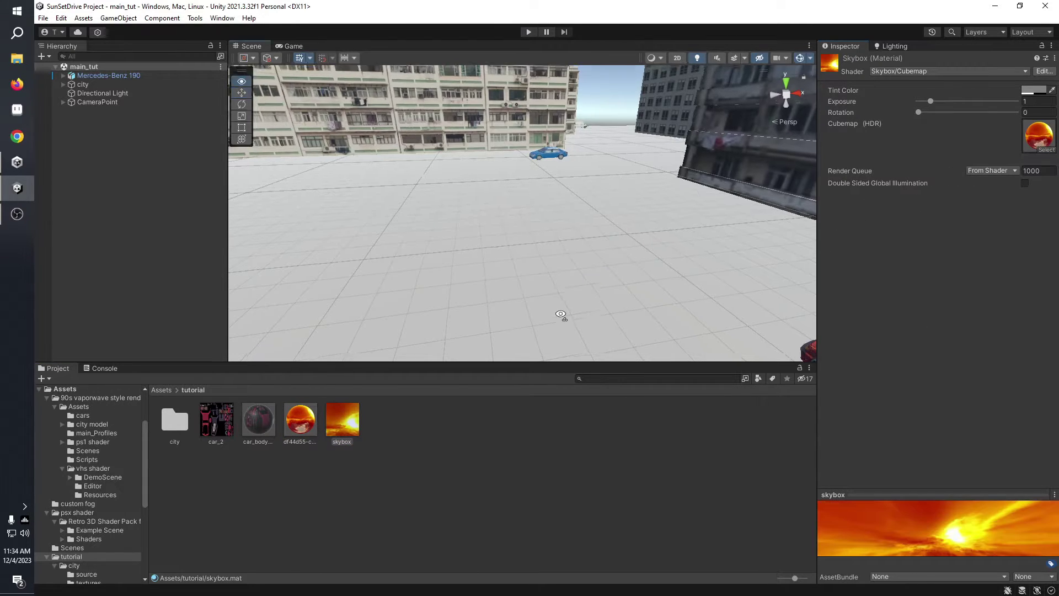
right_click_drag(563, 315, 354, 381)
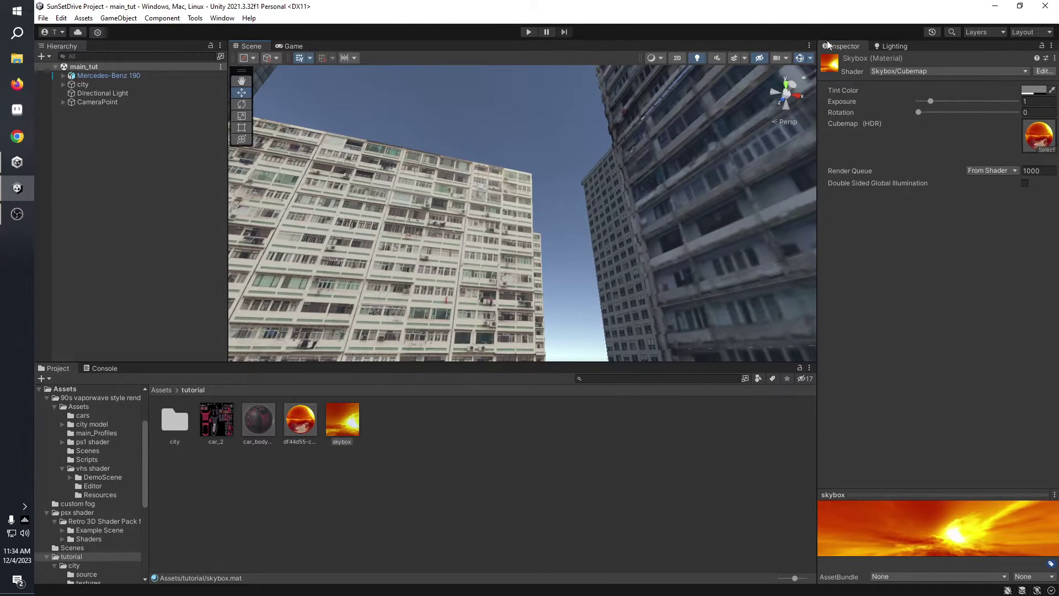
- Assign the skybox material as the scene's Skybox Material in the environment lighting settings
left_click(223, 17)
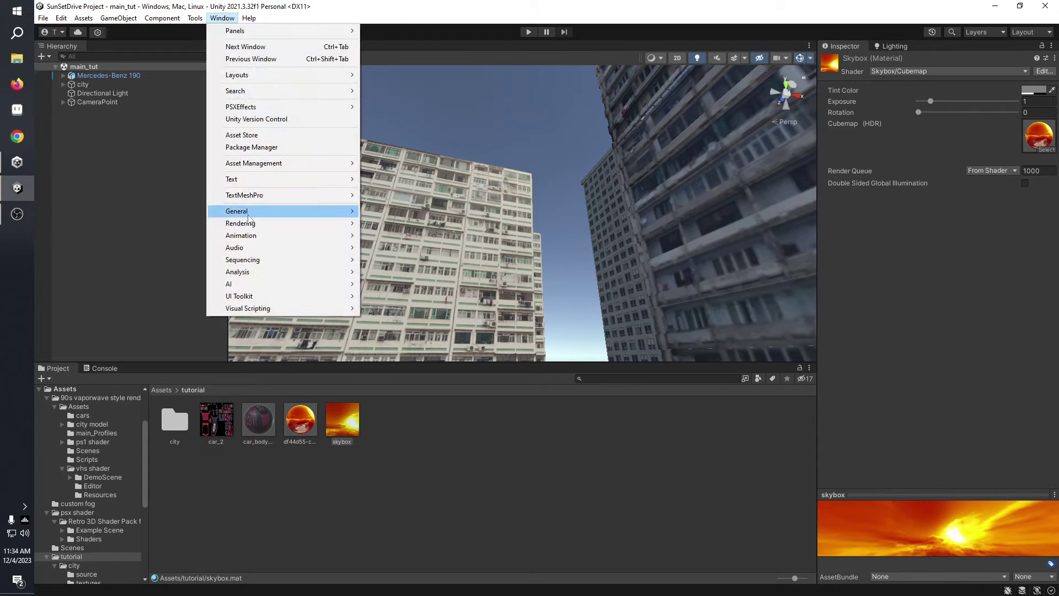
mouse_move(257, 216)
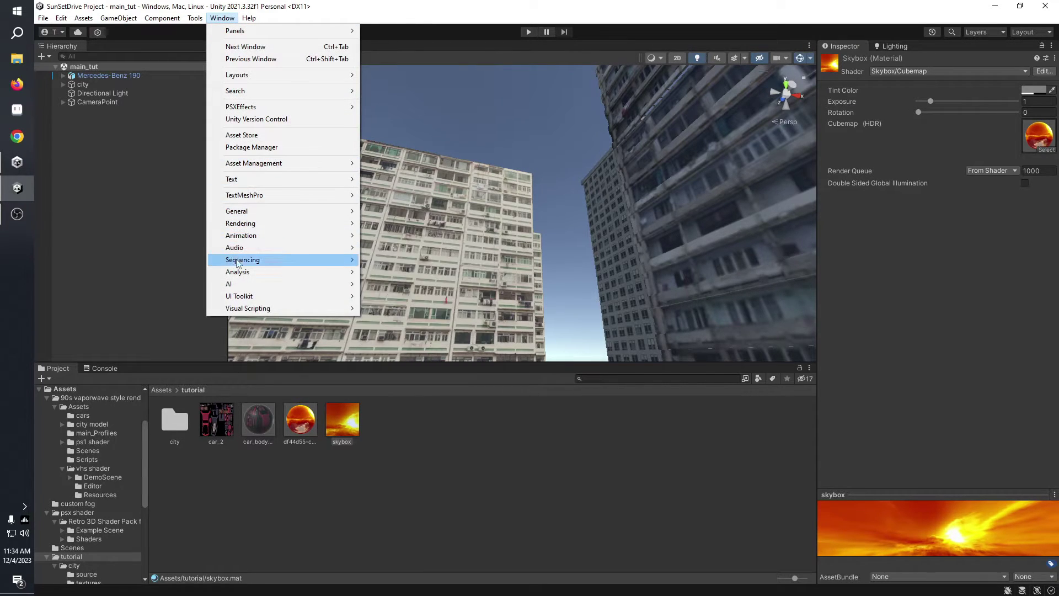
mouse_move(327, 227)
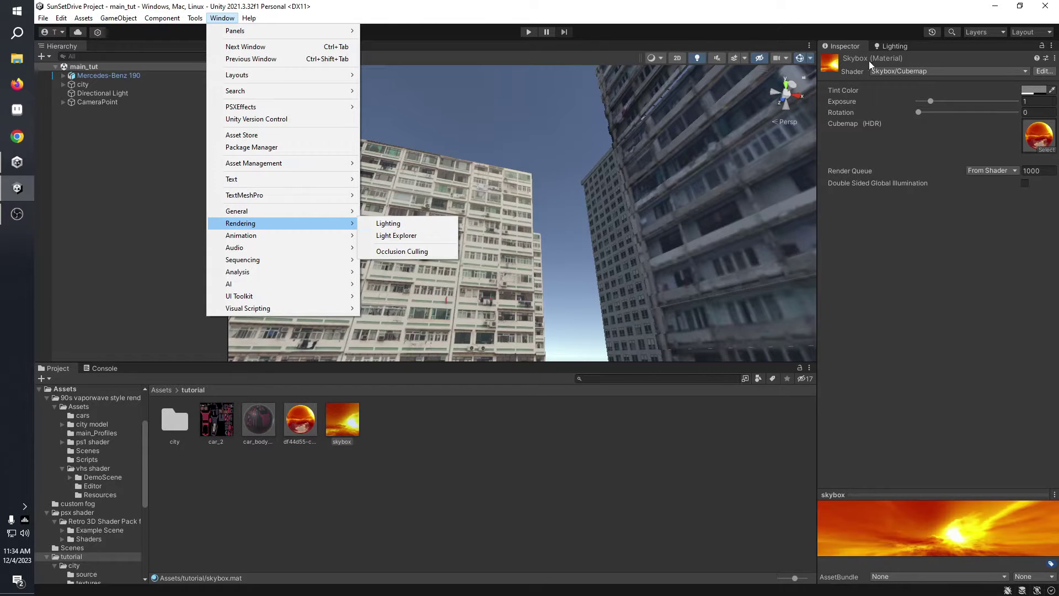
left_click(895, 47)
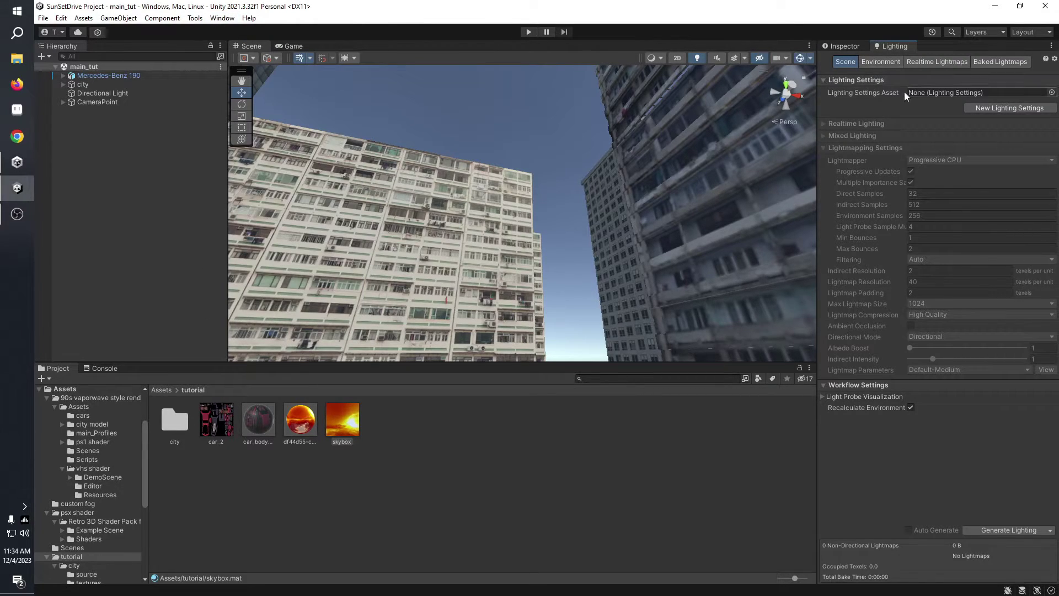
left_click(886, 63)
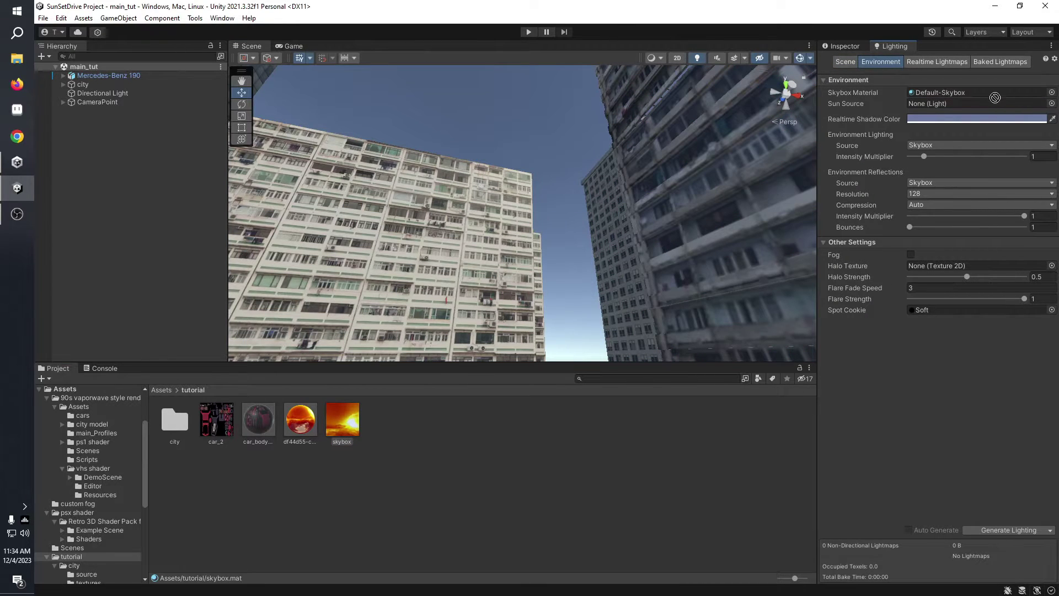
left_click_drag(995, 97, 994, 97)
right_click_drag(552, 221, 243, 345)
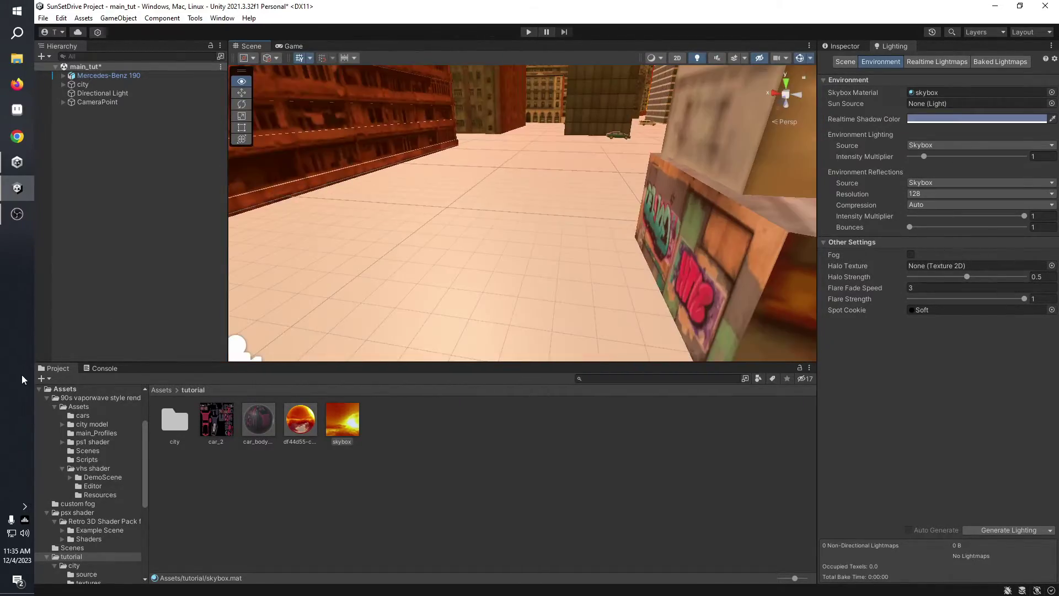
left_click(293, 45)
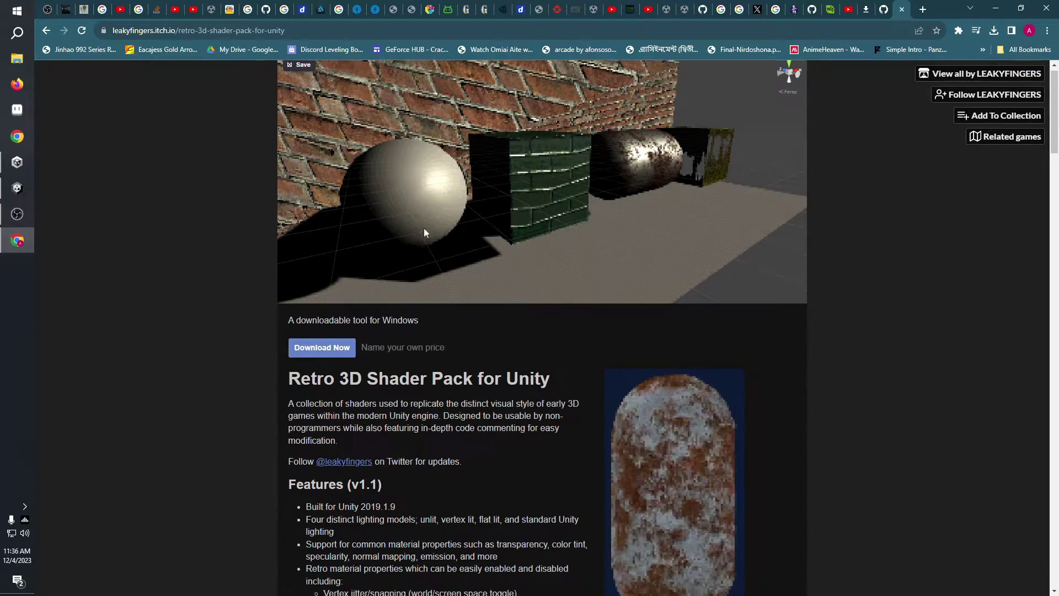
- Review the description and features of the Retro 3D Shader Pack for Unity on its itch.io page
scroll(542, 343, "down", 5)
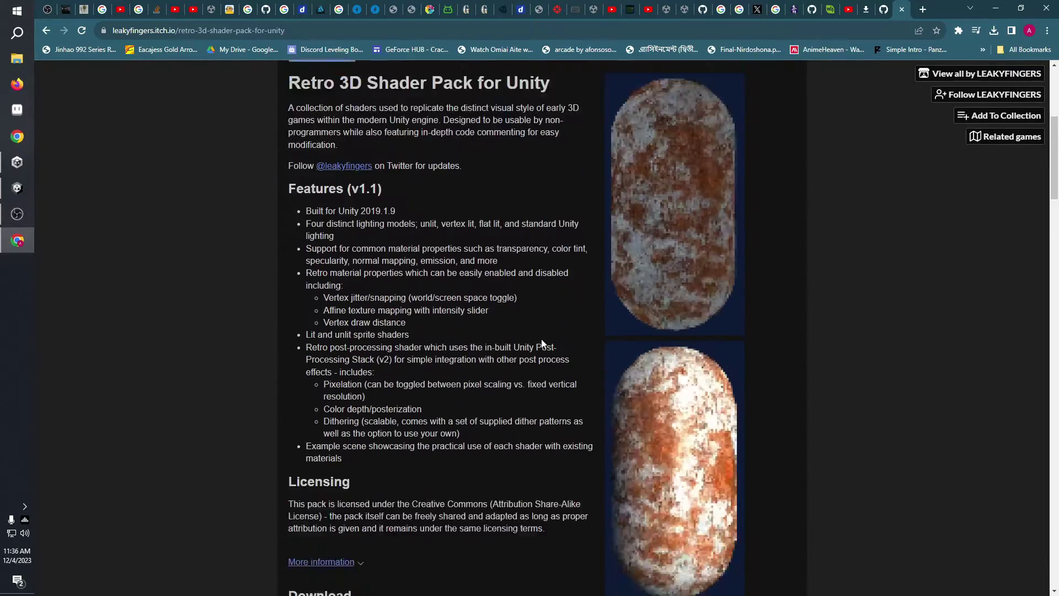
scroll(542, 344, "down", 8)
scroll(387, 162, "up", 10)
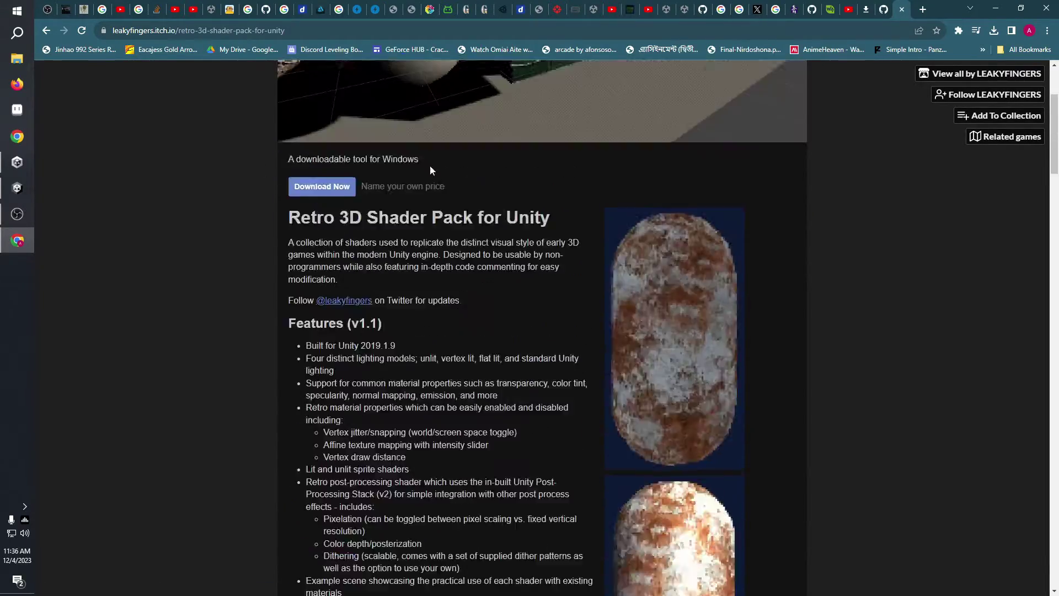
scroll(429, 165, "up", 3)
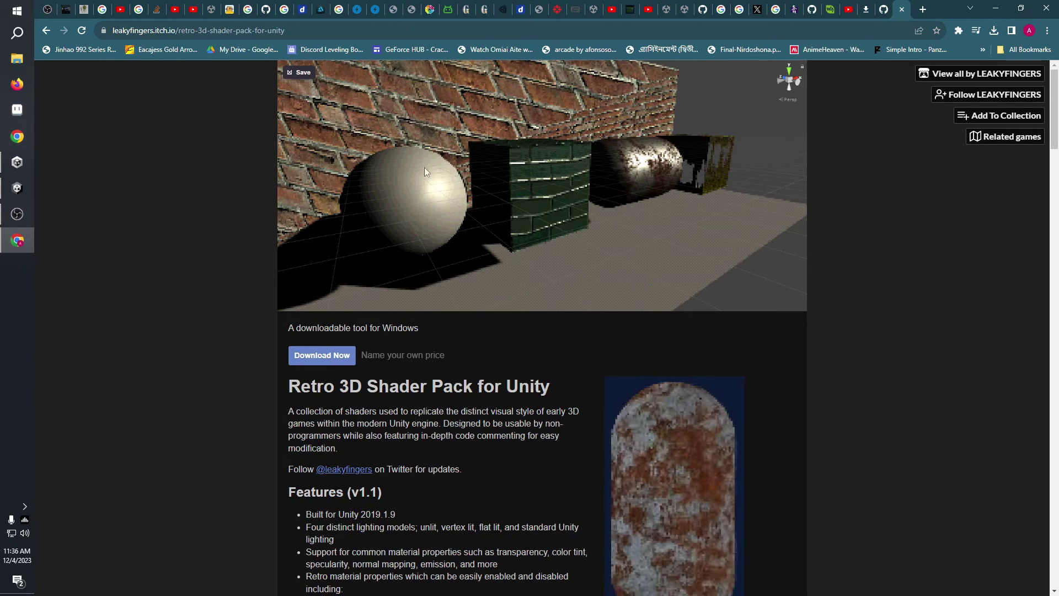
- Switch back to Unity, inspect the retro shader pack's Shaders folder, and return to the root Assets folder
left_click(9, 196)
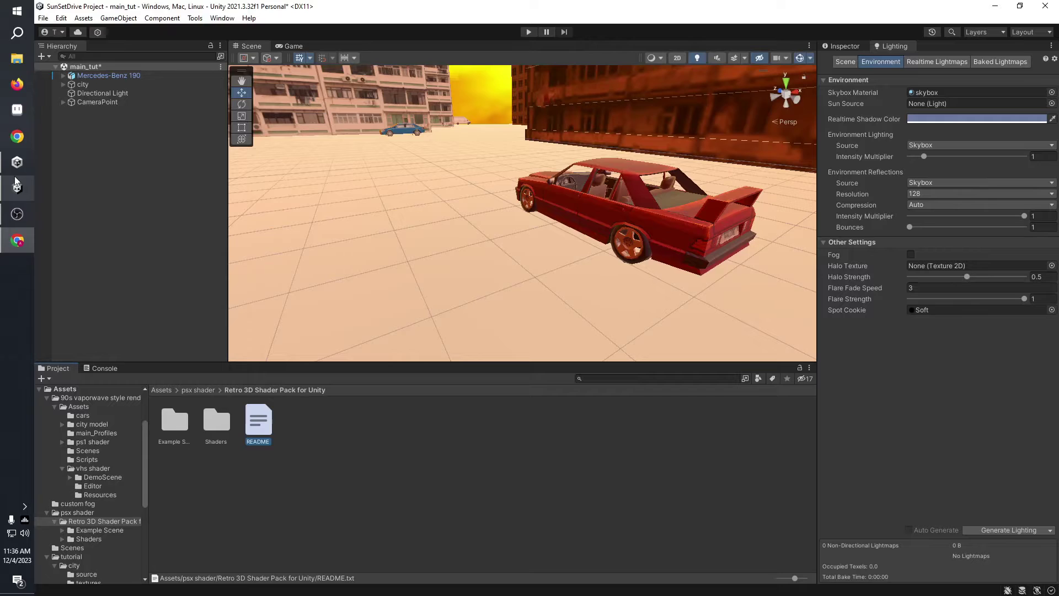
double_click(217, 425)
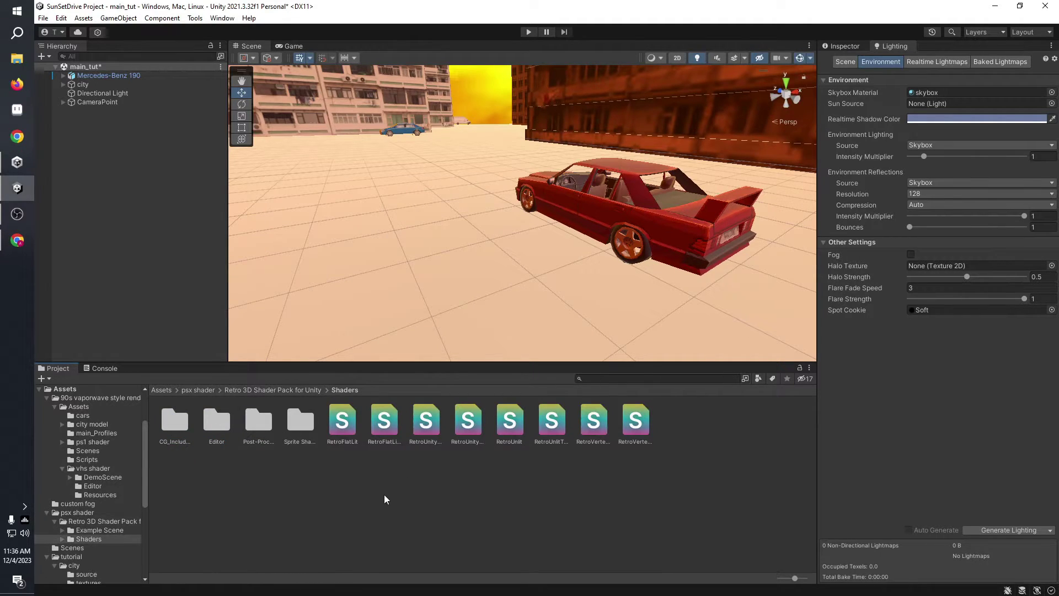
key("BackSpace")
key("BackSpace")
key("BackSpace")
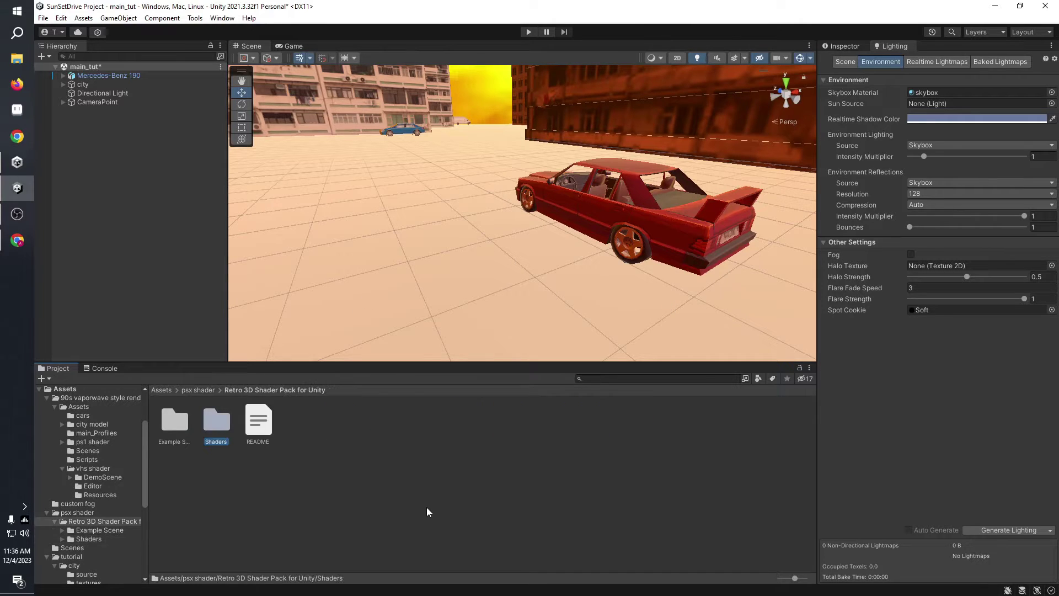
- Find the Post Processing package in the Package Manager's Unity Registry by searching for "post", then close the Package Manager
left_click(221, 18)
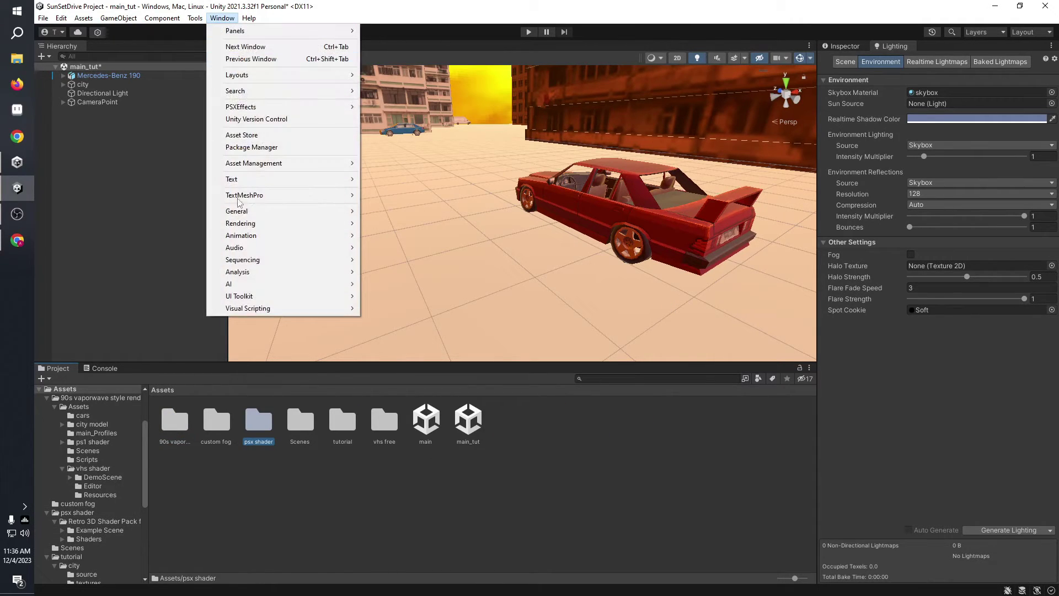
left_click(270, 147)
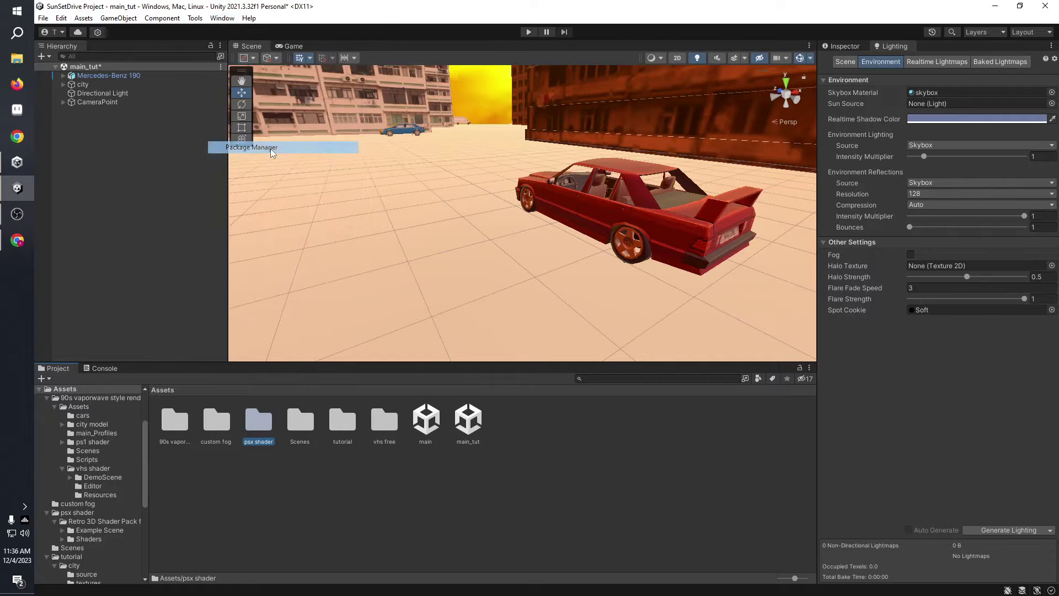
left_click(326, 79)
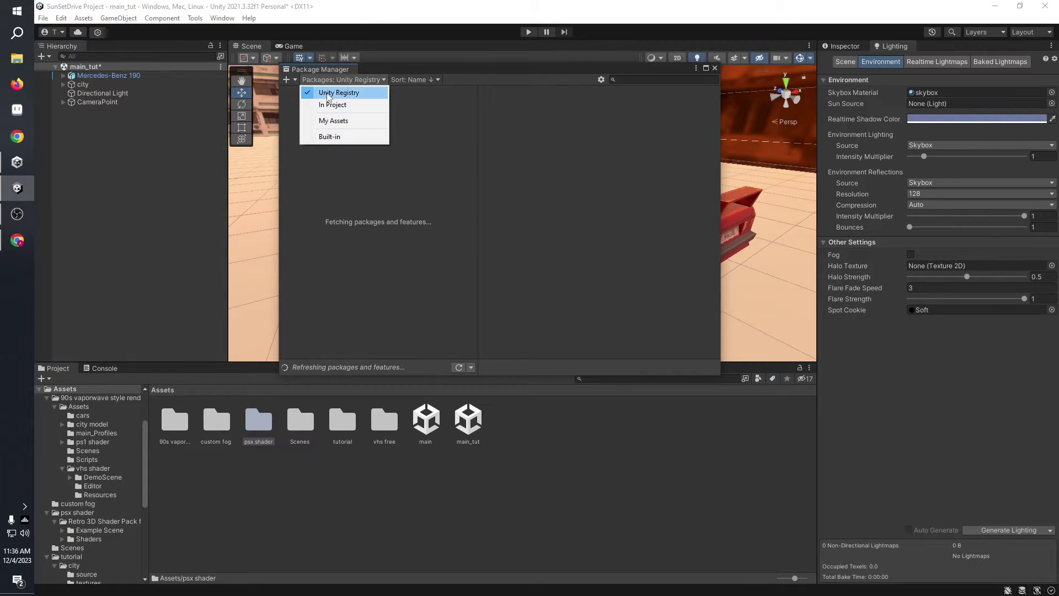
left_click(331, 89)
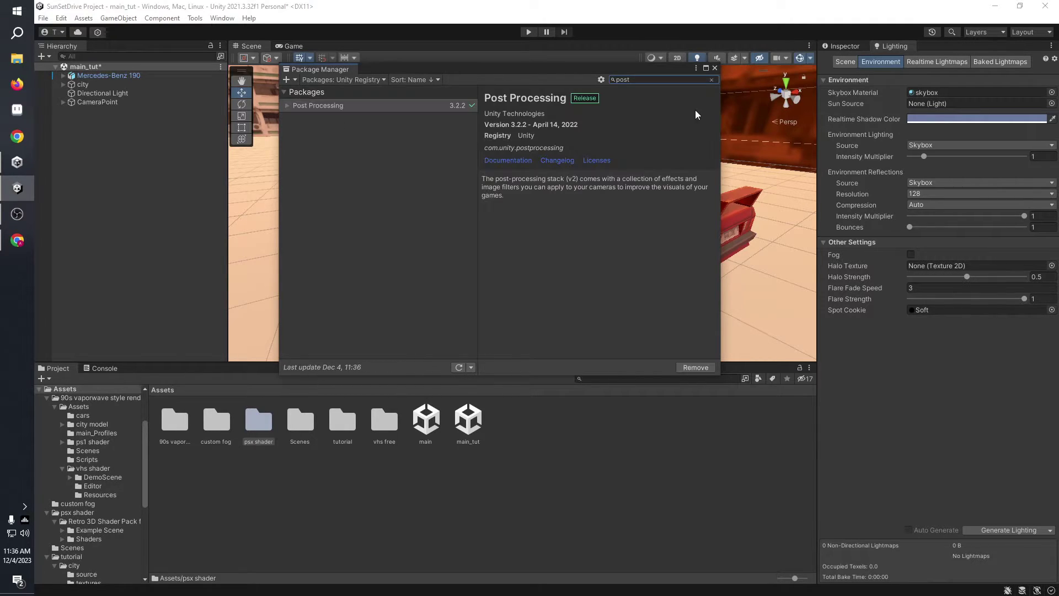
left_click(330, 106)
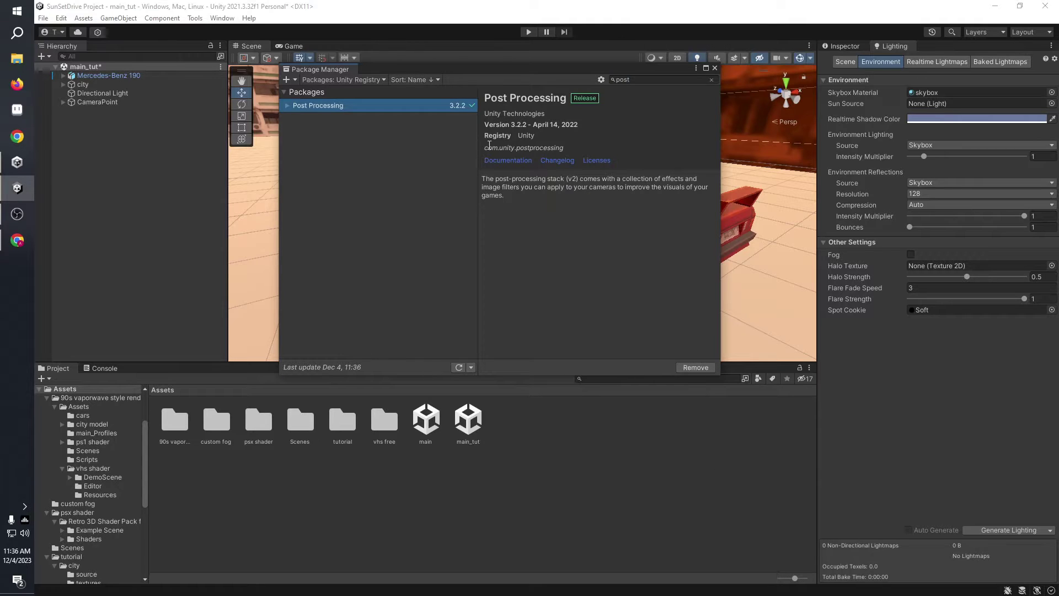
left_click(715, 68)
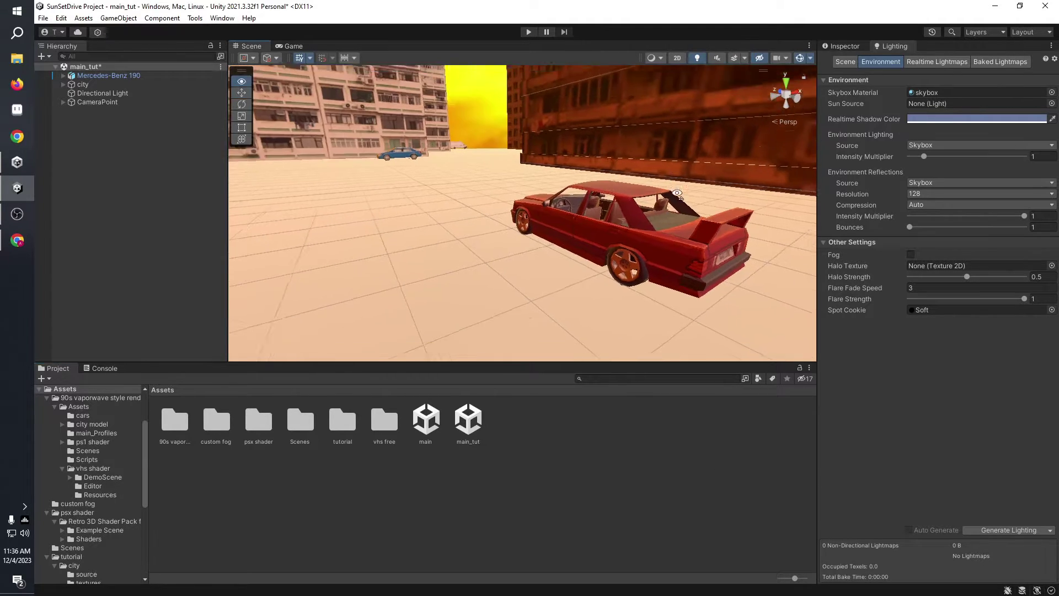
- Add a Post-process Layer component to the Main Camera Tutorial object under CameraPoint
left_click(98, 104)
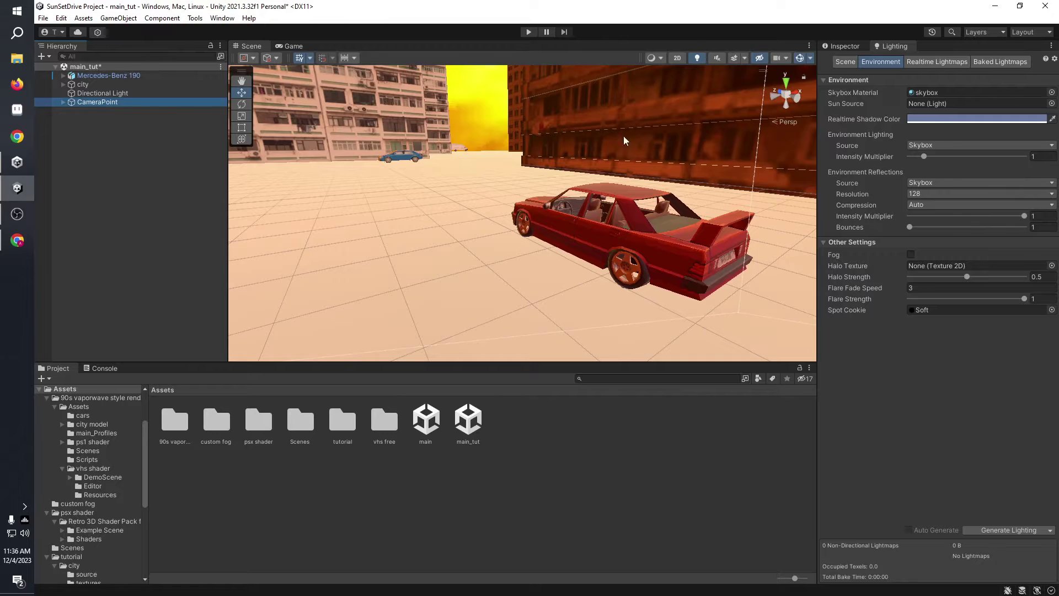
left_click(855, 48)
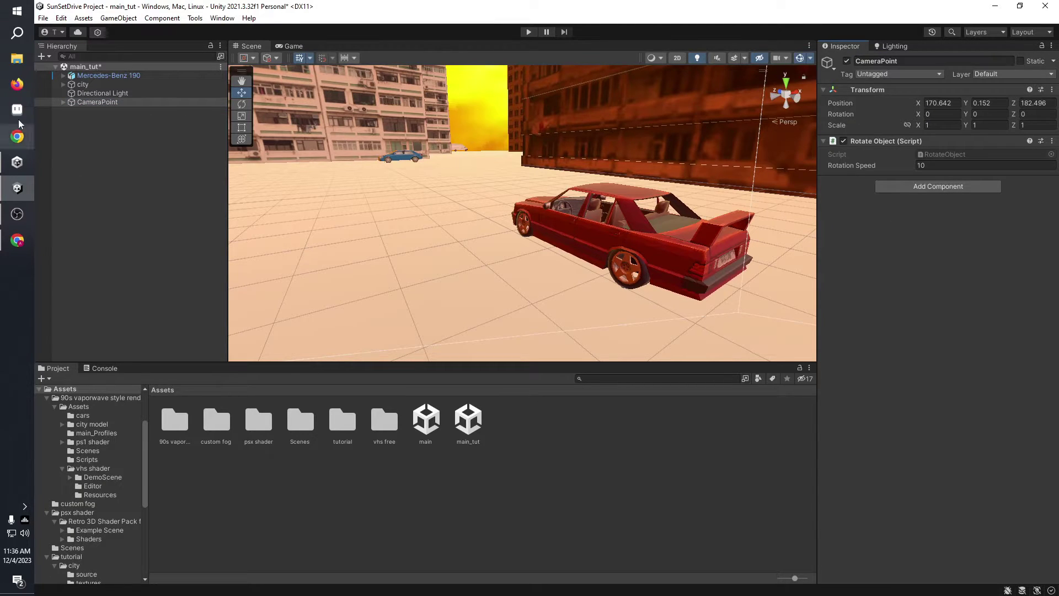
left_click(102, 121)
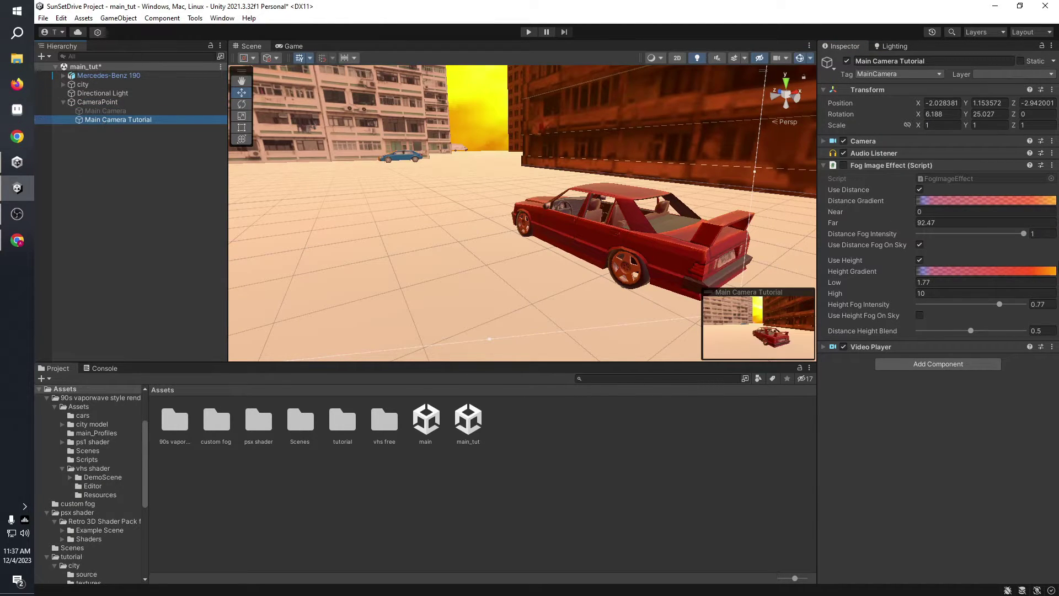
left_click(864, 167)
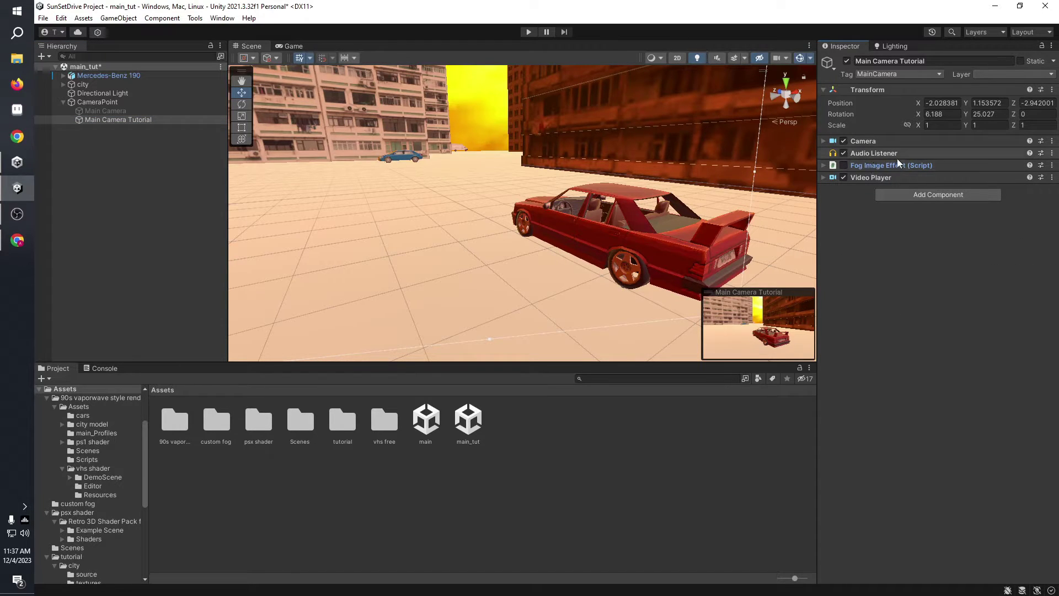
right_click_drag(567, 188, 479, 148)
right_click_drag(719, 164, 739, 191)
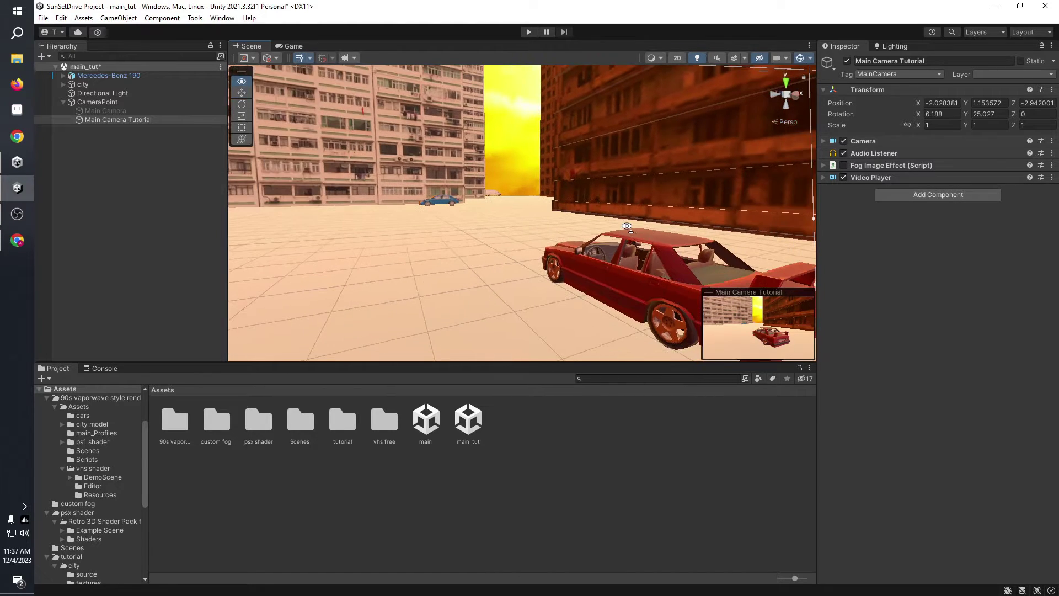
left_click(926, 193)
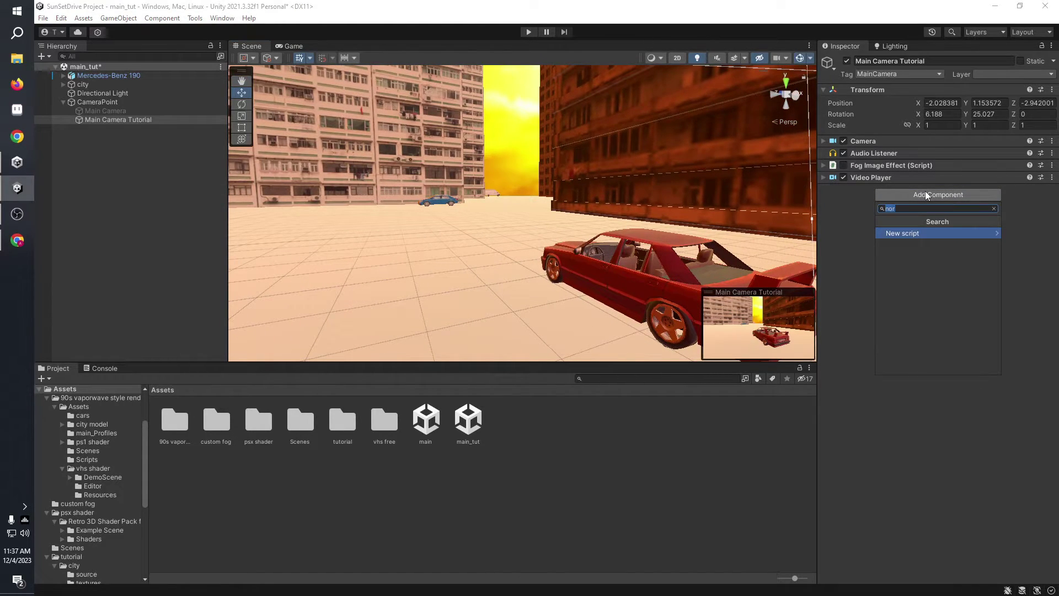
type("Pos")
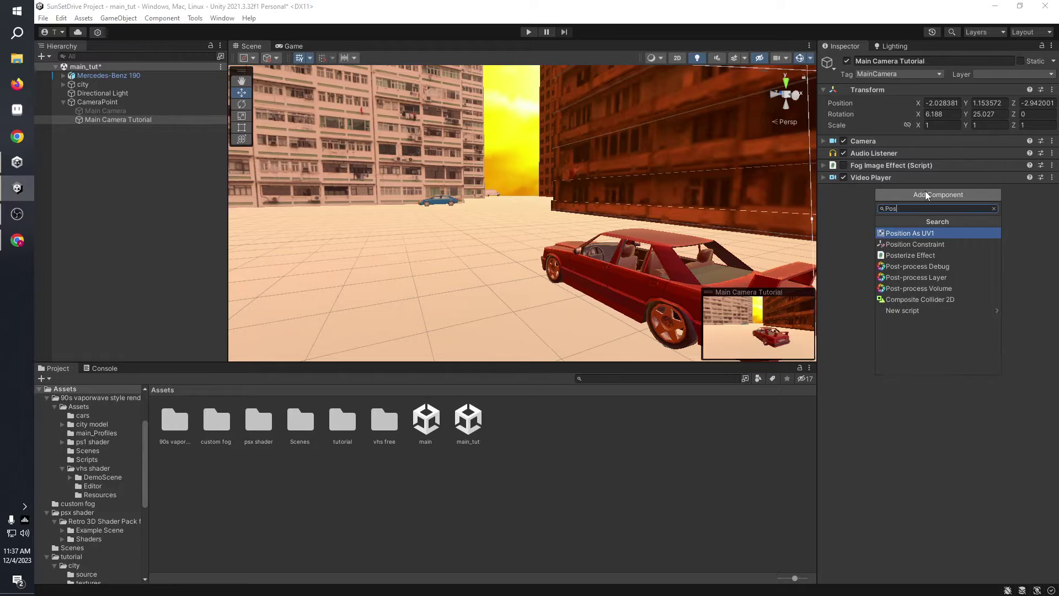
left_click(935, 278)
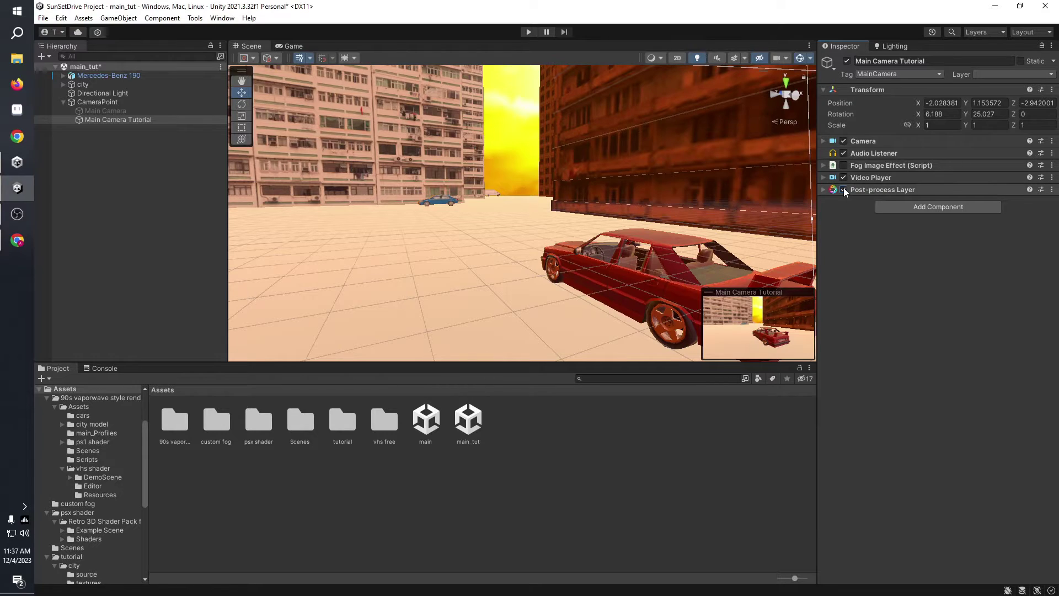
- Create a new layer named PostProcess in the User Layer 3 slot
left_click(822, 191)
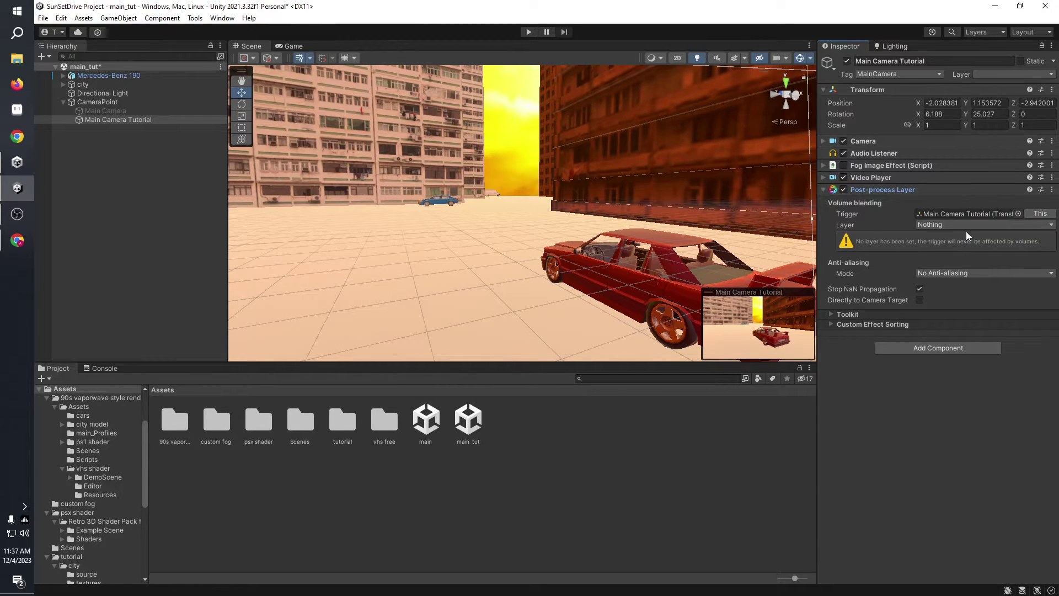
left_click(993, 75)
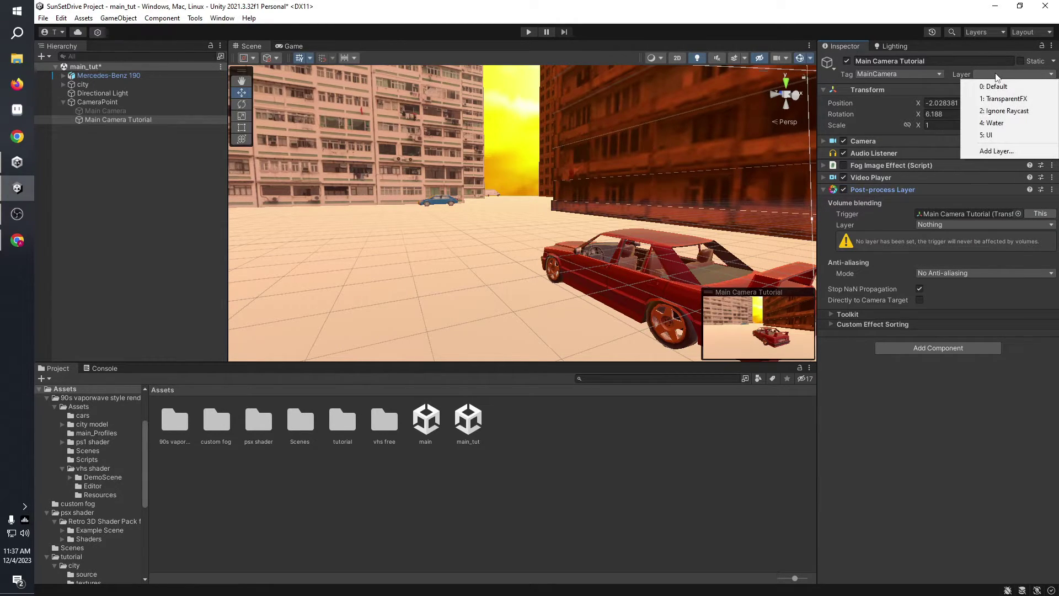
left_click(998, 153)
left_click(943, 157)
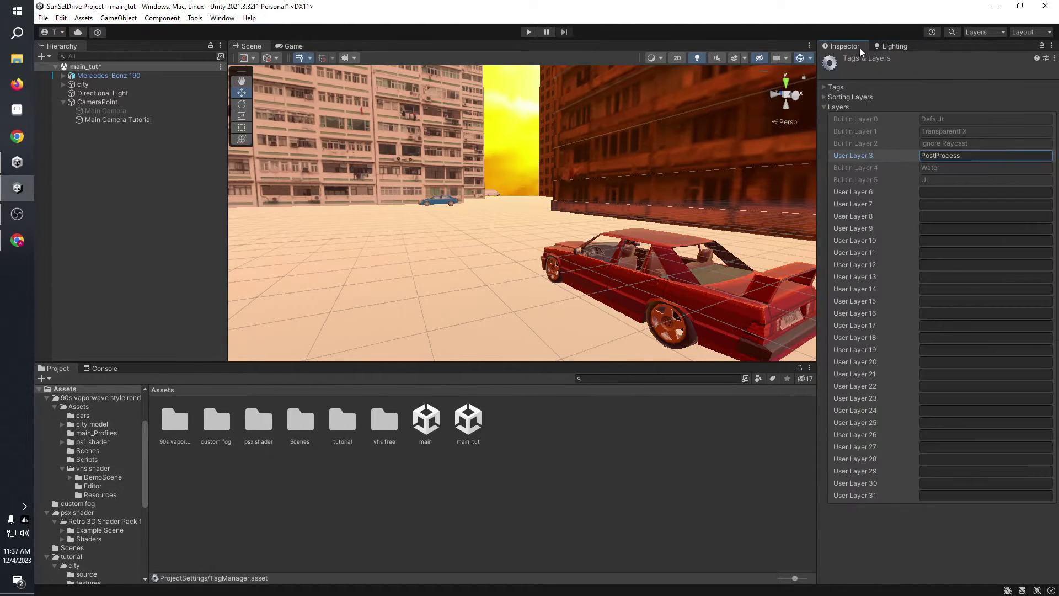
- Put Main Camera Tutorial on the PostProcess layer and set its Post-process Layer component's volume blending layer to PostProcess
left_click(144, 119)
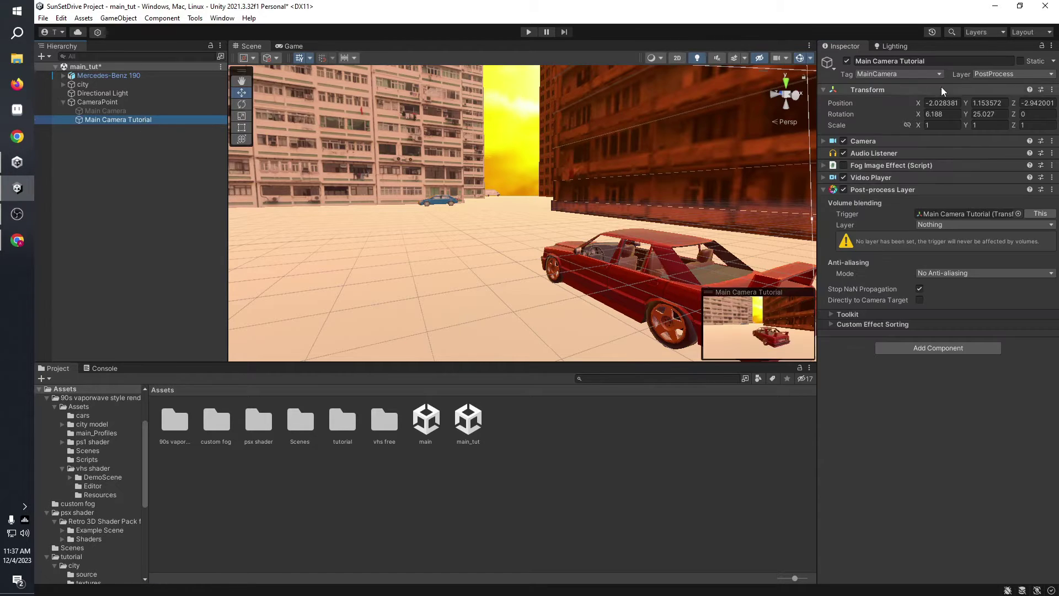
left_click(1021, 74)
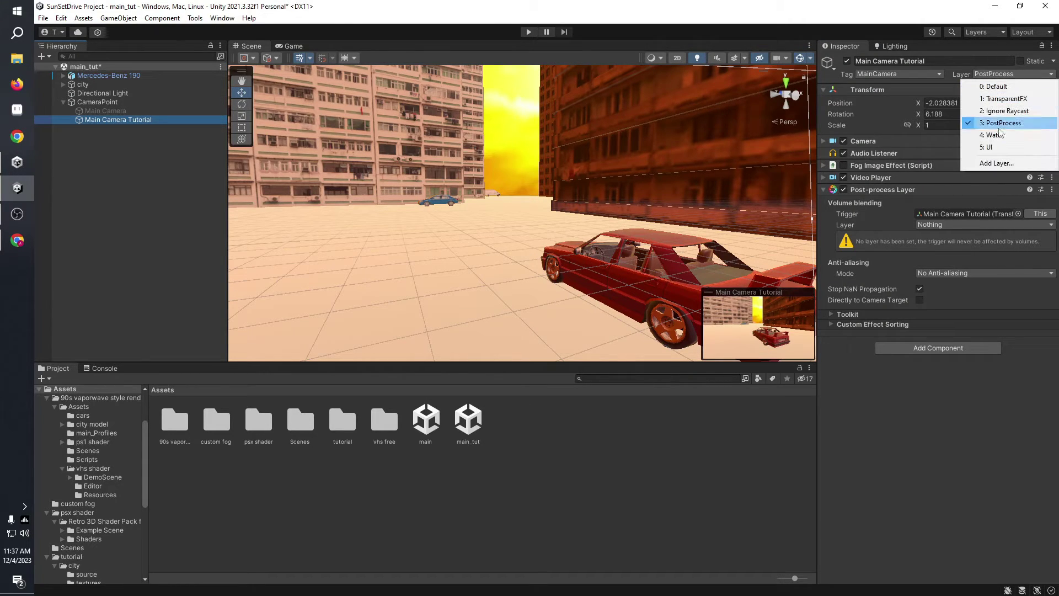
left_click(993, 147)
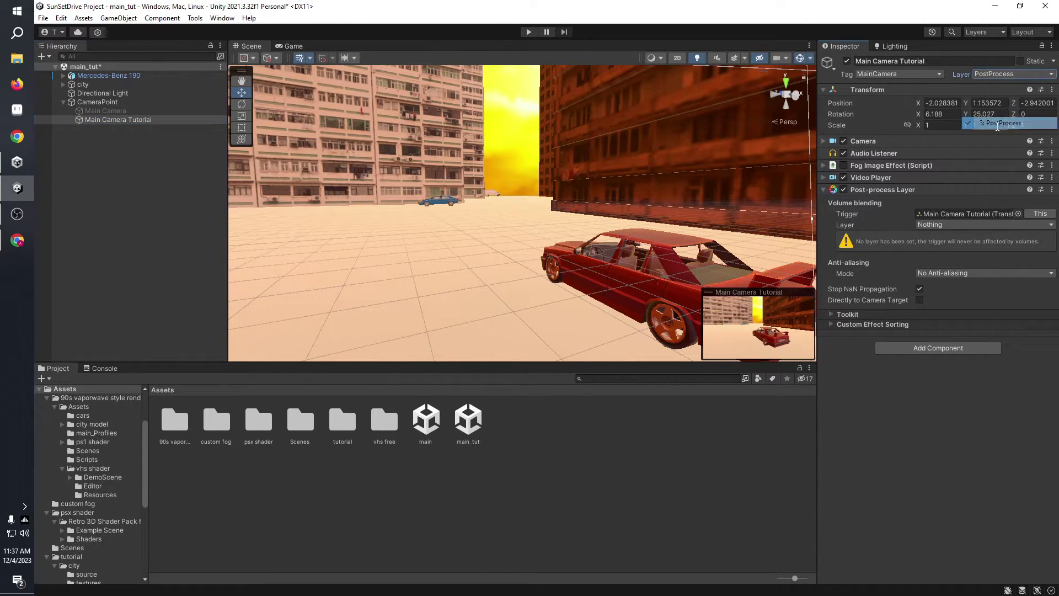
left_click(958, 223)
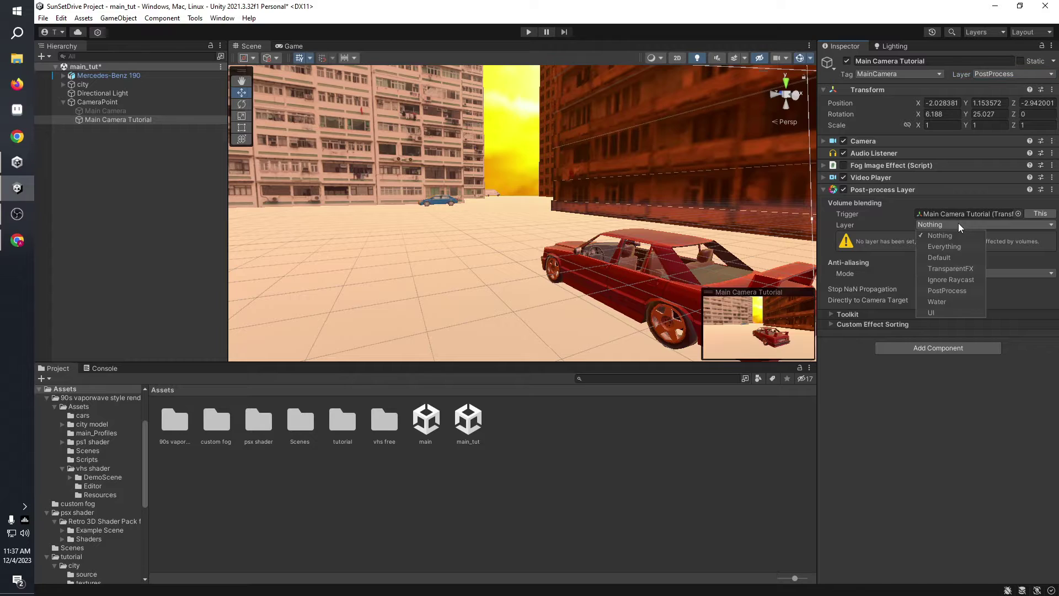
left_click(885, 225)
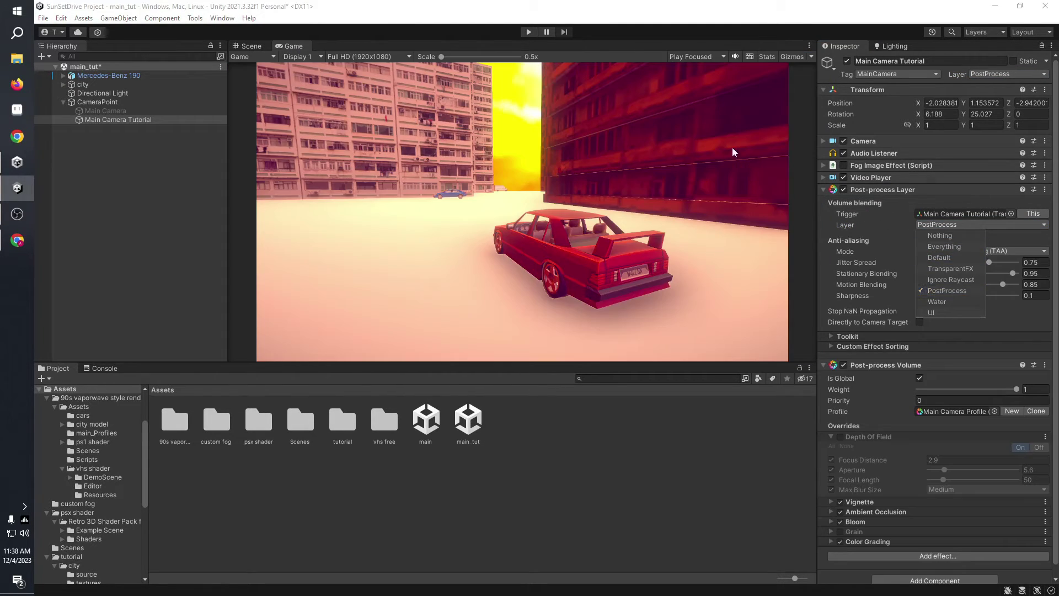
left_click(629, 217)
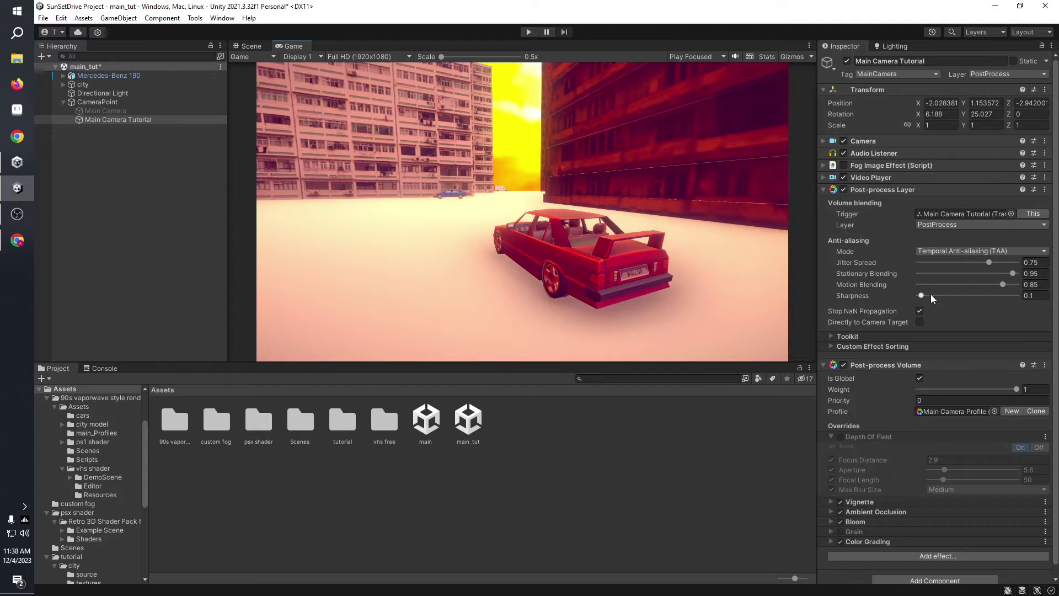
- Raise the temporal anti-aliasing Sharpness to 3 and inspect the effect on the car up close
left_click_drag(925, 295, 1056, 317)
scroll(574, 307, "up", 3)
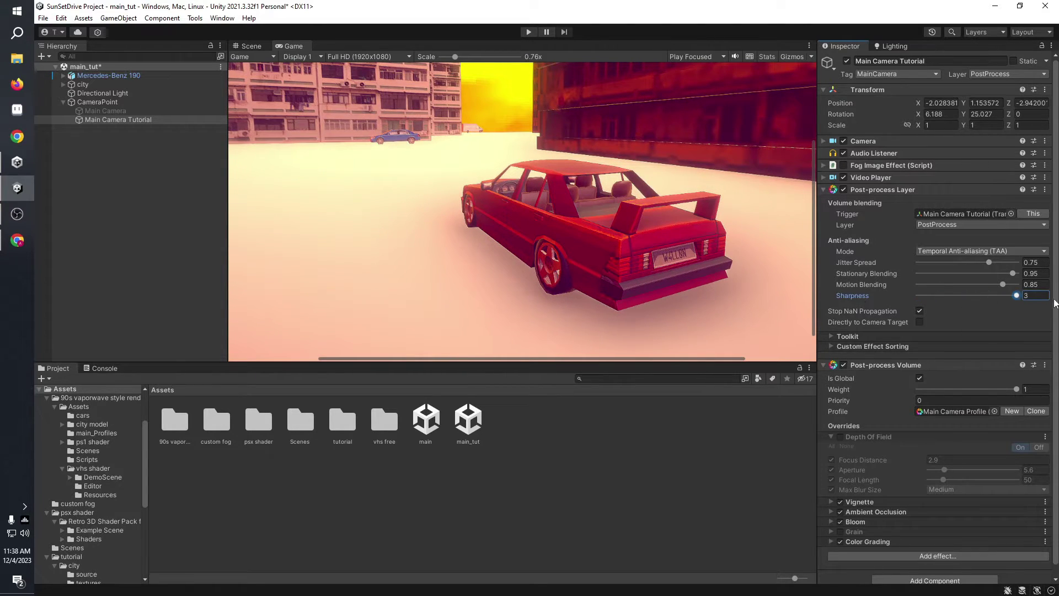
scroll(457, 294, "up", 1)
scroll(620, 271, "up", 5)
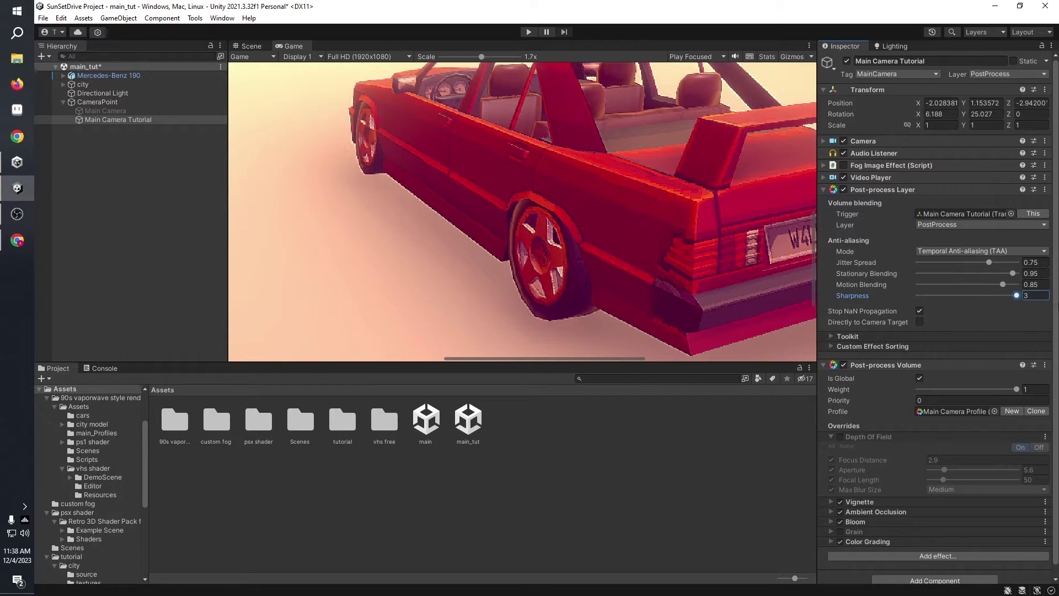
scroll(535, 181, "down", 1)
scroll(571, 236, "down", 4)
scroll(601, 226, "up", 5)
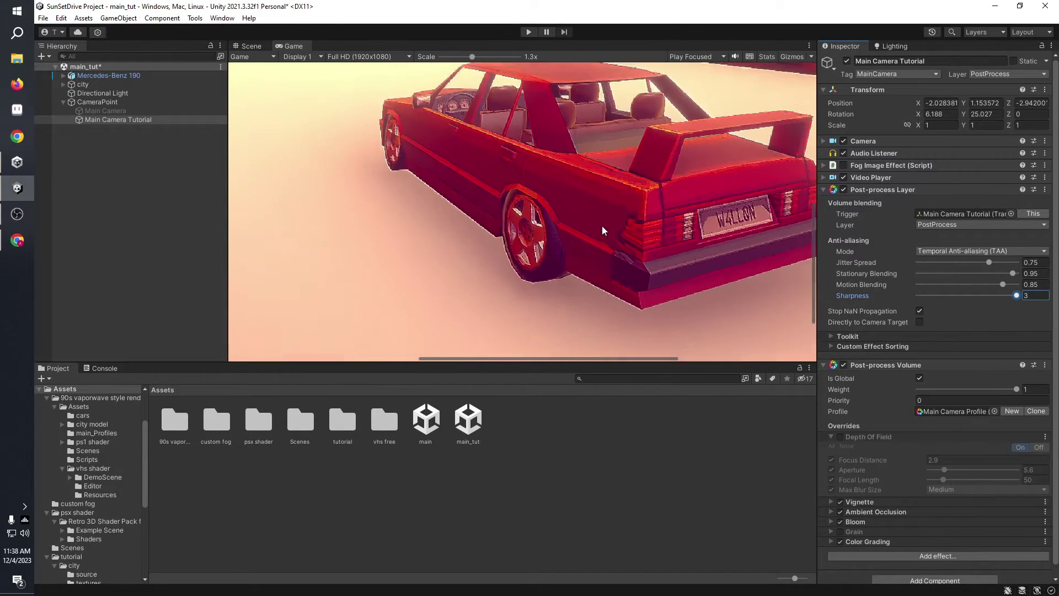
- Set the anti-aliasing Motion Blending to about 0.079 and Jitter Spread to about 0.238
key("shift+Tab")
type("0.99")
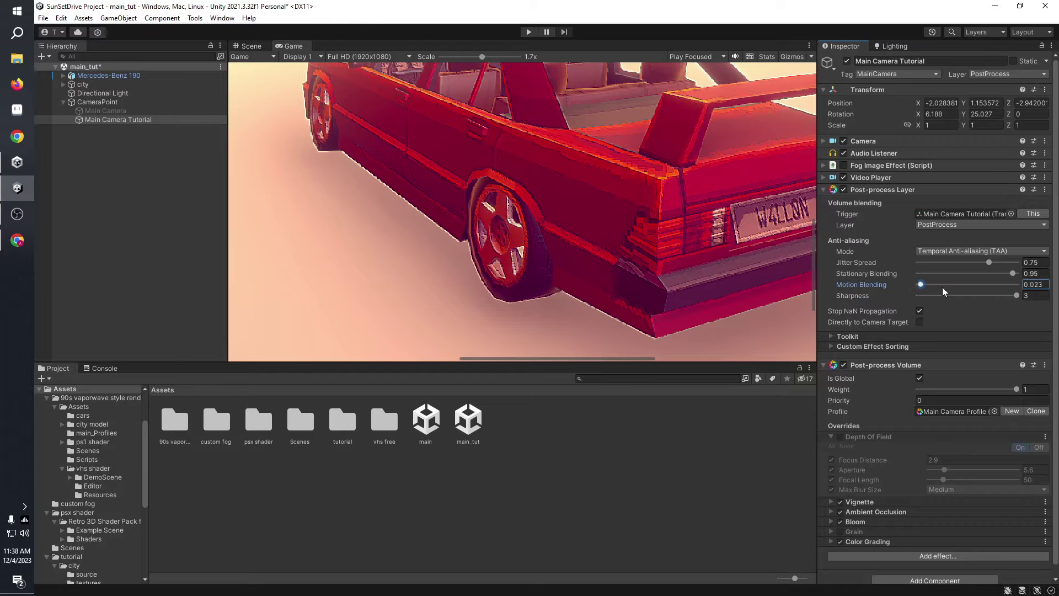
left_click(927, 284)
left_click_drag(976, 261, 938, 271)
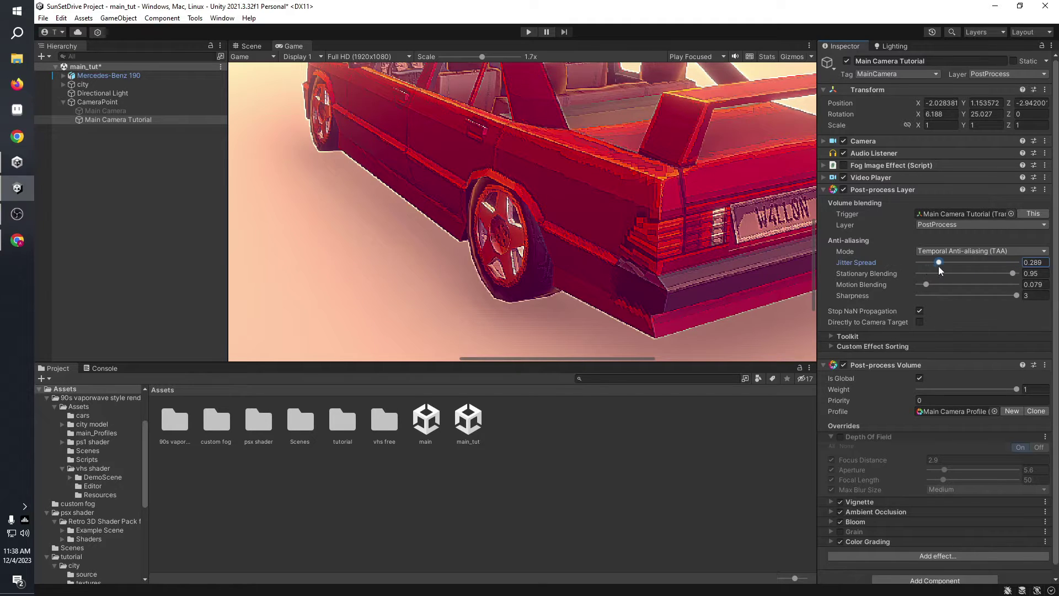
scroll(528, 221, "down", 3)
scroll(527, 221, "down", 6)
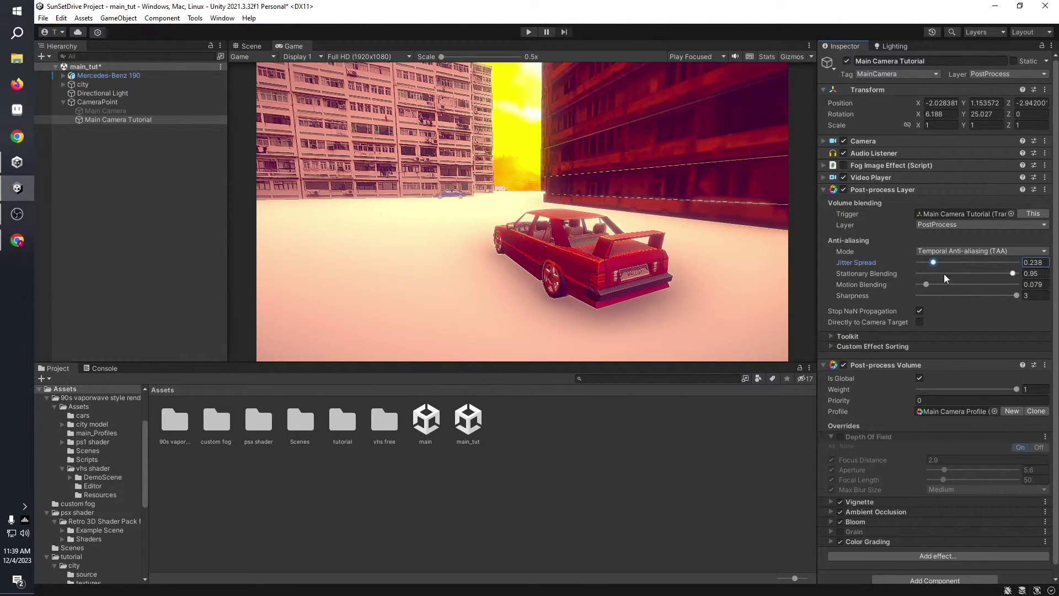
- Lower the anti-aliasing Stationary Blending to about 0.064, checking the car in the game view
left_click_drag(990, 273, 950, 294)
left_click_drag(1017, 292, 932, 294)
scroll(485, 254, "up", 3)
scroll(484, 253, "up", 3)
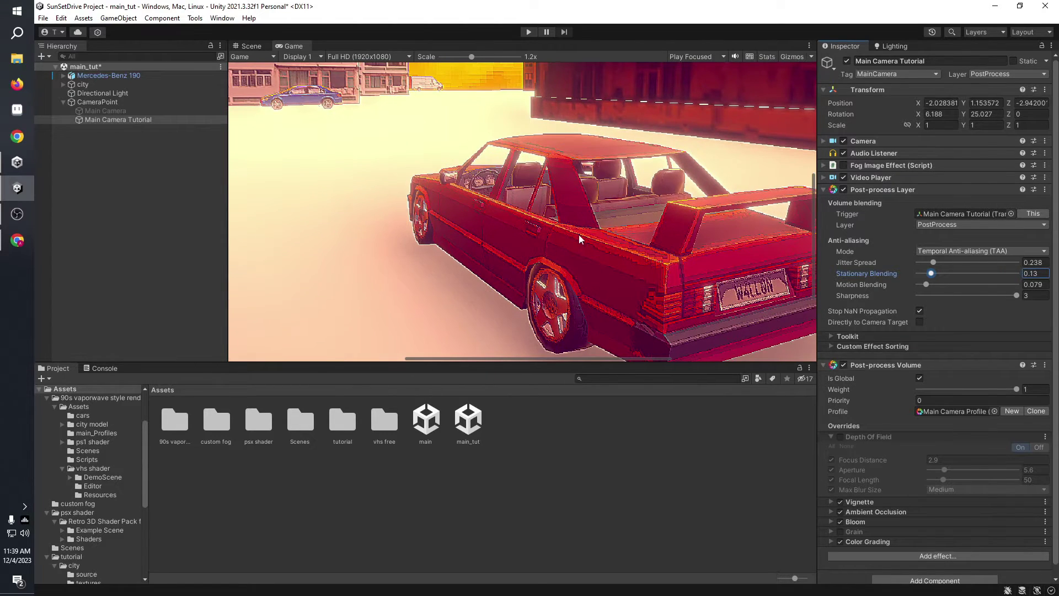
mouse_move(939, 276)
left_mouse_down()
mouse_move(971, 272)
mouse_move(888, 264)
mouse_move(995, 271)
mouse_move(924, 273)
left_mouse_up()
scroll(571, 240, "down", 5)
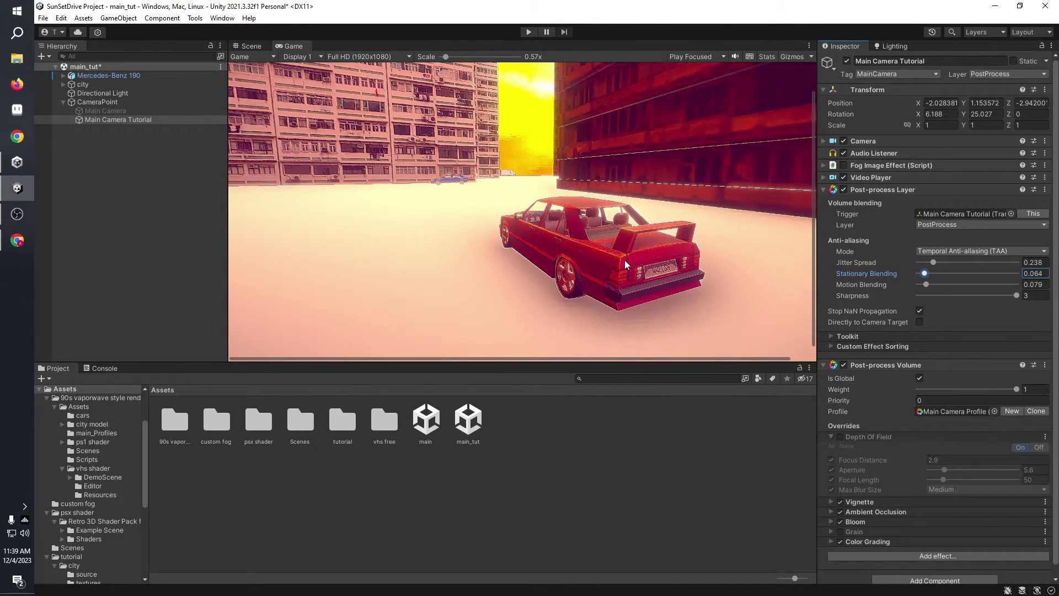
scroll(912, 403, "down", 1)
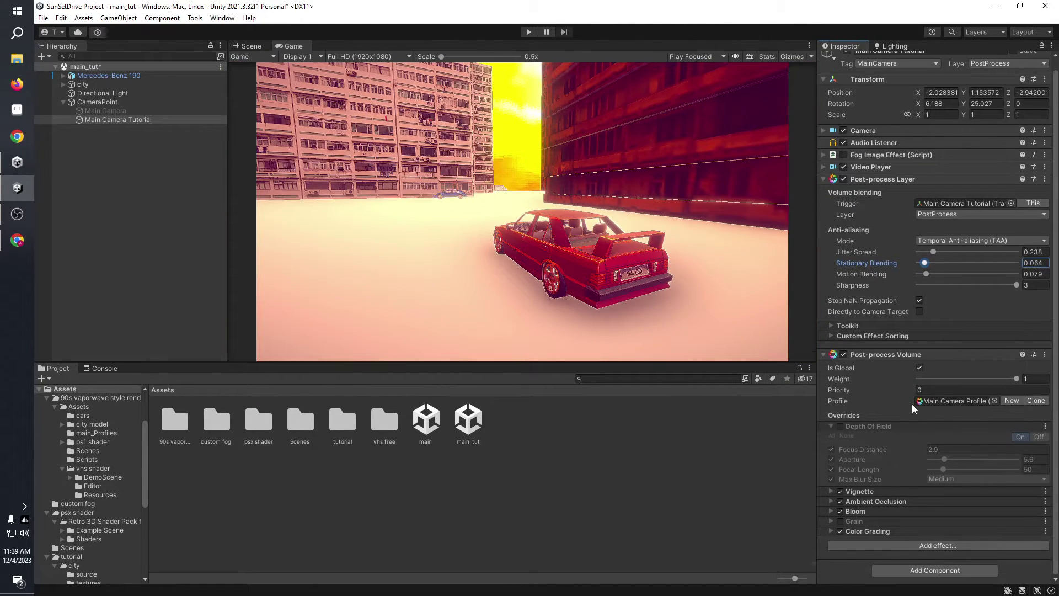
- Show the Color Grading settings of the Post-process Volume and switch Bloom off and on to compare its effect
left_click(863, 533)
scroll(898, 497, "down", 10)
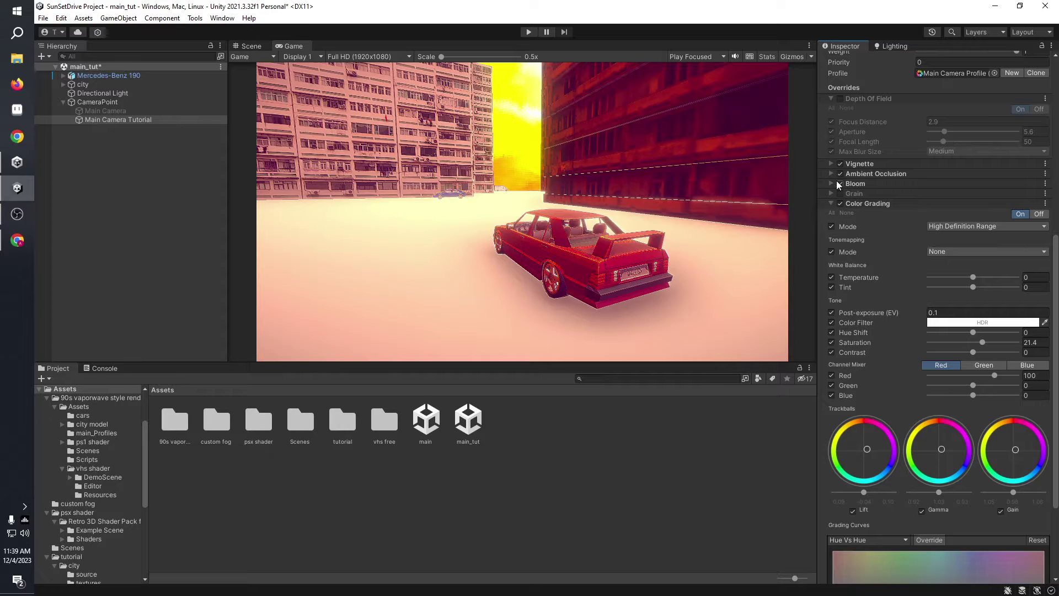
left_click(838, 180)
left_click(839, 180)
left_click(838, 181)
left_click(839, 181)
- Expand the Bloom, Ambient Occlusion and Vignette settings and toggle Ambient Occlusion to compare its effect
left_click(853, 183)
left_click(898, 174)
left_click(894, 165)
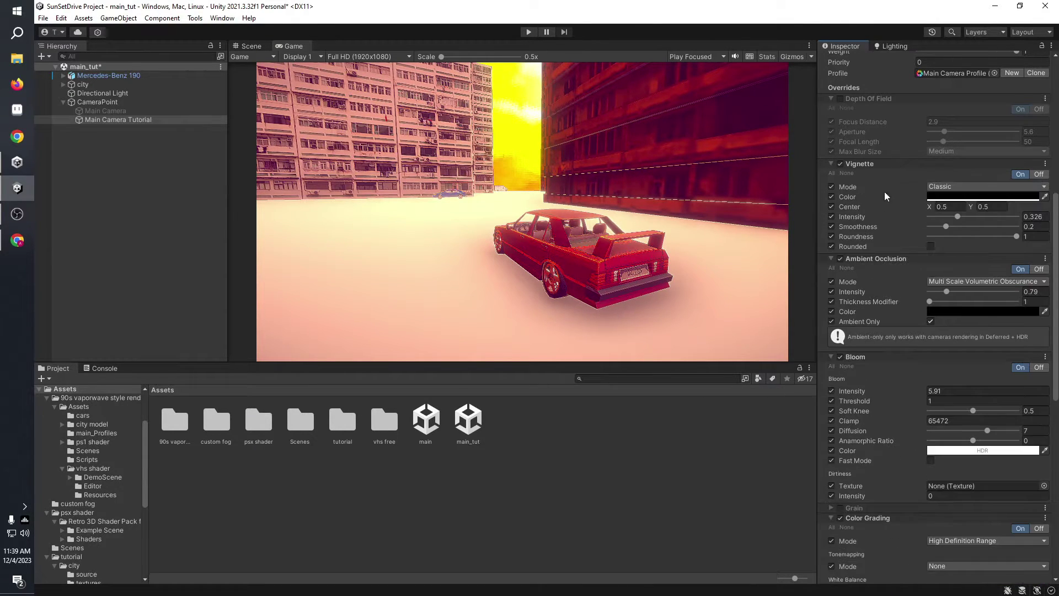
left_click(841, 259)
left_click(841, 258)
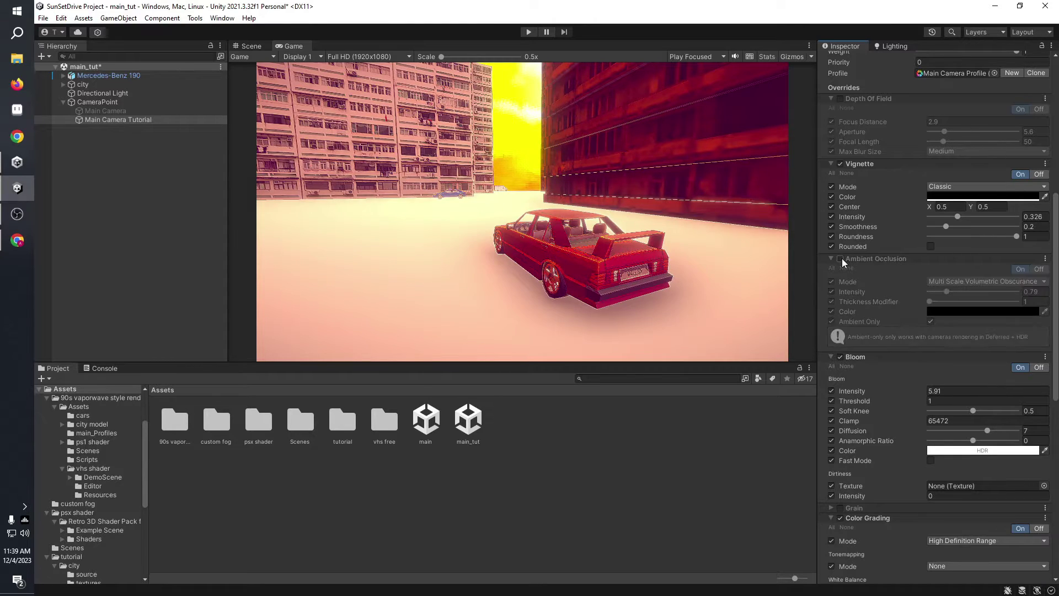
- Review the remaining effect settings of the Post-process Volume and collapse all of its expanded overrides
scroll(944, 379, "down", 9)
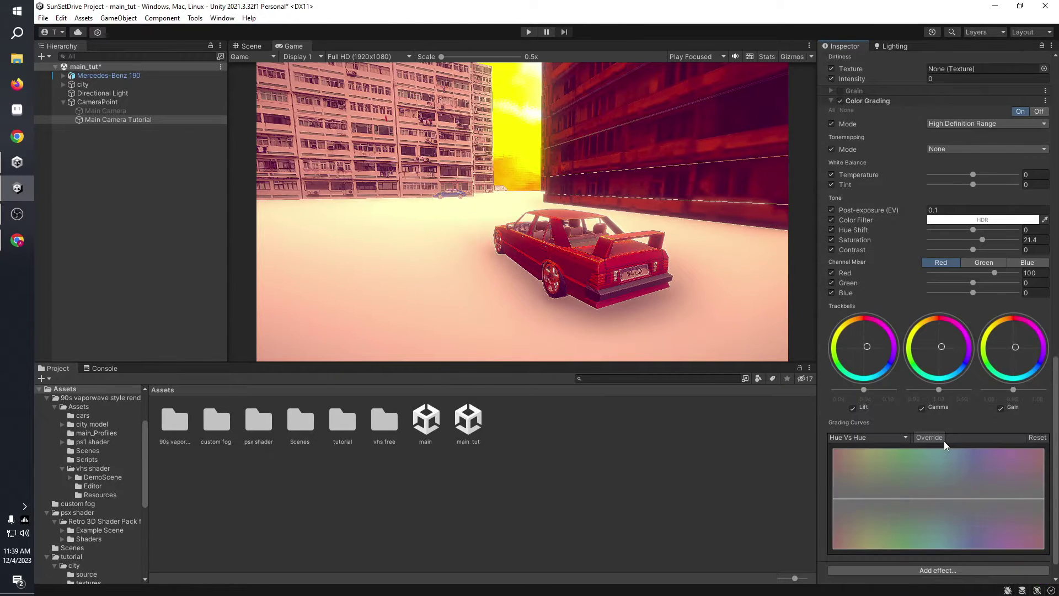
scroll(906, 321, "up", 7)
scroll(883, 276, "up", 5)
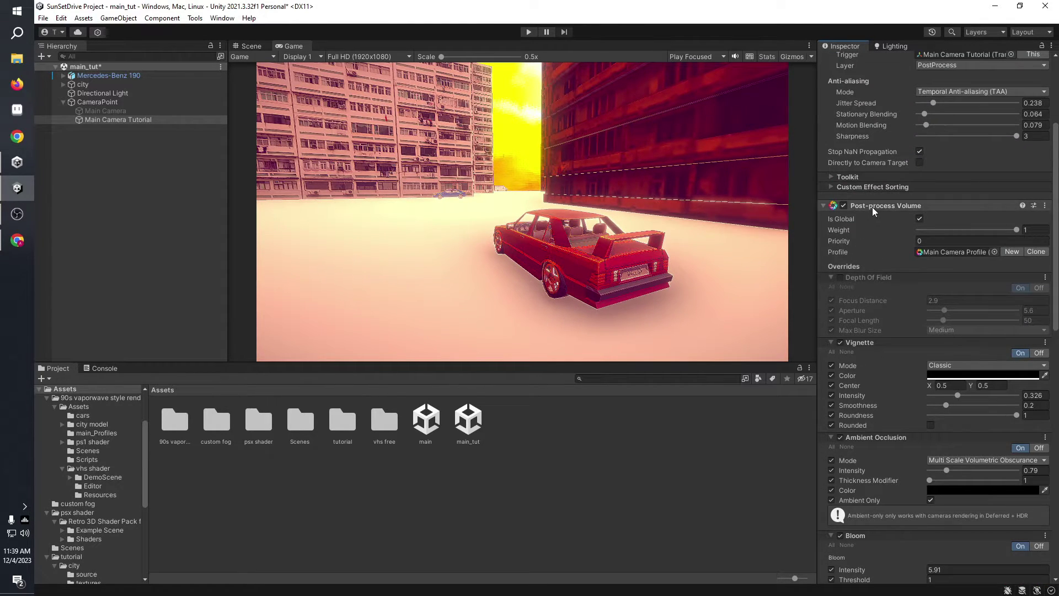
left_click(873, 208)
left_click(870, 367)
left_click(864, 288)
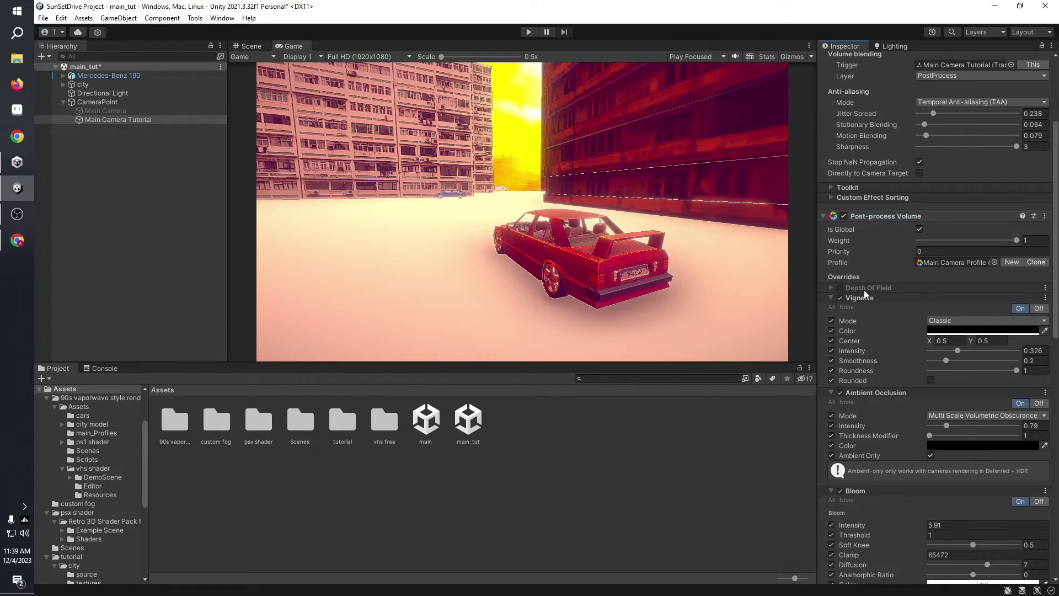
left_click(870, 298)
left_click(869, 308)
left_click(869, 317)
left_click(872, 337)
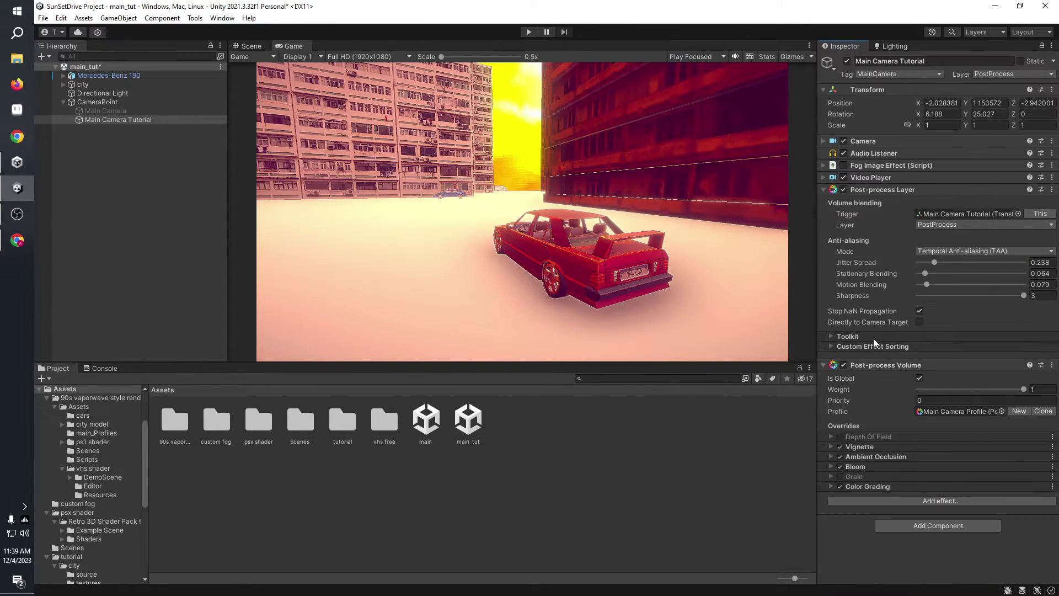
- Add the Retro Effects override to the Post-process Volume with all its parameters enabled and Uses Fixed Resolution on
left_click(935, 502)
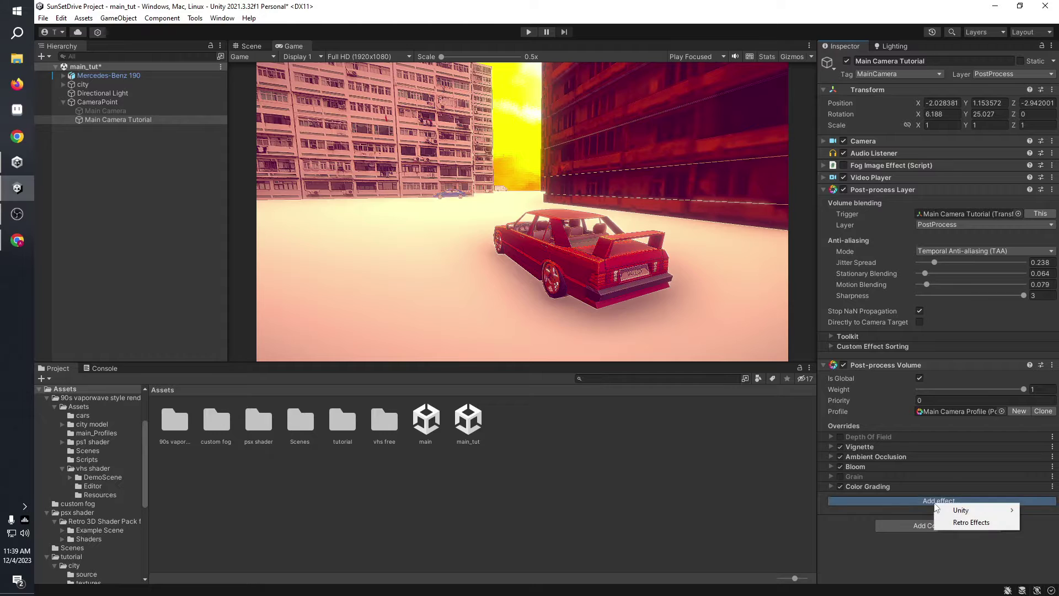
left_click(981, 522)
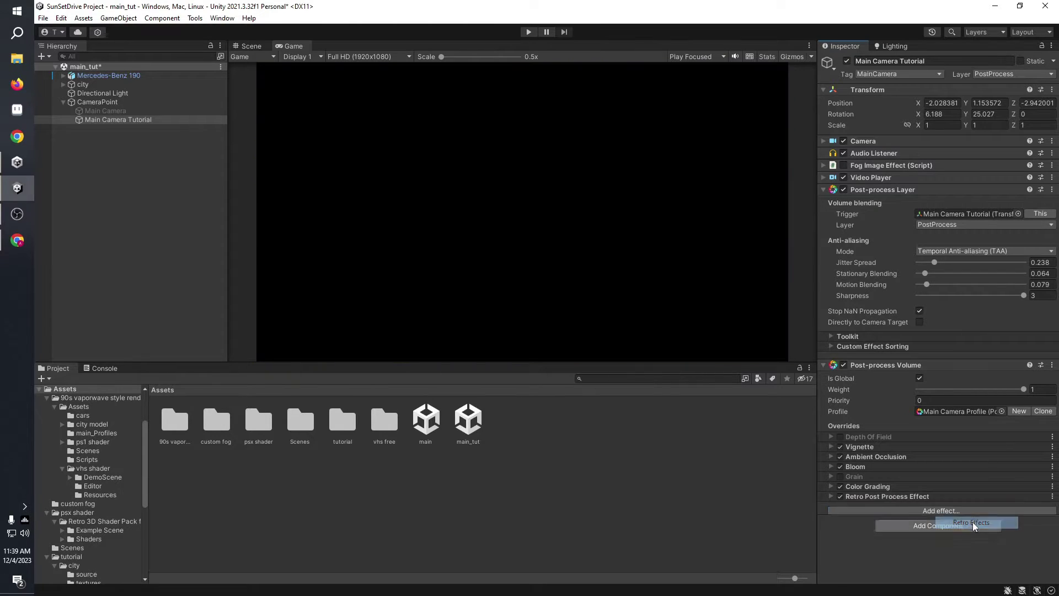
left_click(866, 498)
scroll(903, 462, "down", 3)
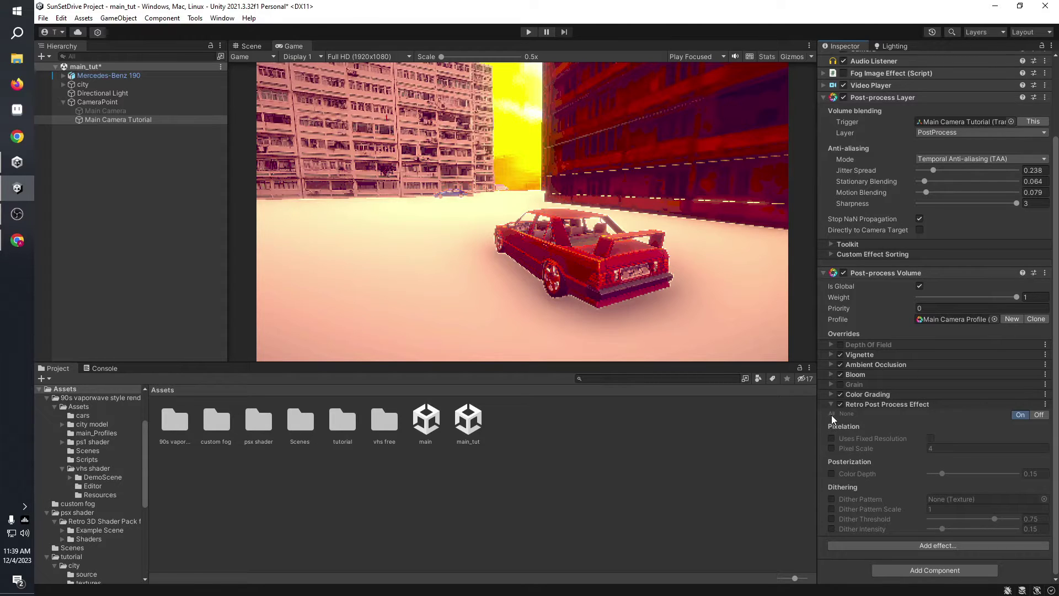
left_click(832, 414)
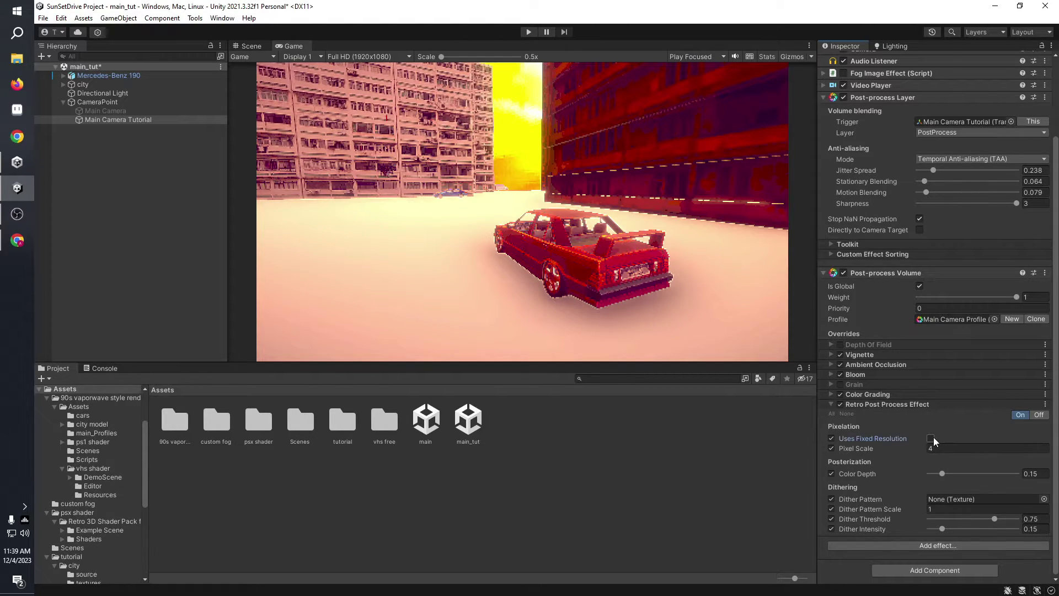
left_click(932, 438)
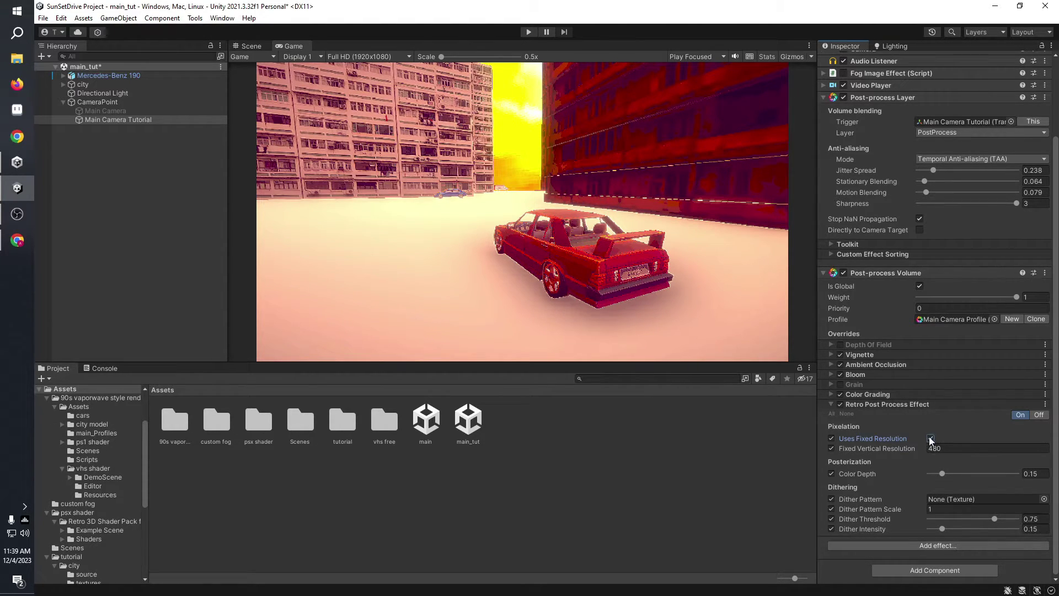
- Try other Fixed Vertical Resolution values for the retro effect, including 320, checking the car in the game view
left_click(917, 450)
left_click_drag(918, 451, 663, 462)
key("ctrl+z")
key("ctrl+z")
key("ctrl+z")
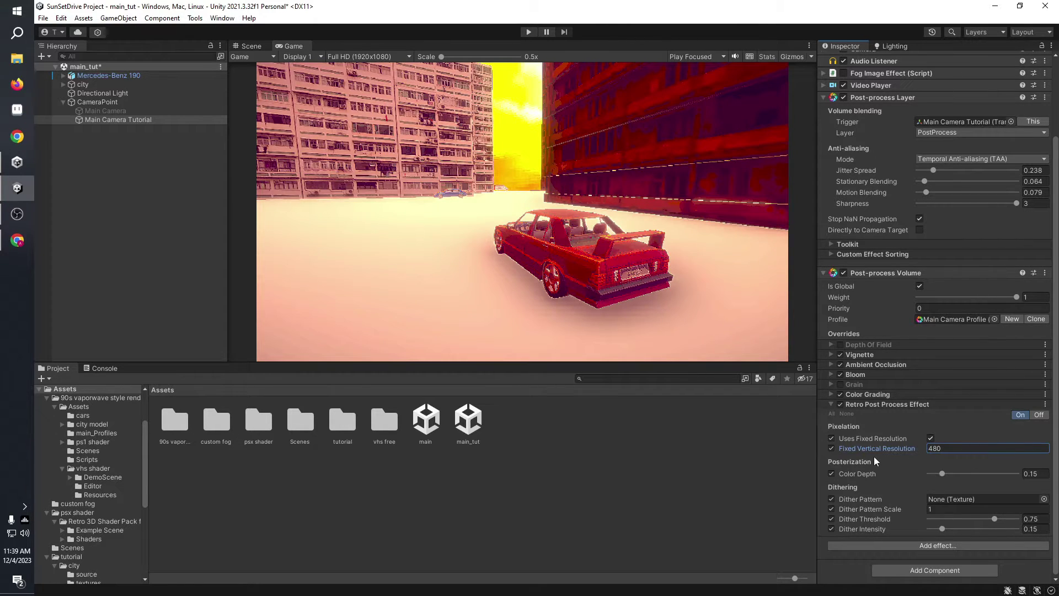
left_click(974, 448)
type("320")
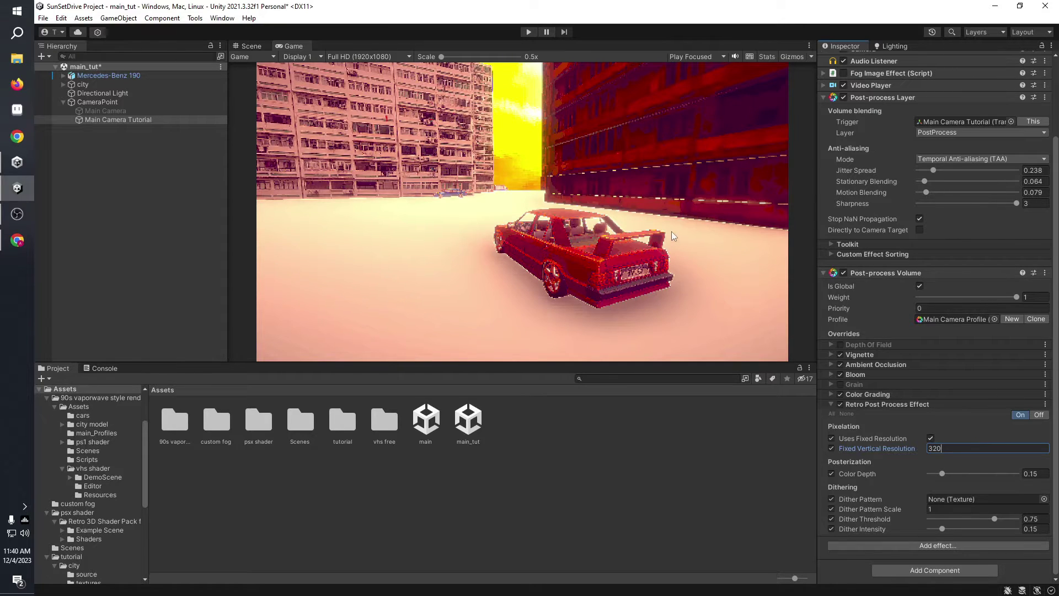
left_click(671, 231)
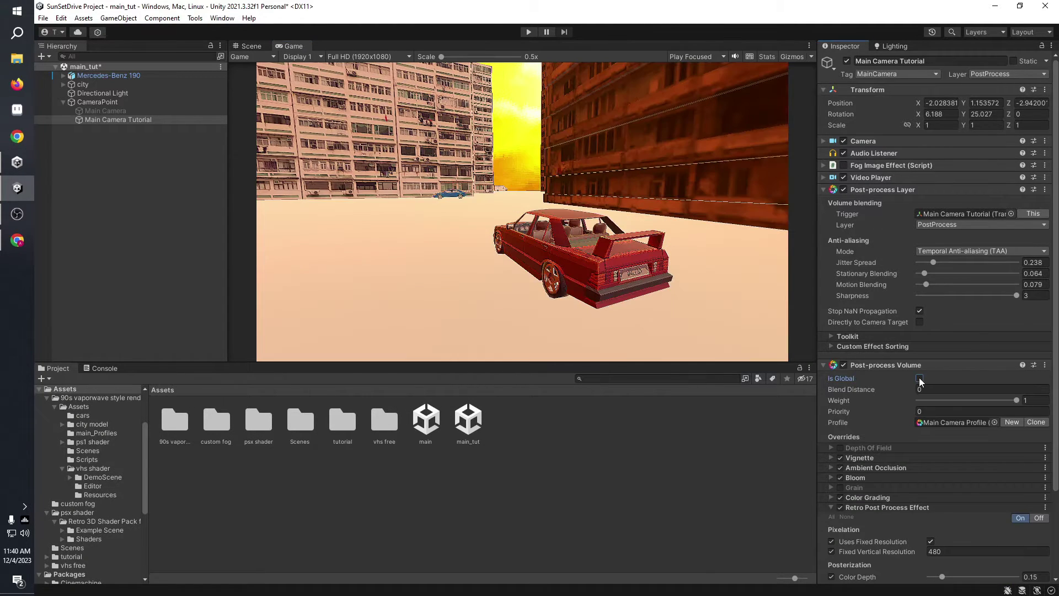
- Check the Uses Fixed Resolution option at 480 and inspect the pixelated scene in a maximized game view
scroll(889, 408, "down", 3)
left_click(931, 438)
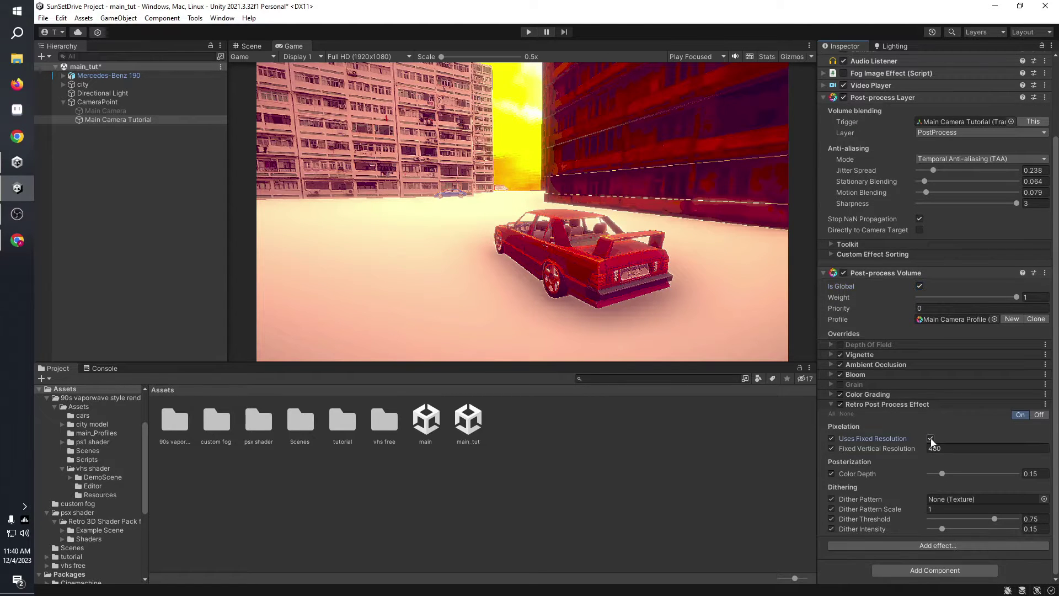
key("shift+space")
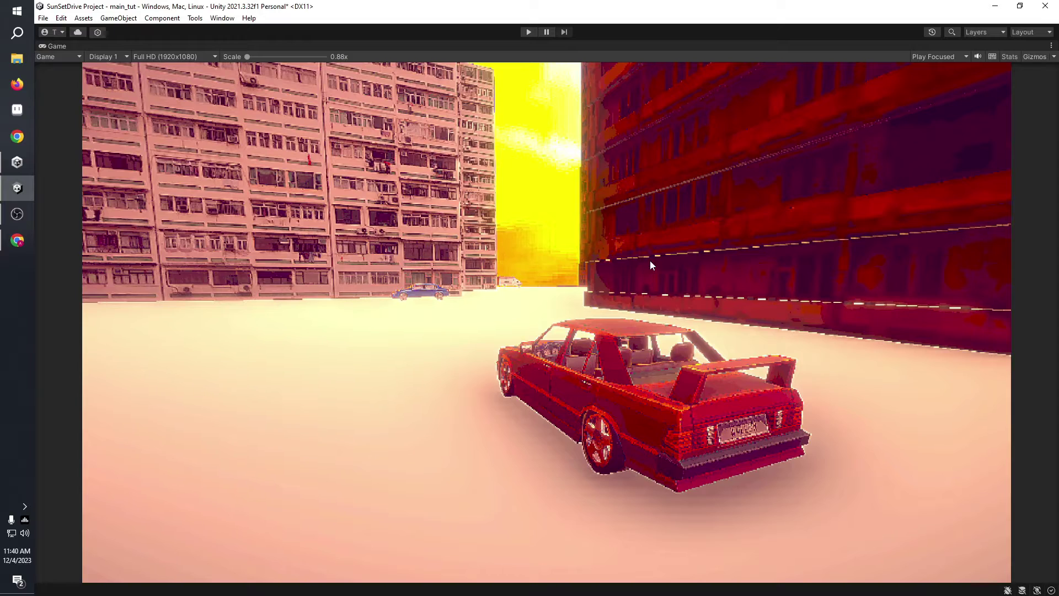
key("shift+space")
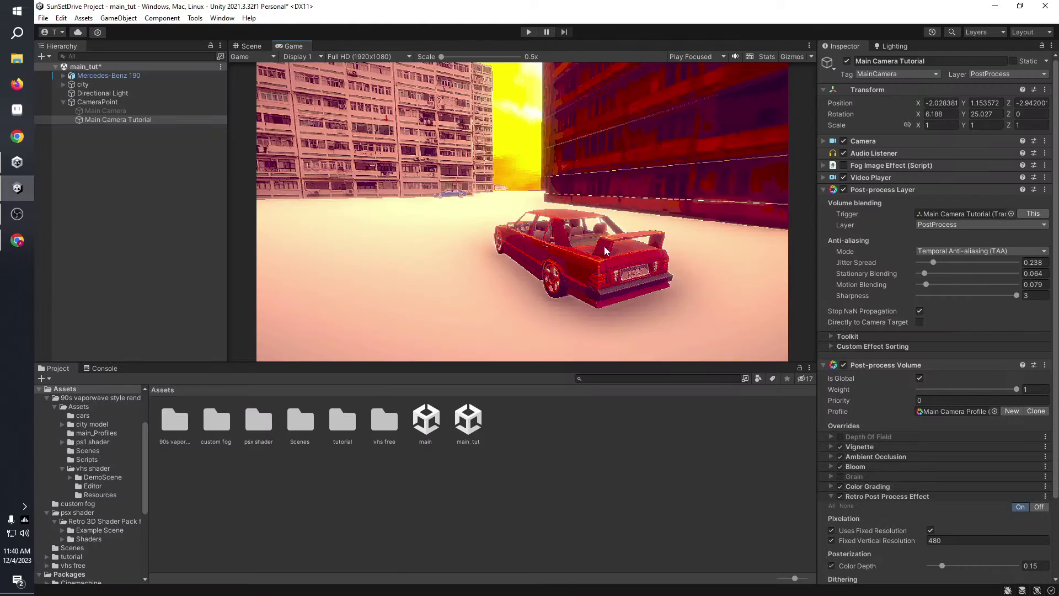
- Lower the posterization Color Depth of the retro effect to about 0.068
scroll(901, 477, "down", 3)
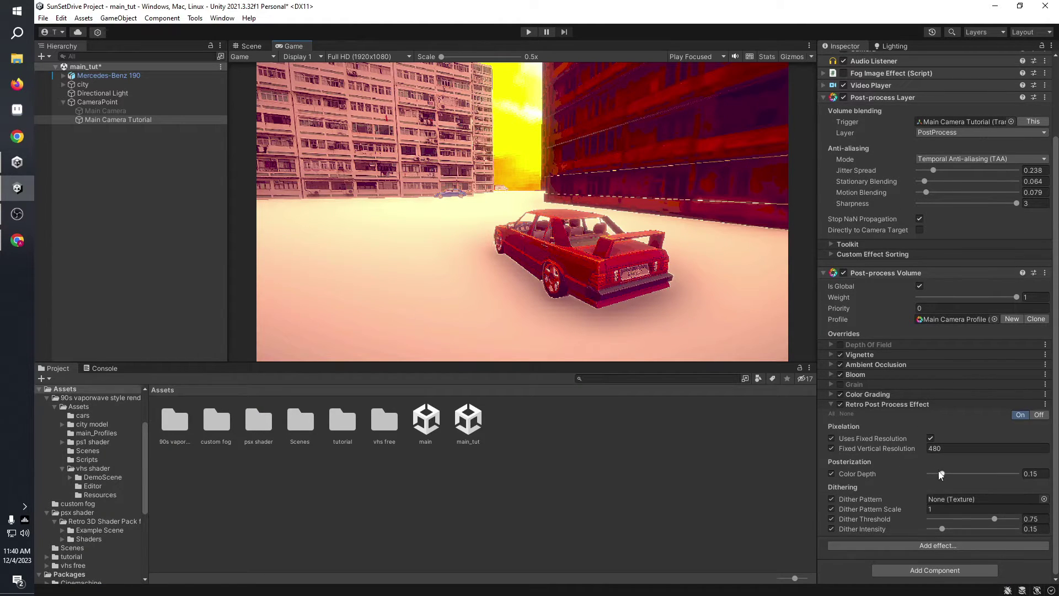
mouse_move(941, 475)
left_mouse_down()
mouse_move(962, 474)
mouse_move(926, 478)
mouse_move(936, 478)
left_mouse_up()
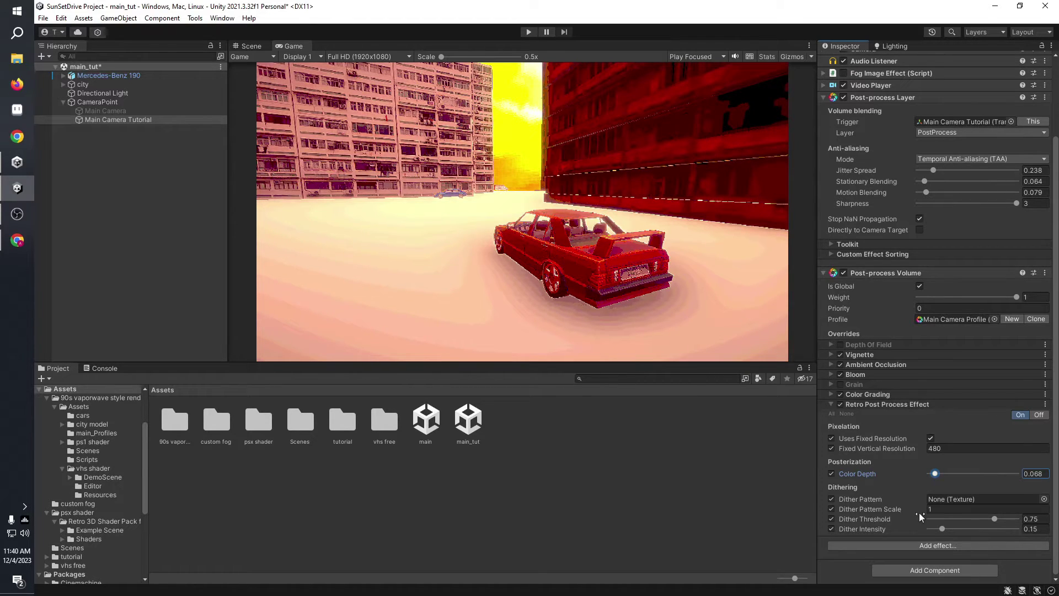
left_click_drag(901, 511, 942, 473)
- Raise the Dither Intensity to about 0.88 and assign BayerDitherMatrix8x8 as the Dither Pattern texture
left_click_drag(944, 529, 1006, 542)
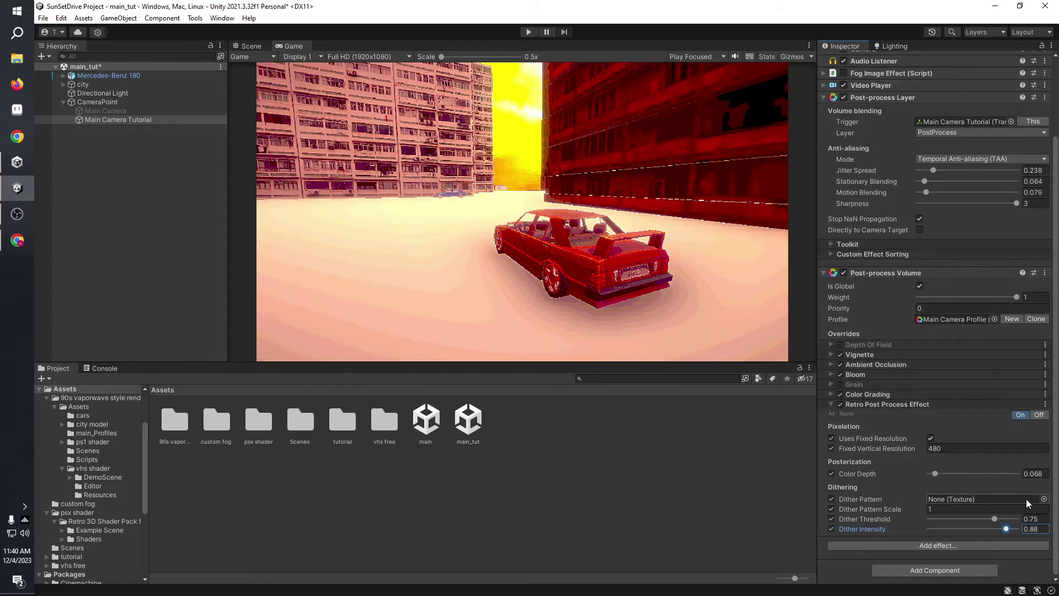
left_click(1044, 499)
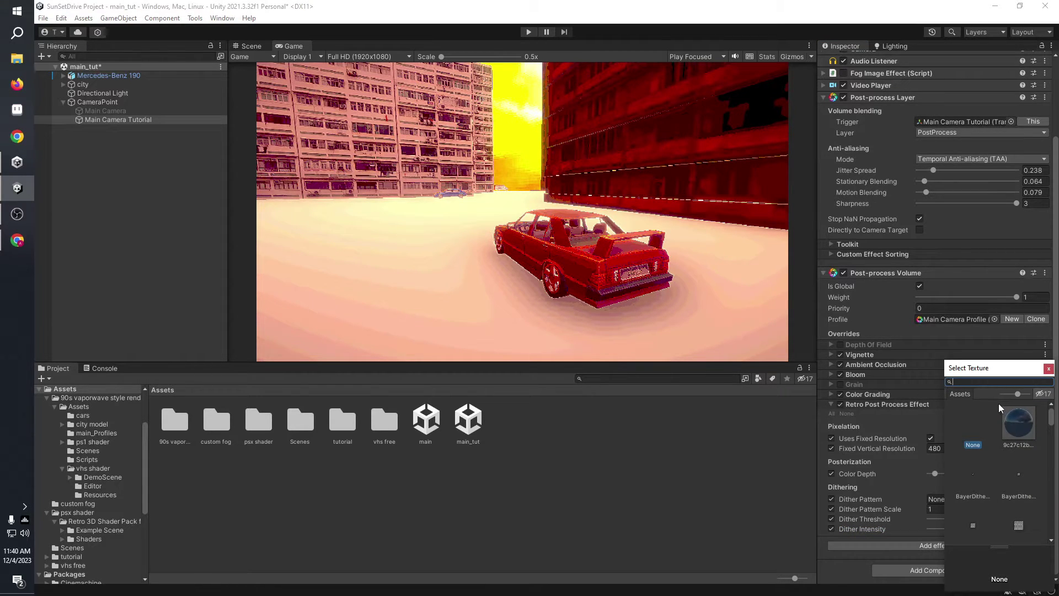
scroll(1006, 485, "down", 2)
left_click(1019, 460)
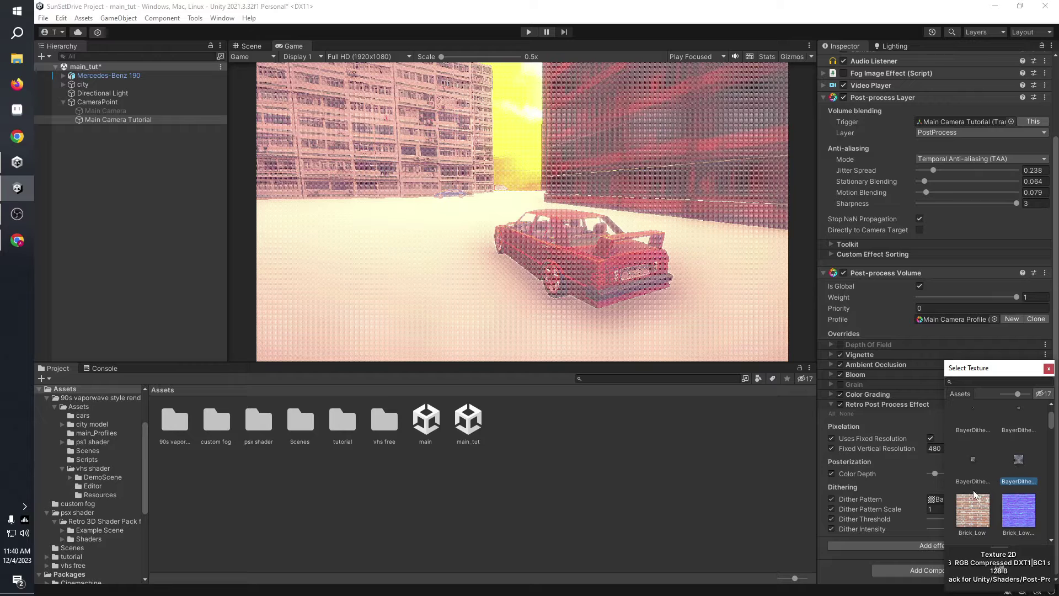
left_click(973, 470)
scroll(973, 470, "down", 1)
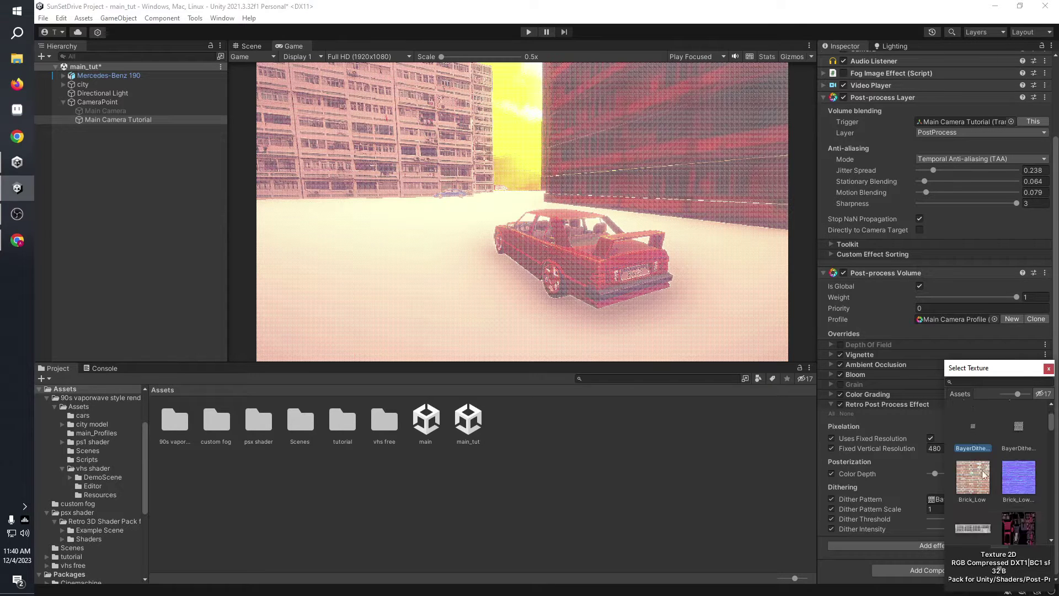
double_click(973, 441)
- Lower the Dither Intensity to about 0.009 and inspect the car up close in the game view
left_click_drag(995, 531, 930, 529)
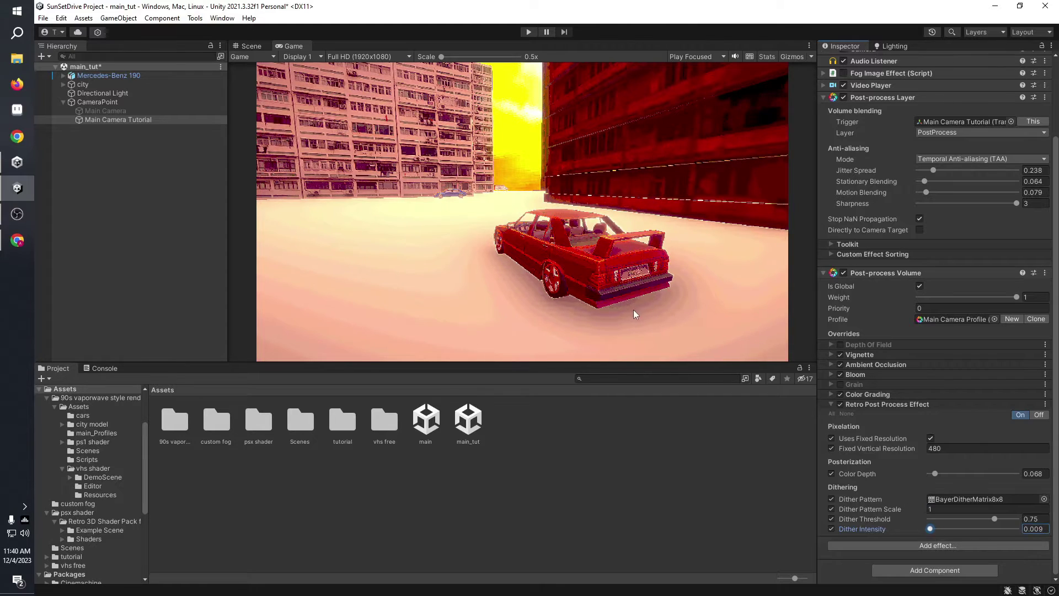
scroll(634, 309, "up", 5)
scroll(604, 332, "up", 2)
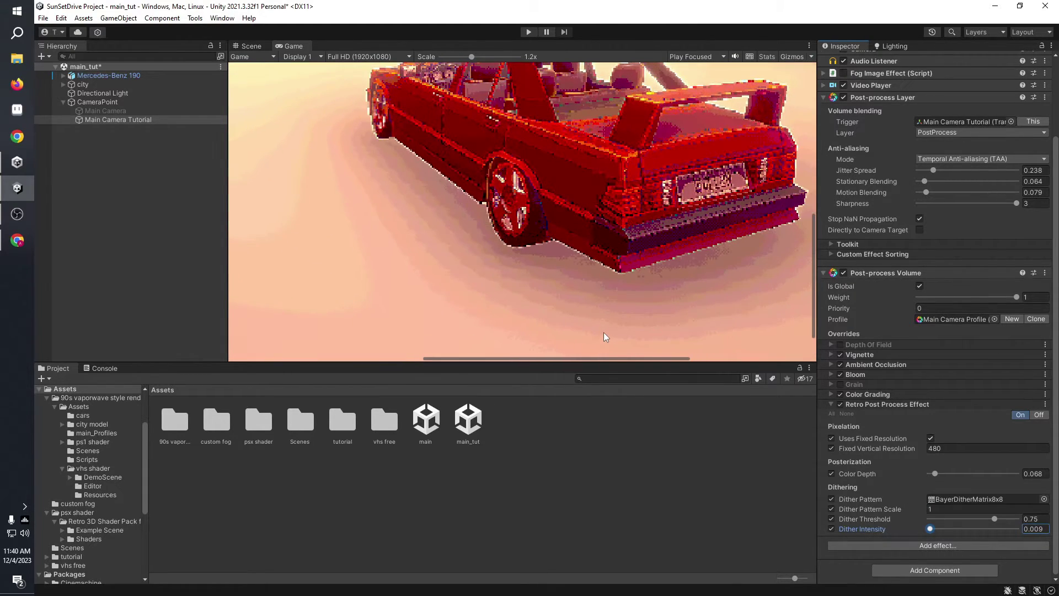
scroll(749, 342, "down", 5)
scroll(681, 307, "down", 2)
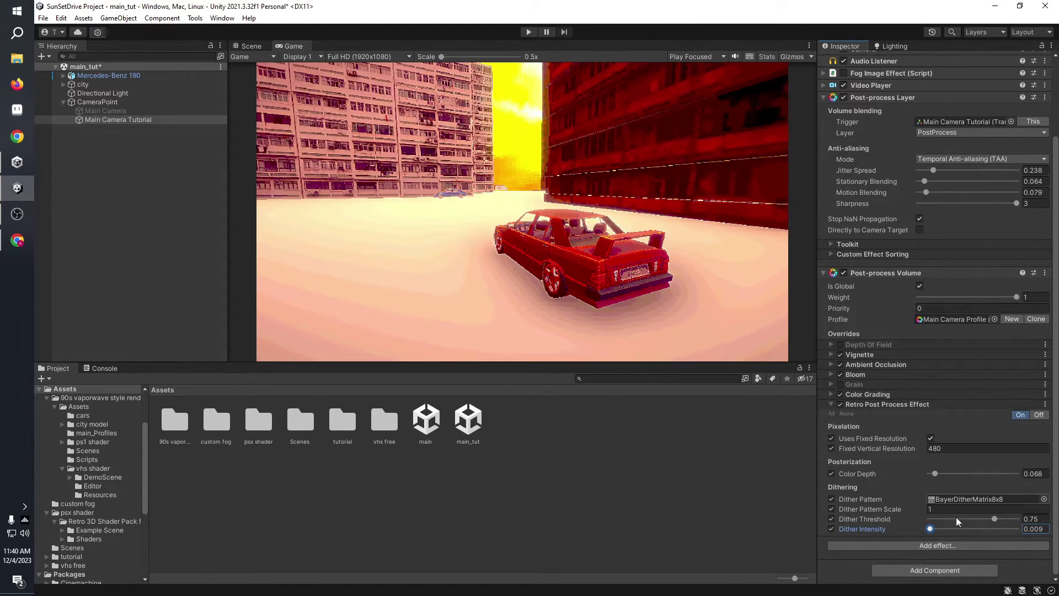
- Try a lower Dither Threshold and undo it, and set the Dither Intensity to about 0.072, checking the maximized game view
left_click_drag(994, 519, 978, 520)
key("ctrl+z")
left_click_drag(930, 530, 936, 529)
key("shift+space")
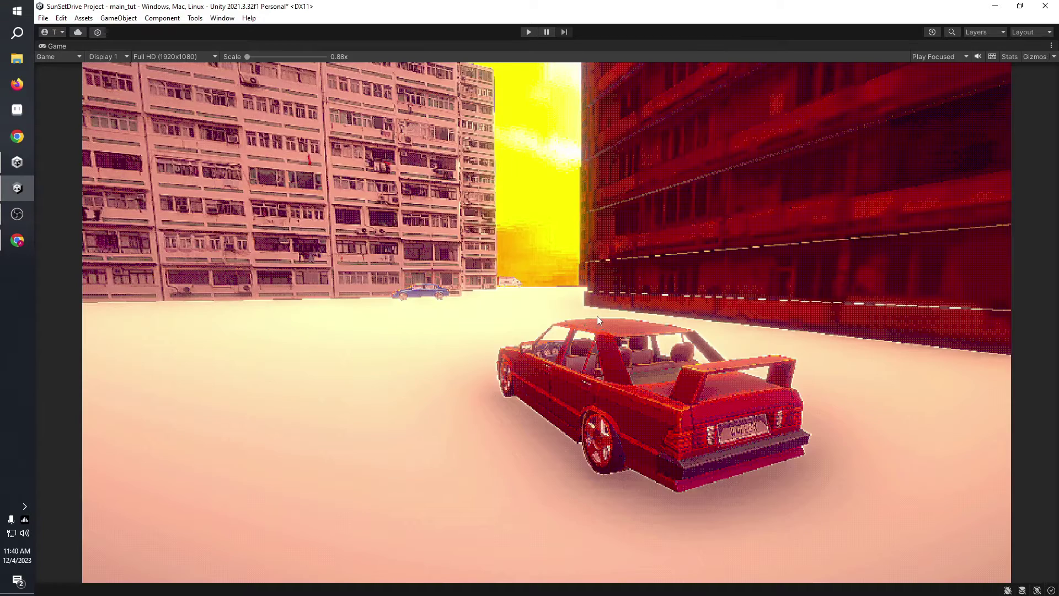
key("shift+space")
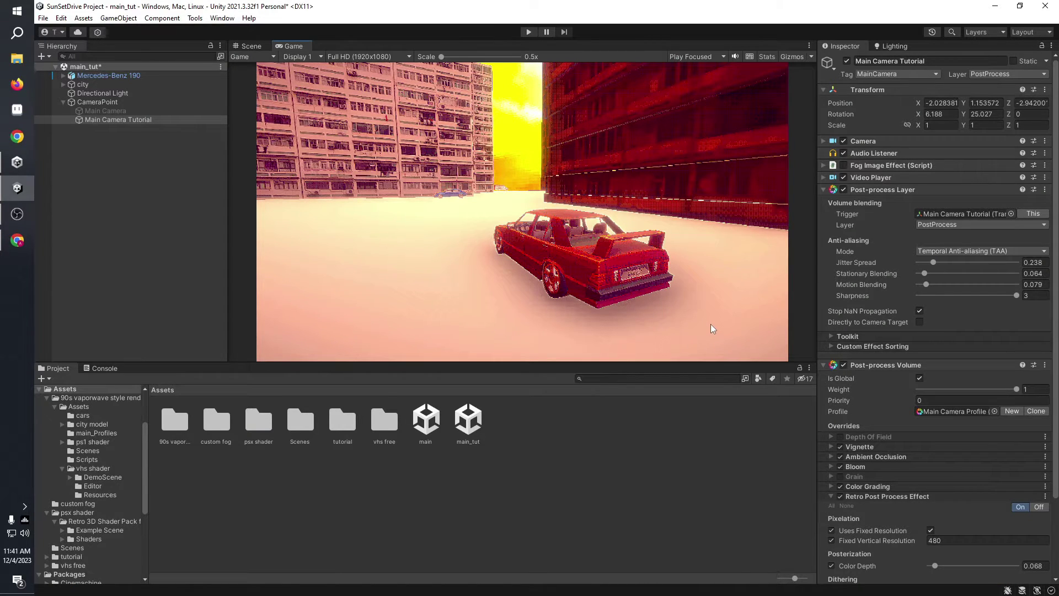
- Compare the Bayer matrix textures, assign BayerDitherMatrix2x2 as the Dither Pattern, and check the scene in a maximized game view
scroll(921, 494, "down", 5)
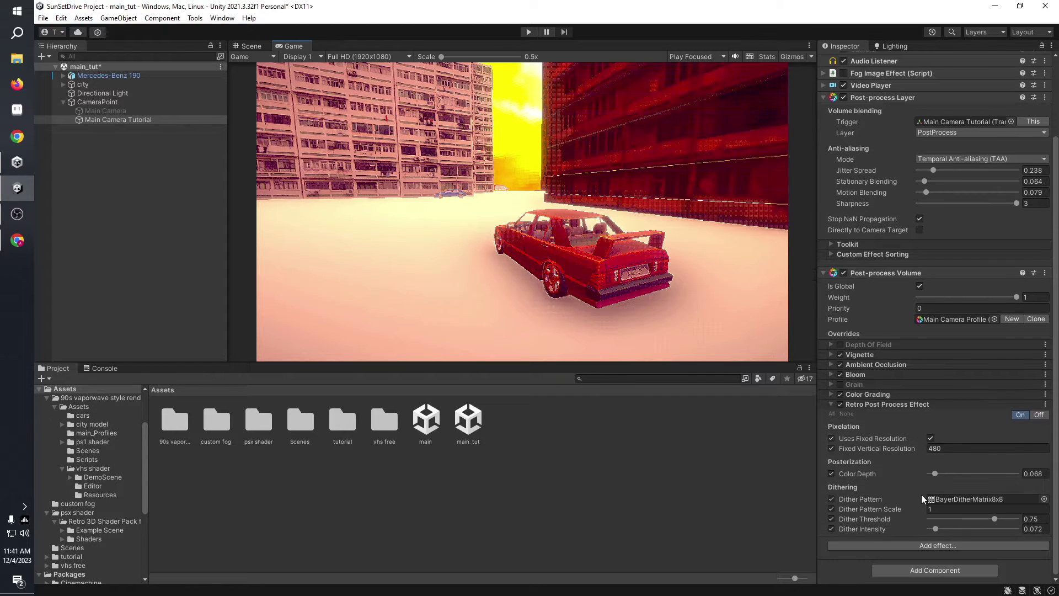
left_click(1045, 499)
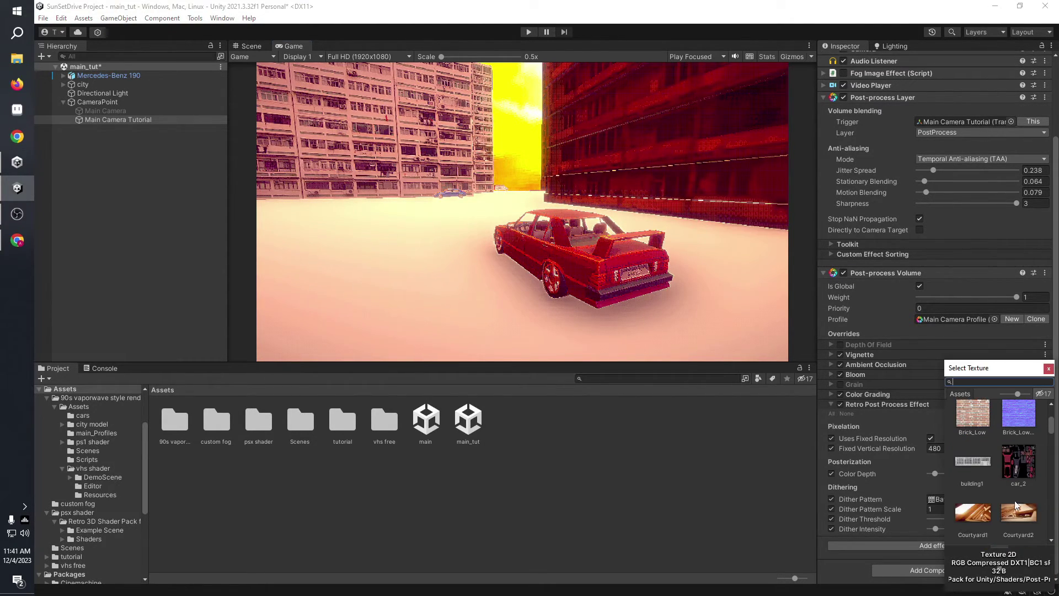
scroll(998, 459, "up", 1)
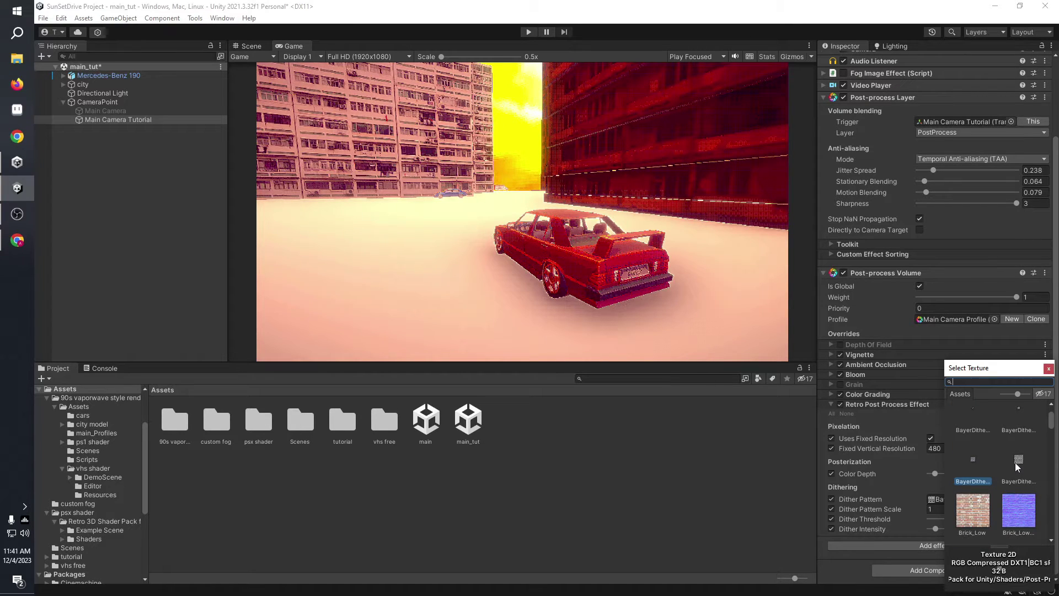
left_click(1015, 463)
scroll(1015, 442, "up", 1)
left_click(1026, 423)
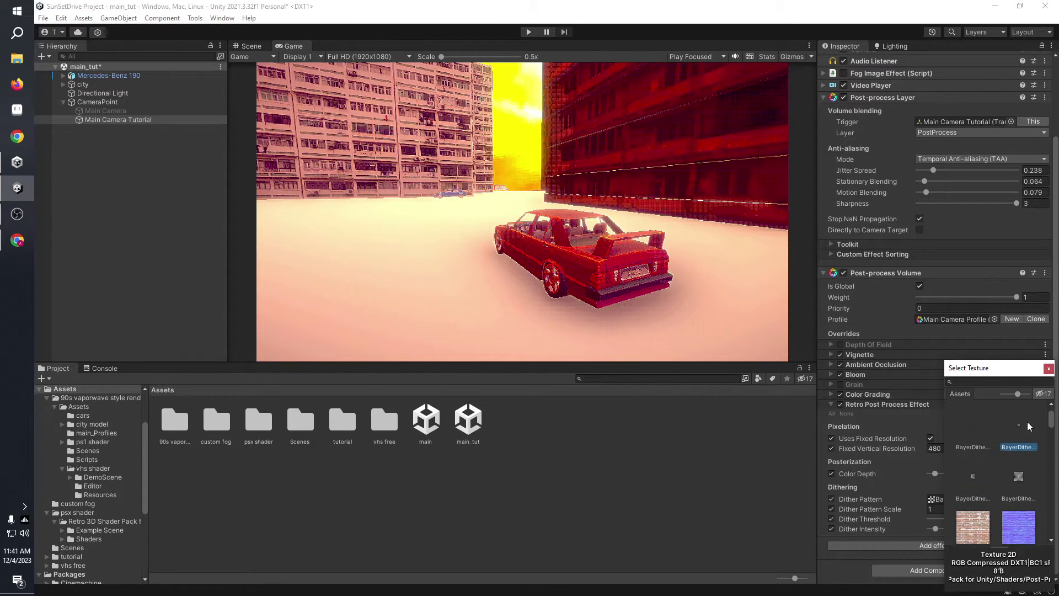
left_click(976, 435)
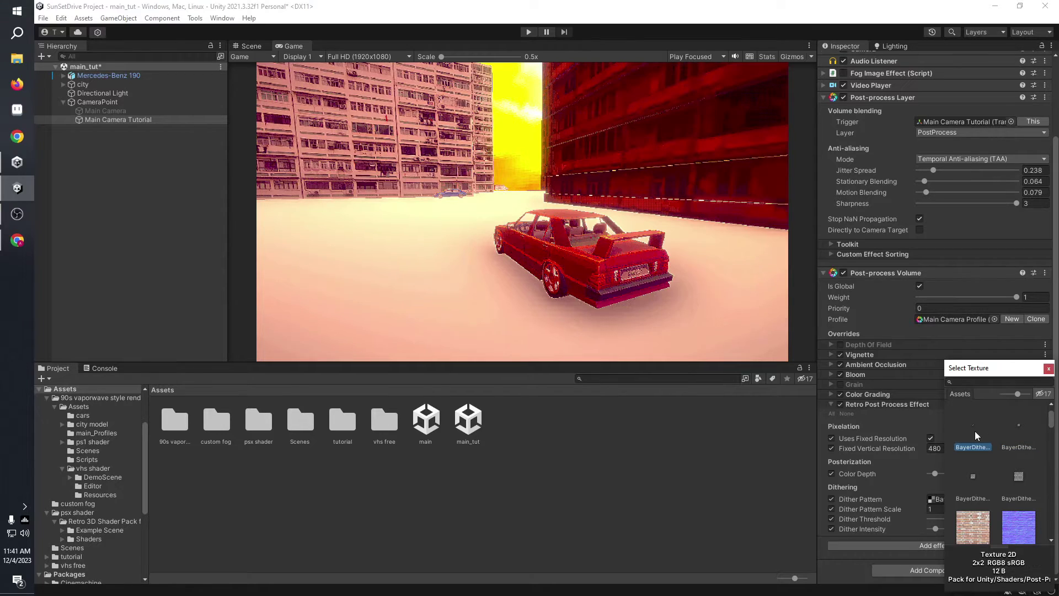
left_click(1015, 443)
left_click(973, 441)
double_click(974, 440)
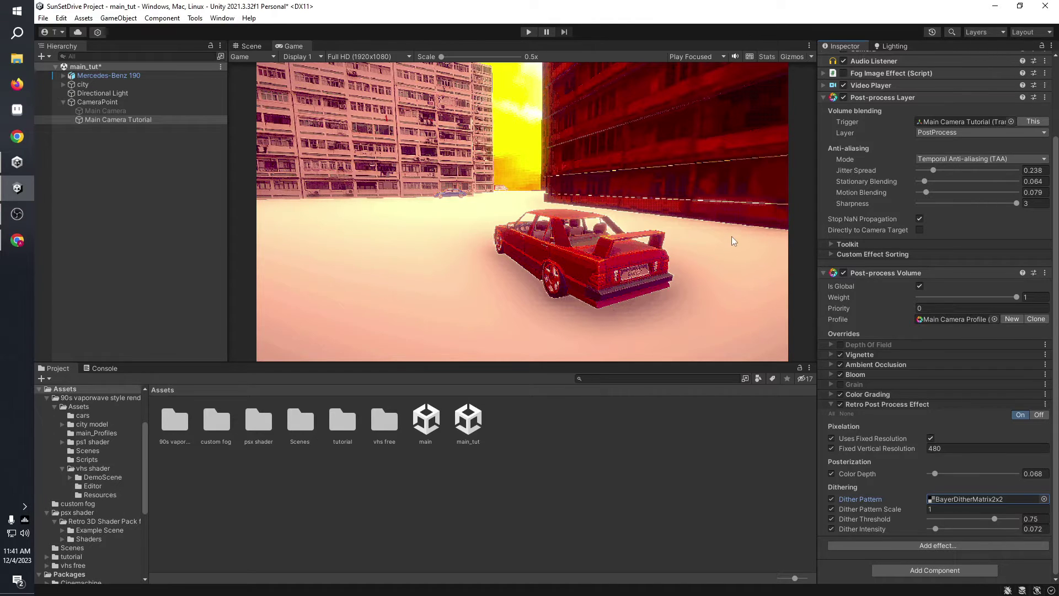
key("shift+space")
key("shift+space")
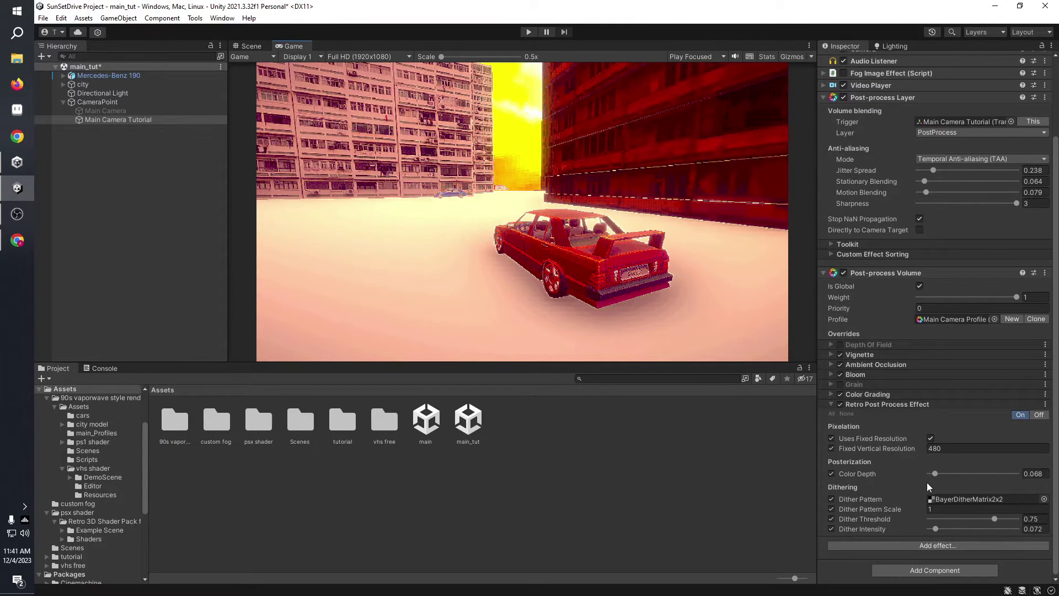
- Collapse the Retro Post Process Effect and switch it off and on to compare the scene with and without it
left_click(868, 407)
left_click(840, 497)
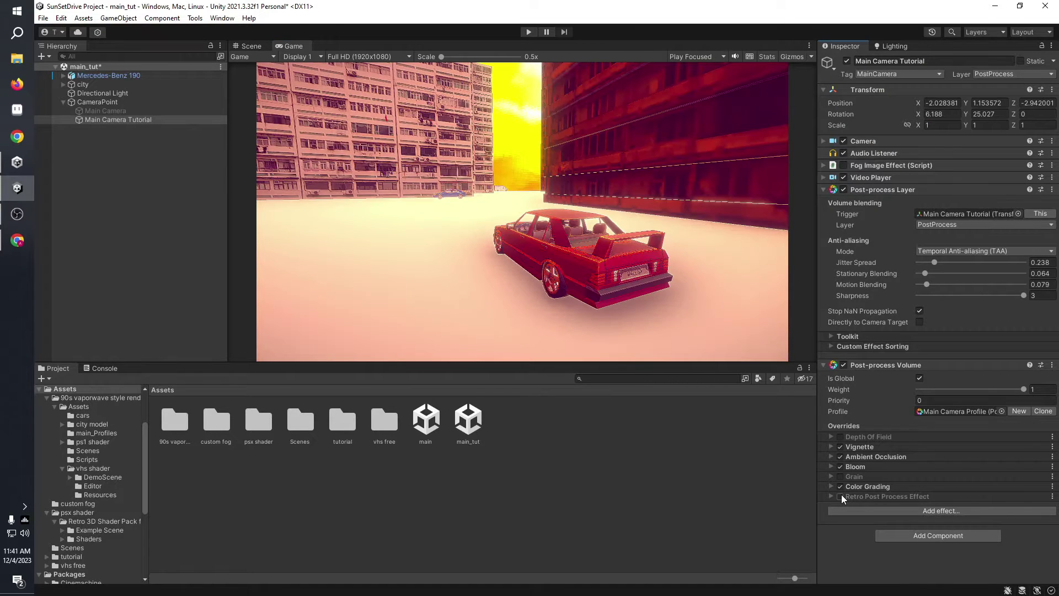
left_click(840, 496)
left_click(840, 496)
left_click(840, 496)
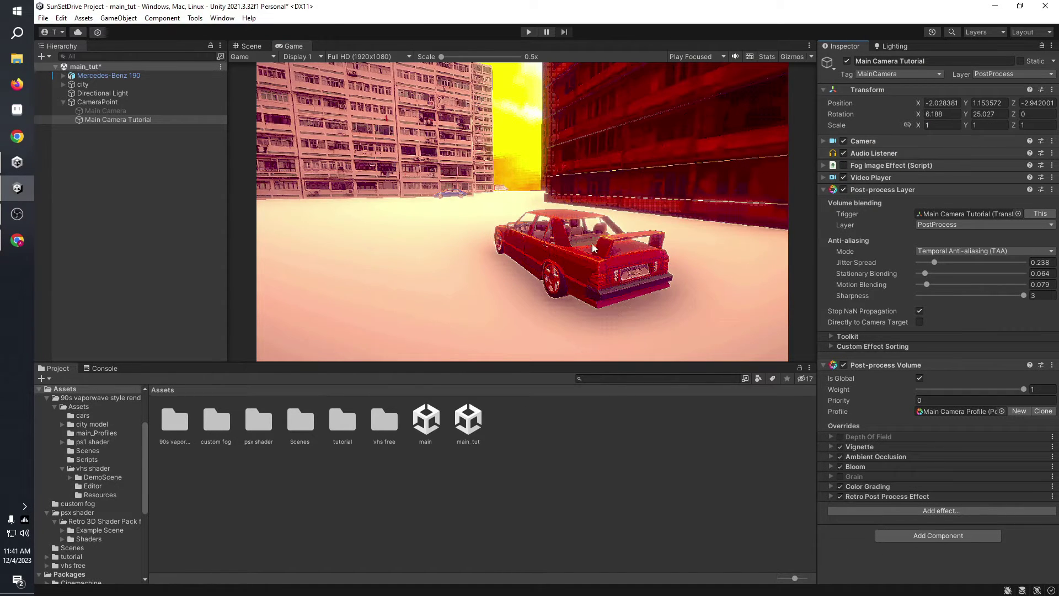
left_click(879, 365)
left_click(883, 366)
left_click(591, 248)
left_click(504, 444)
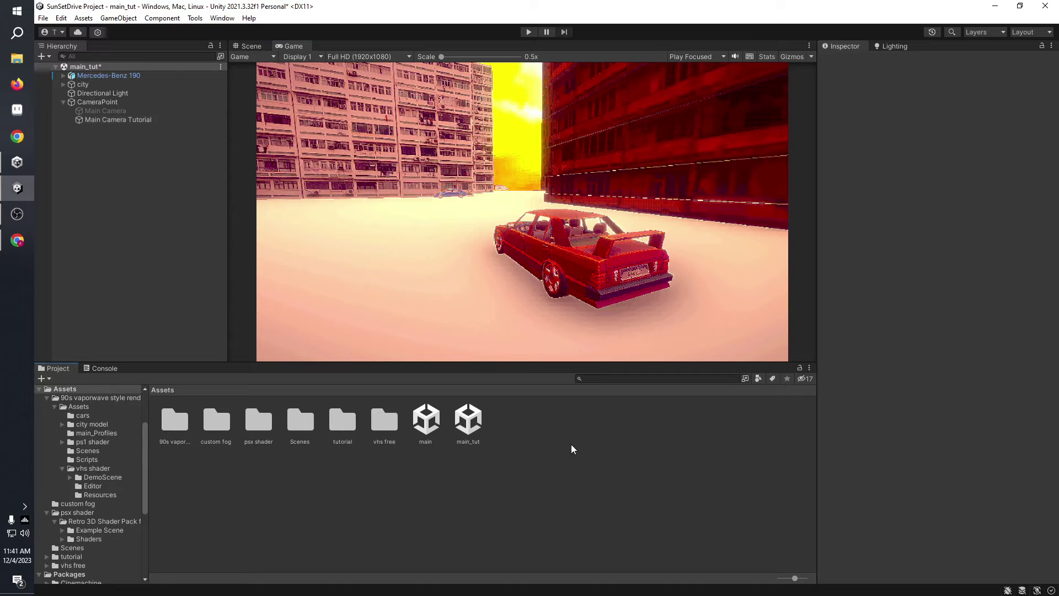
- Change the shader of the car_bodymat material in the tutorial folder to Retro 3D Shader Pack/Flat Lit
left_click(251, 46)
right_click_drag(333, 82, 639, 216)
left_click(544, 220)
left_click(515, 208)
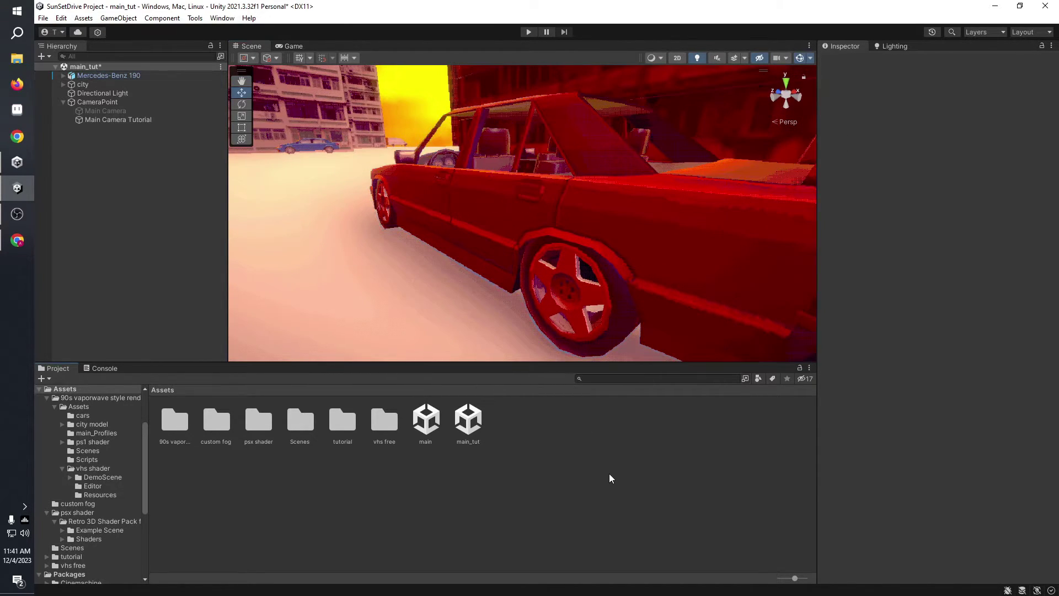
double_click(343, 422)
left_click(220, 433)
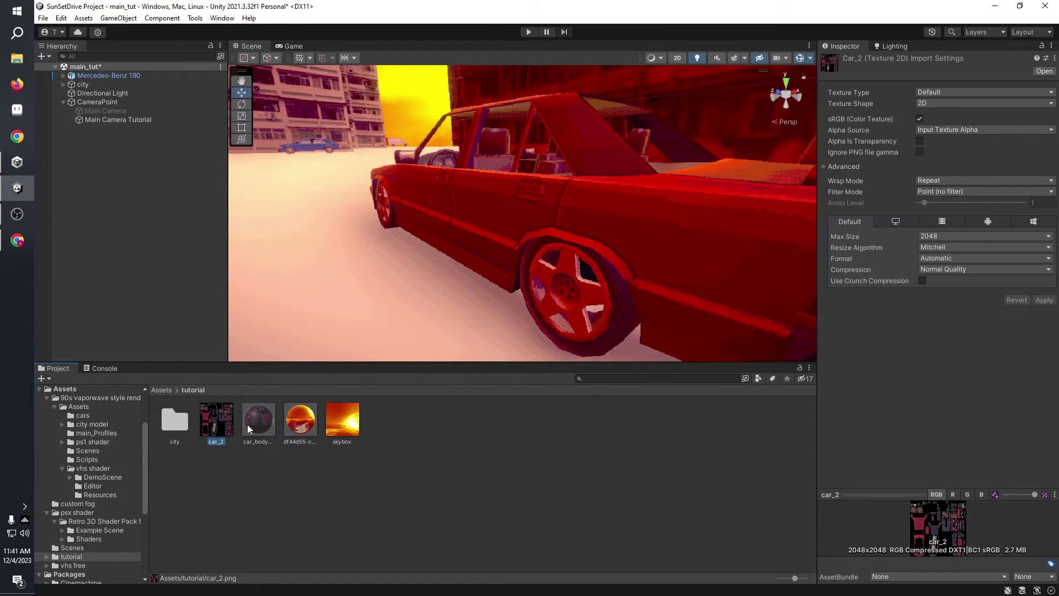
left_click(249, 429)
left_click(930, 74)
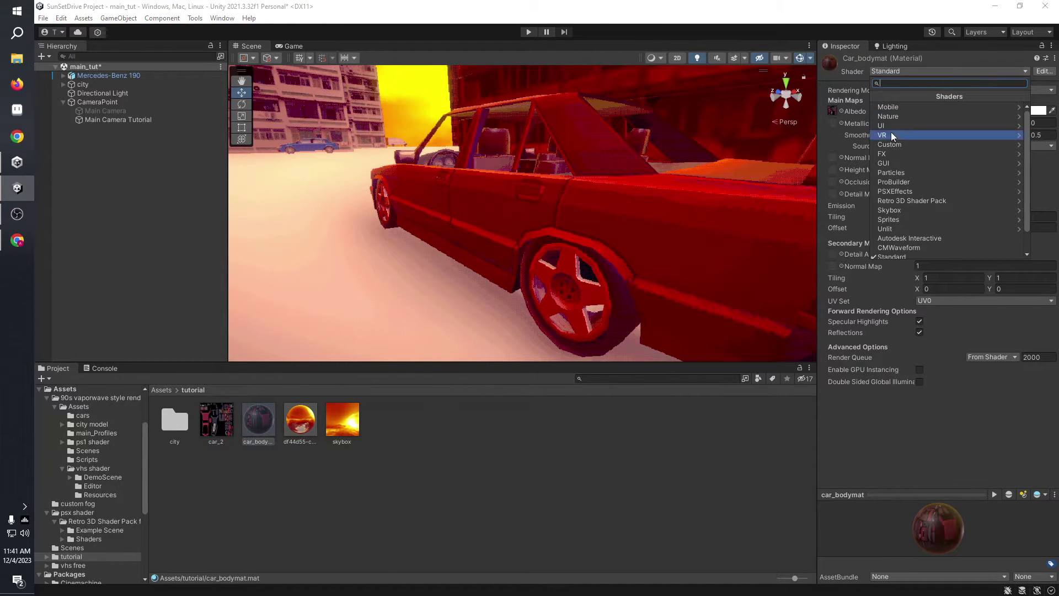
left_click(929, 201)
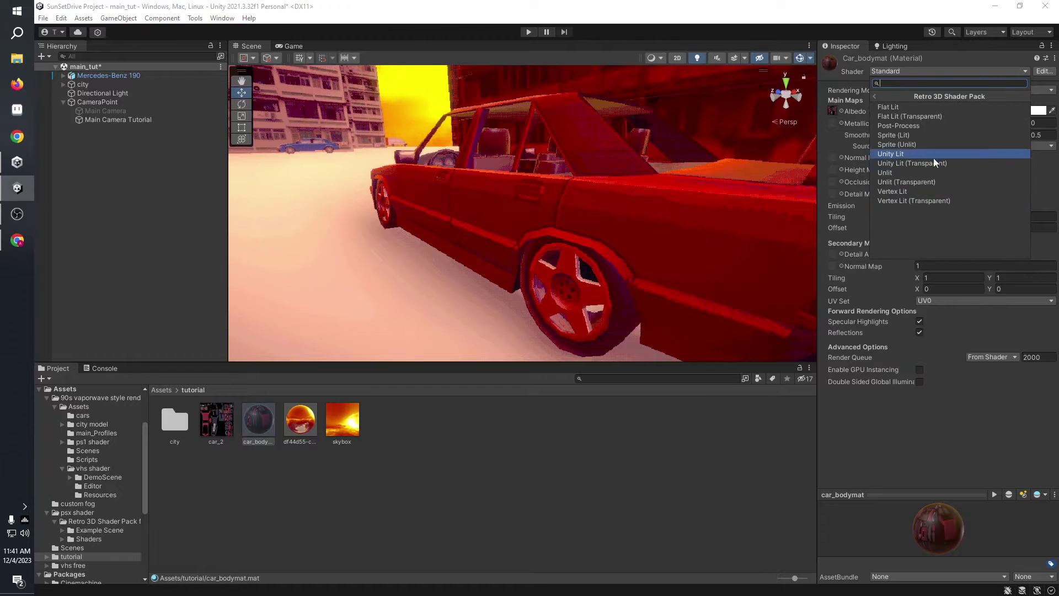
left_click(910, 107)
- Set the car body material's Affine Texture Mapping Intensity to about 0.963 and Vertex Jitter Intensity to about 0.921, checking the car from several angles
mouse_move(603, 189)
left_mouse_down("alt")
mouse_move(609, 201)
mouse_move(760, 236)
mouse_move(620, 208)
mouse_move(586, 230)
mouse_move(631, 201)
mouse_move(553, 220)
mouse_move(579, 200)
mouse_move(613, 194)
left_mouse_up("alt")
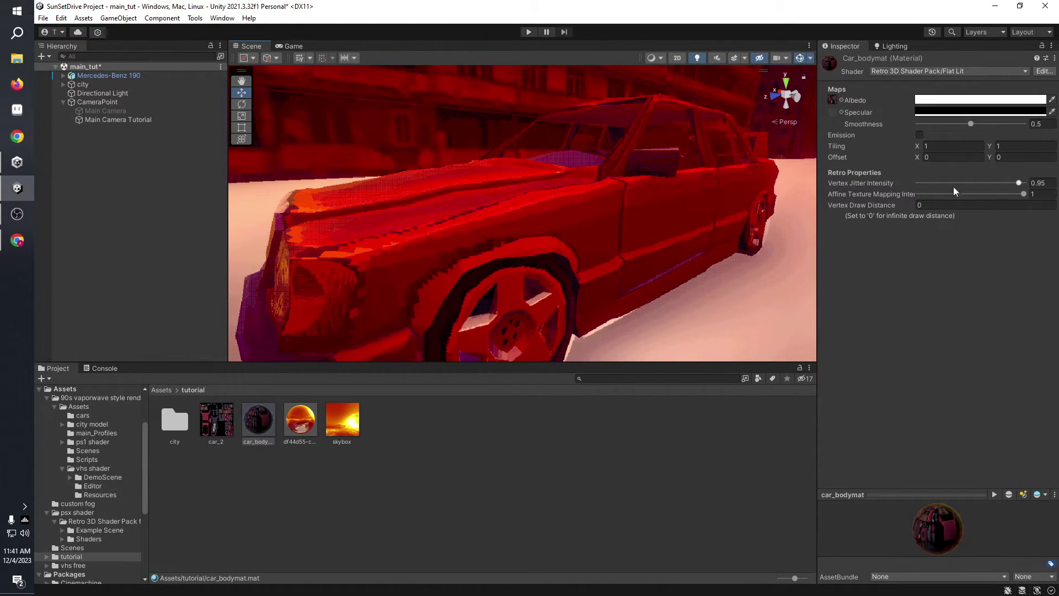
left_click_drag(670, 235, 728, 199, "alt")
mouse_move(1025, 194)
left_mouse_down()
mouse_move(919, 195)
mouse_move(1007, 197)
left_mouse_up()
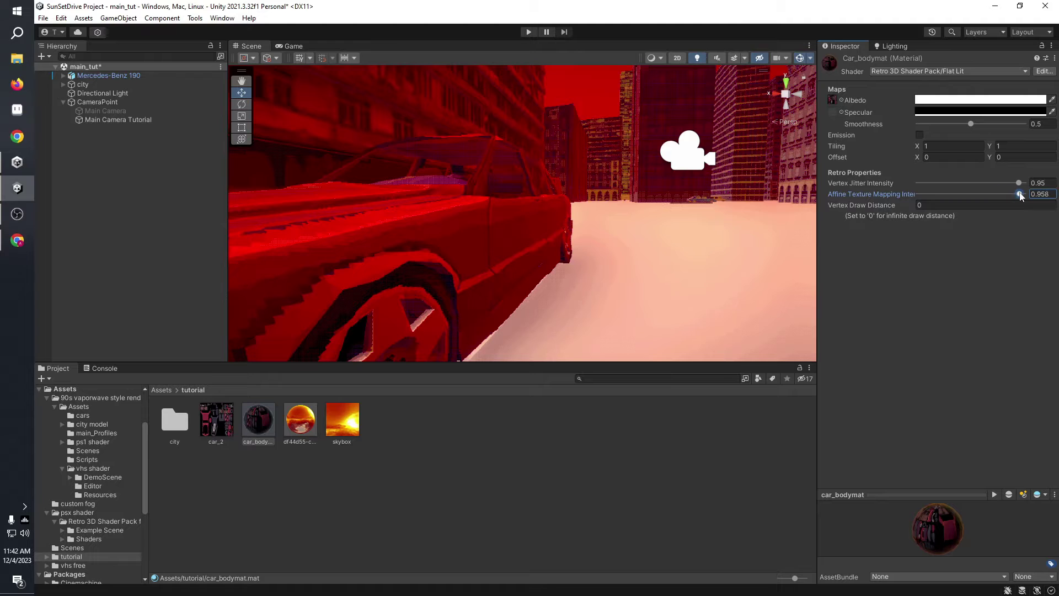
mouse_move(987, 184)
left_mouse_down()
mouse_move(960, 185)
mouse_move(989, 190)
left_mouse_up()
left_click_drag(551, 221, 454, 237, "alt")
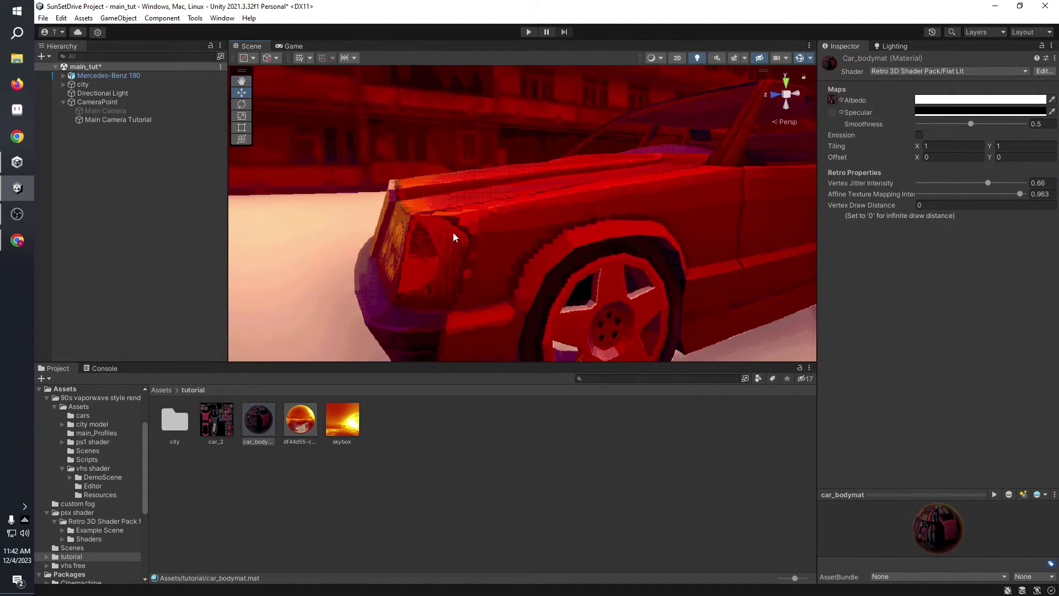
left_click_drag(989, 189, 1006, 184)
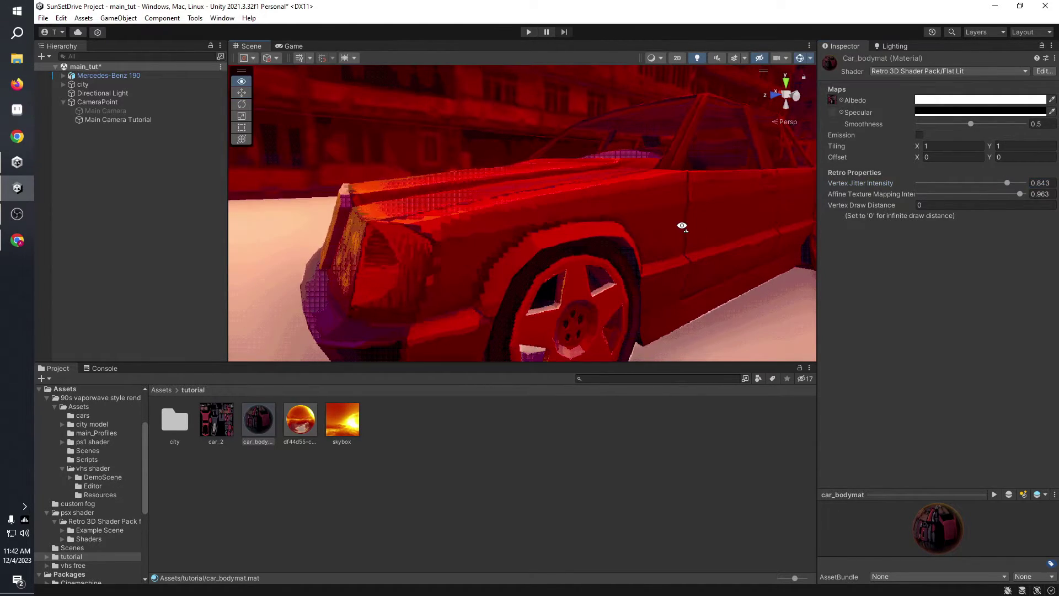
left_click_drag(683, 225, 415, 231, "alt")
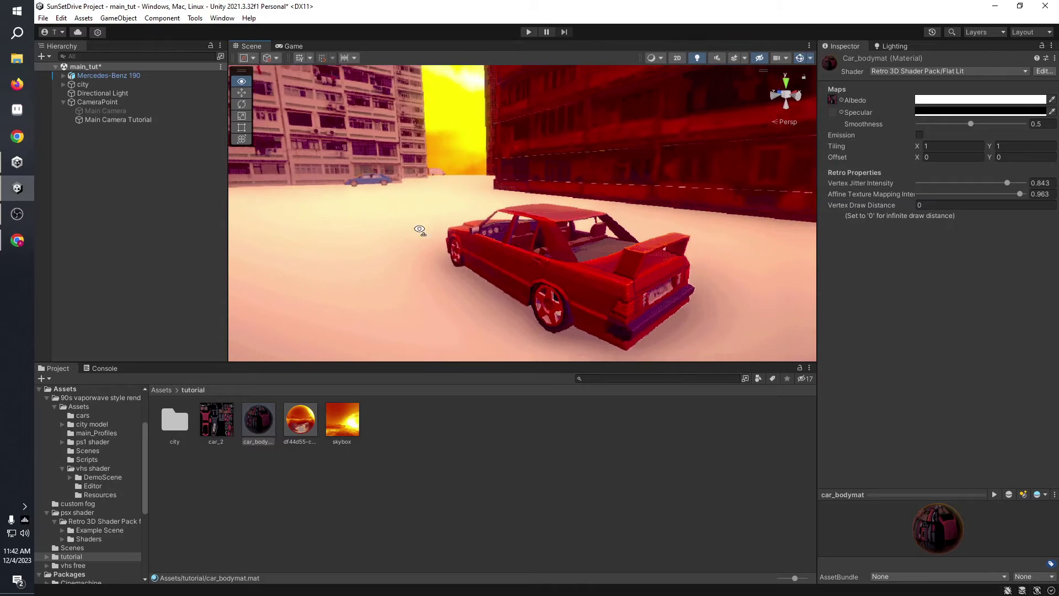
left_click(1013, 184)
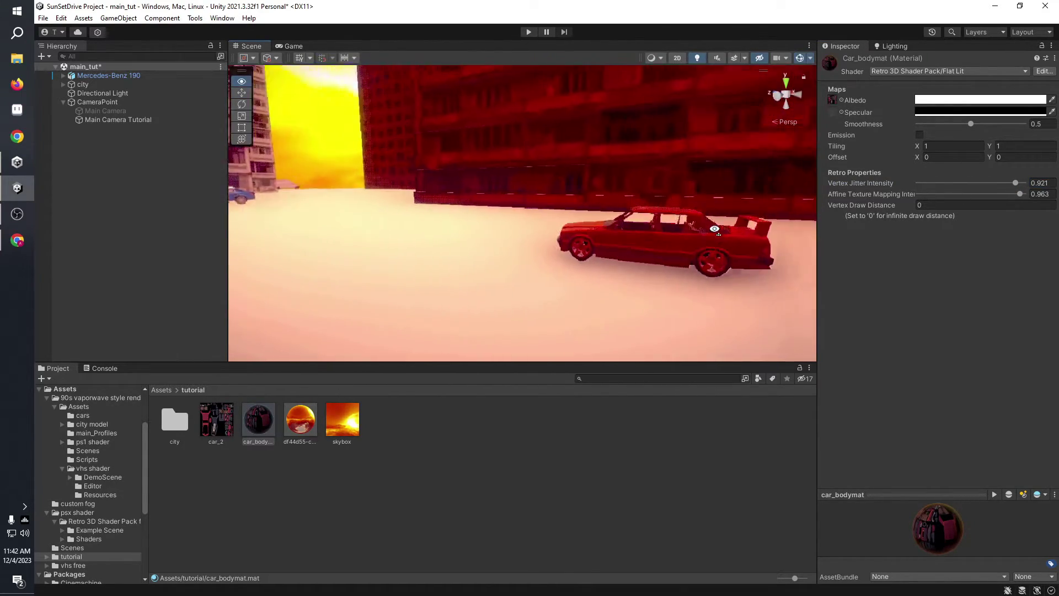
left_click_drag(756, 234, 604, 255, "alt")
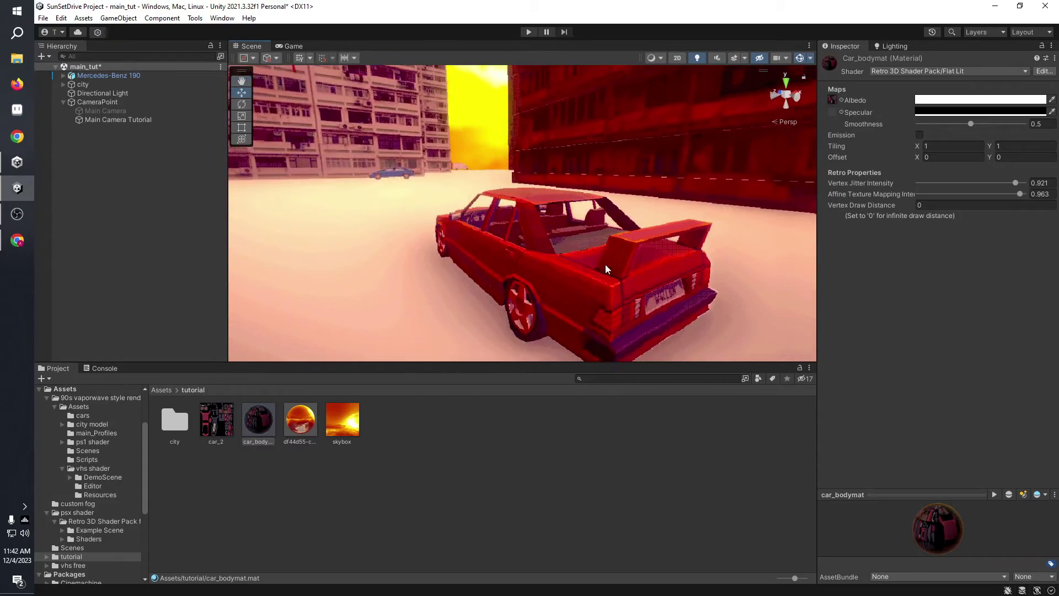
- Look over the city buildings and find the city model's embedded materials in the tutorial/city/source folder
scroll(480, 296, "down", 3)
left_click_drag(480, 296, 443, 166, "alt")
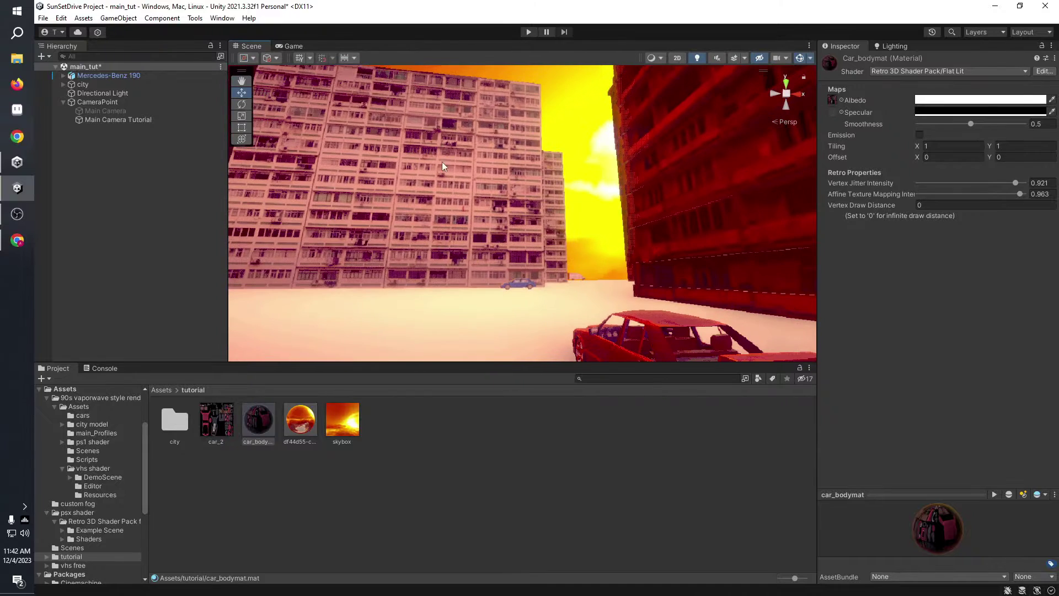
double_click(175, 422)
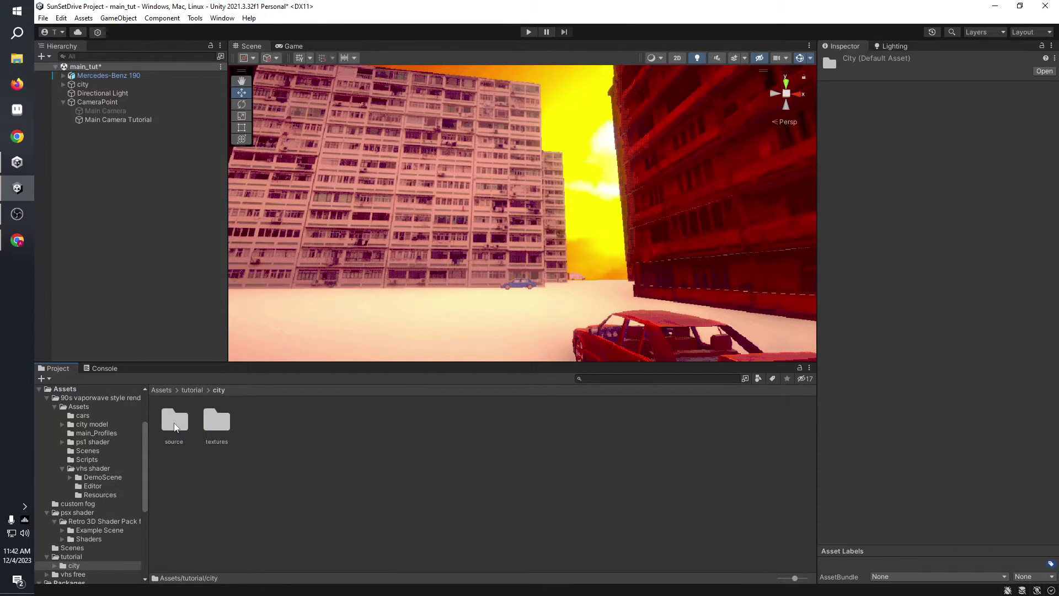
left_click(180, 428)
double_click(179, 426)
scroll(452, 473, "down", 5)
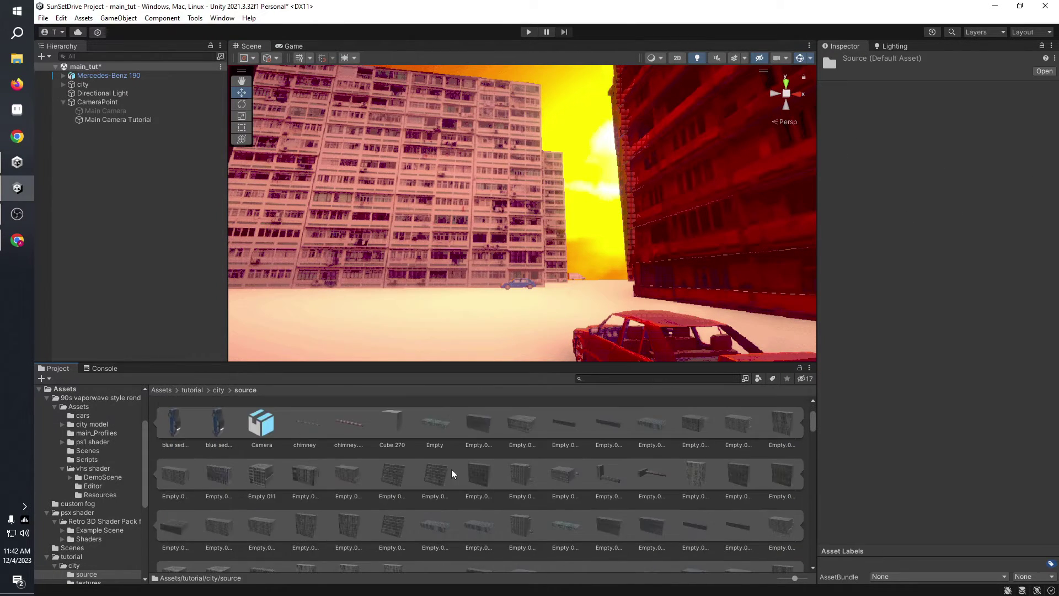
scroll(638, 478, "down", 10)
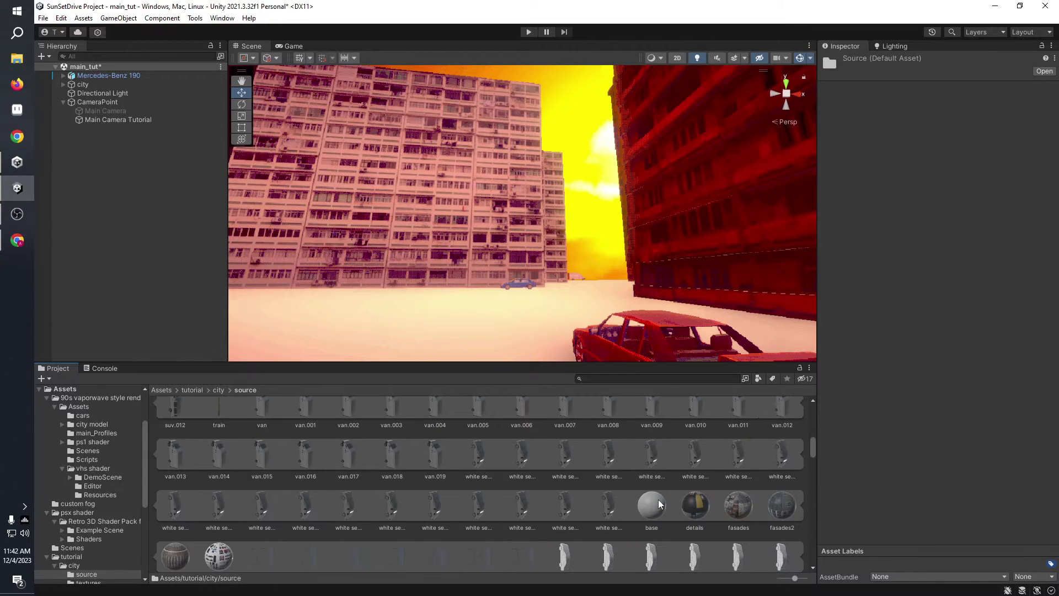
- Extract the six embedded materials from base through vehicles out of the city model into the source folder
left_click(654, 501)
scroll(496, 502, "down", 2)
left_click(212, 457, "shift")
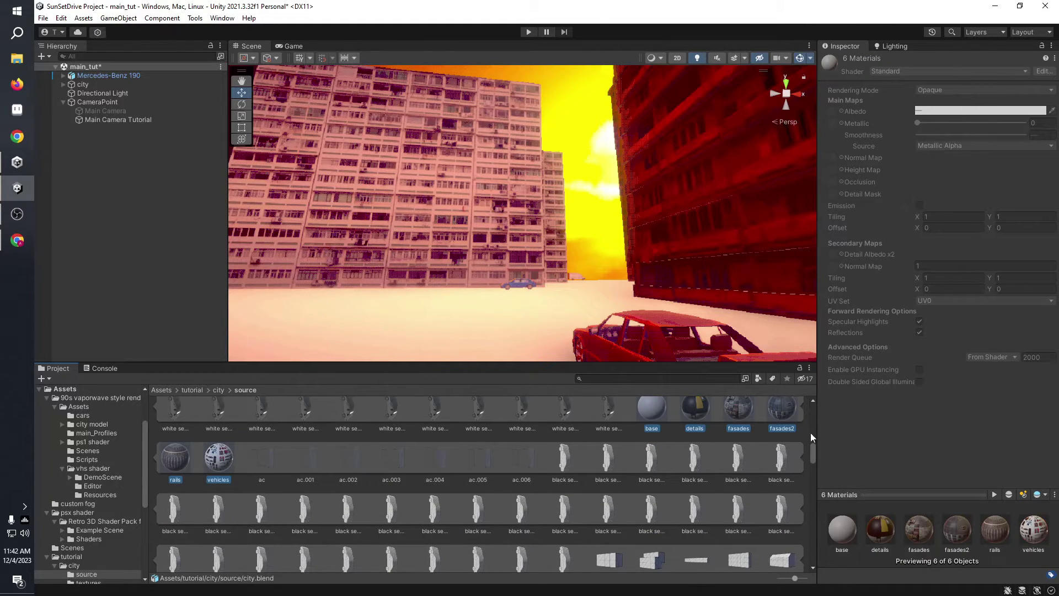
right_click(787, 430)
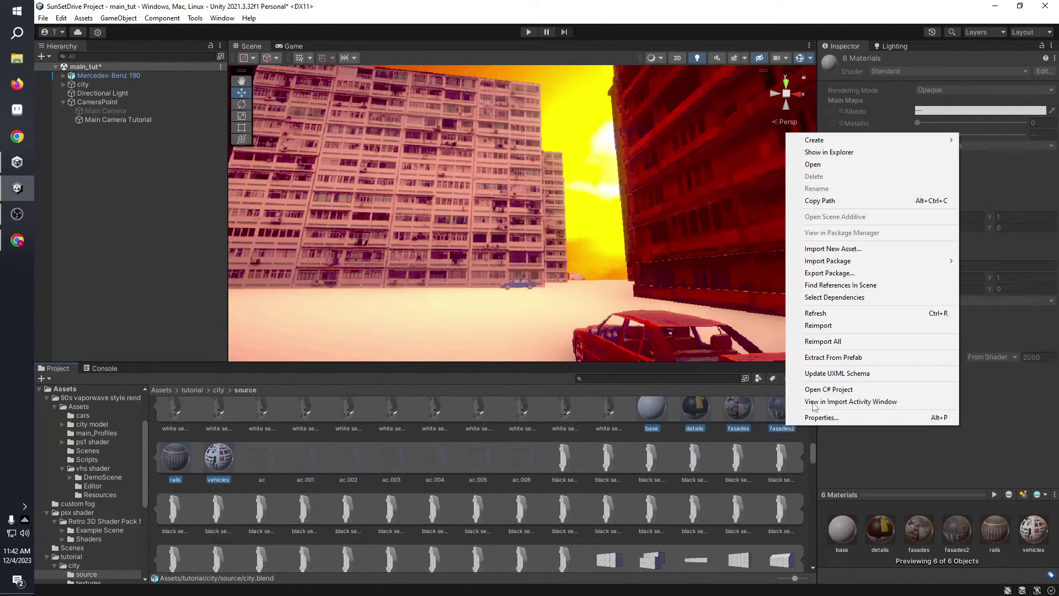
left_click(847, 357)
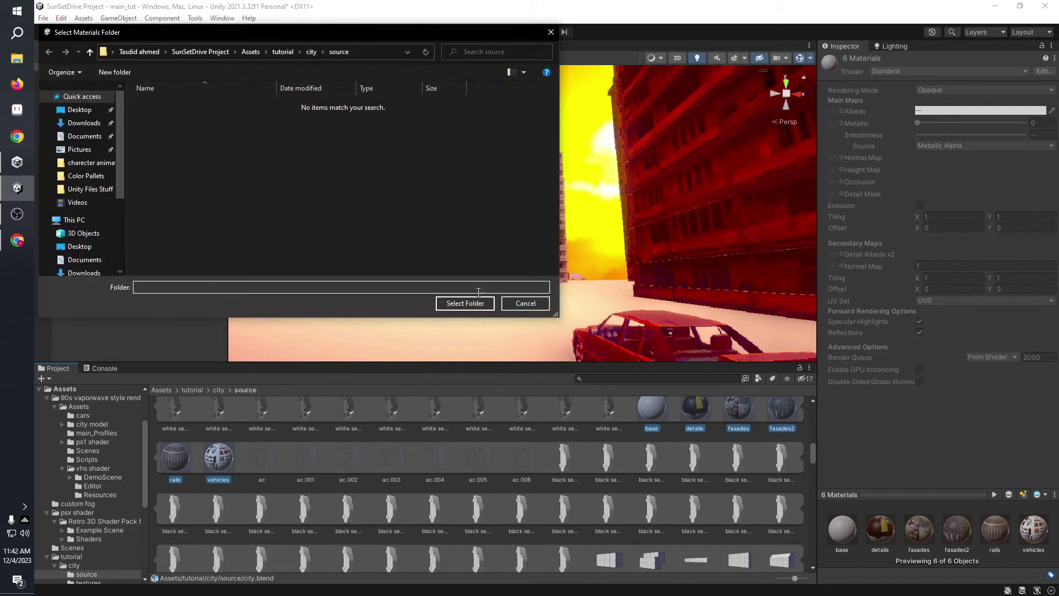
left_click(463, 303)
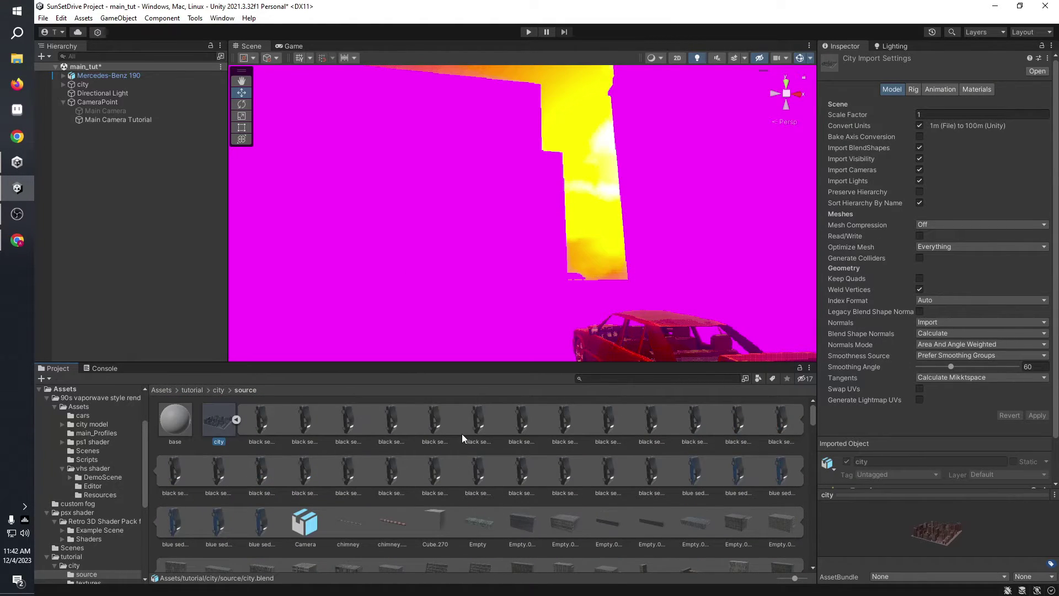
- Collapse the city model's sub-assets and inspect a building and its parent city object in the scene
left_click(236, 420)
left_click(314, 473)
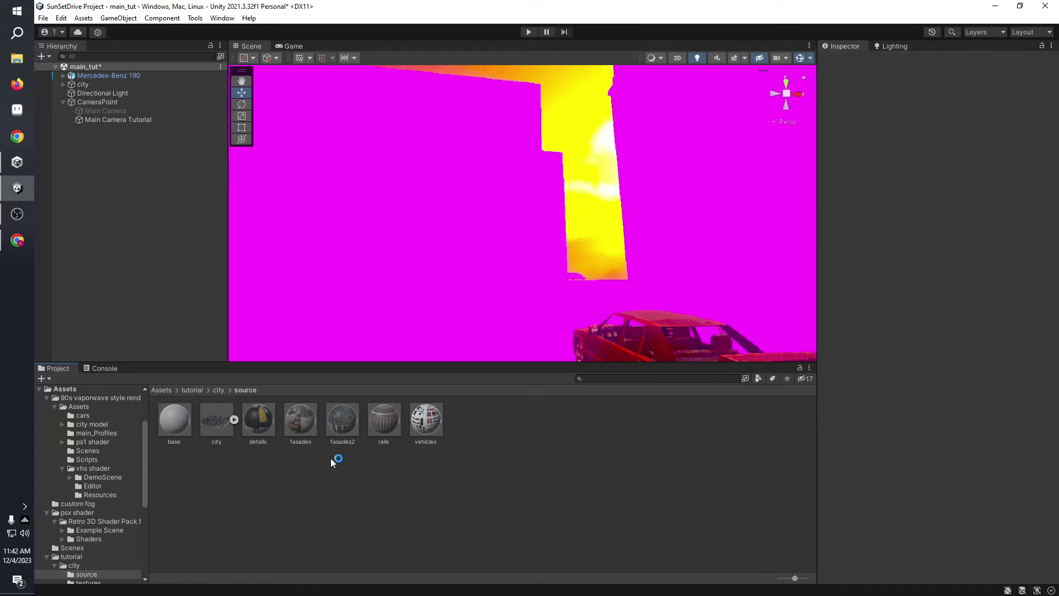
right_click_drag(600, 264, 554, 200)
left_click(497, 201)
scroll(164, 281, "up", 15)
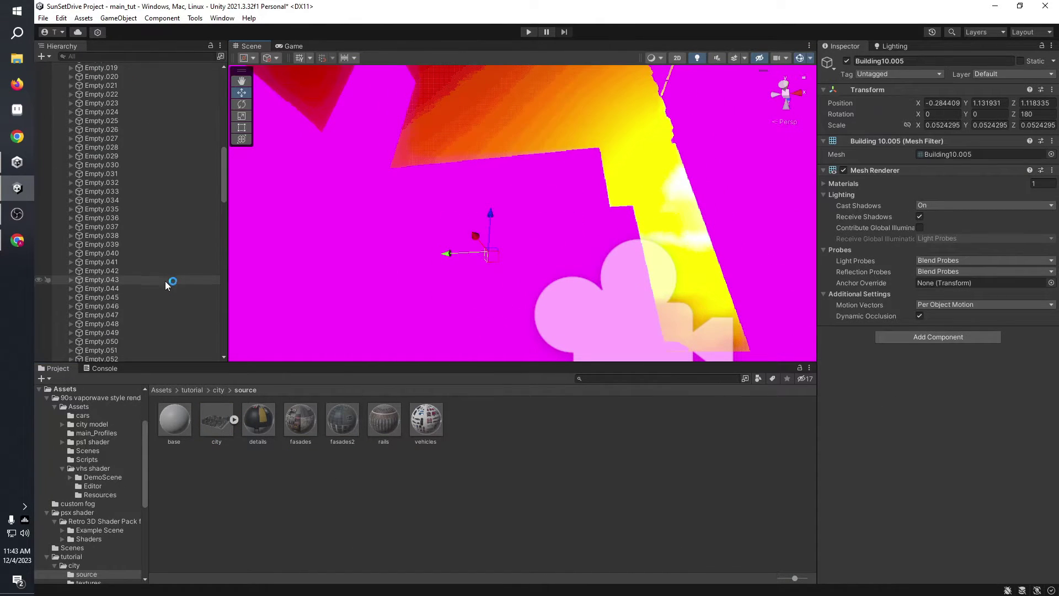
left_click(103, 84)
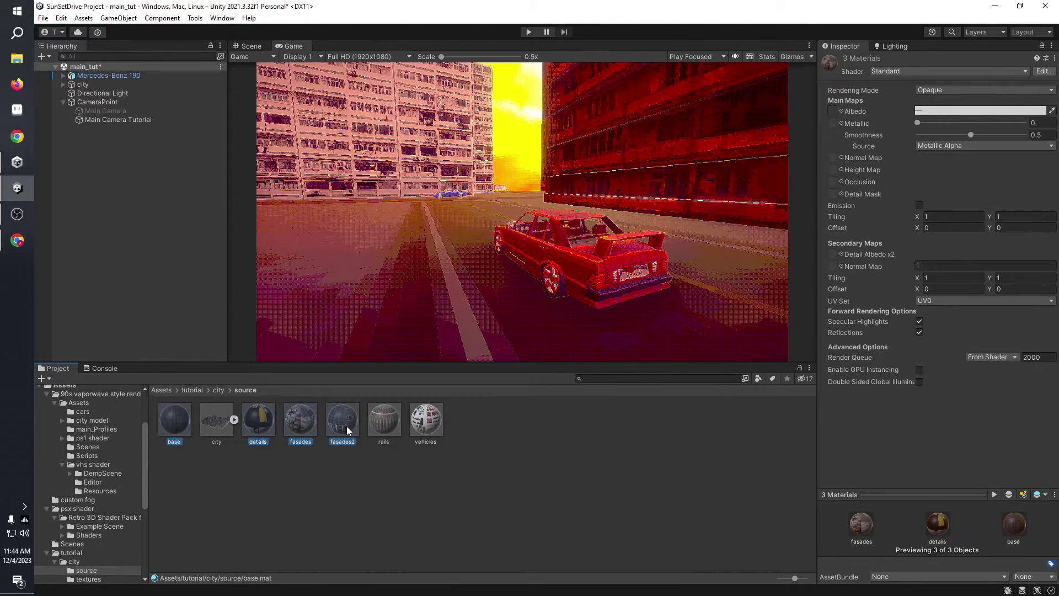
- Duplicate the base, details, fasades and fasades2 materials in the city source folder and reopen that folder
key("ctrl+d")
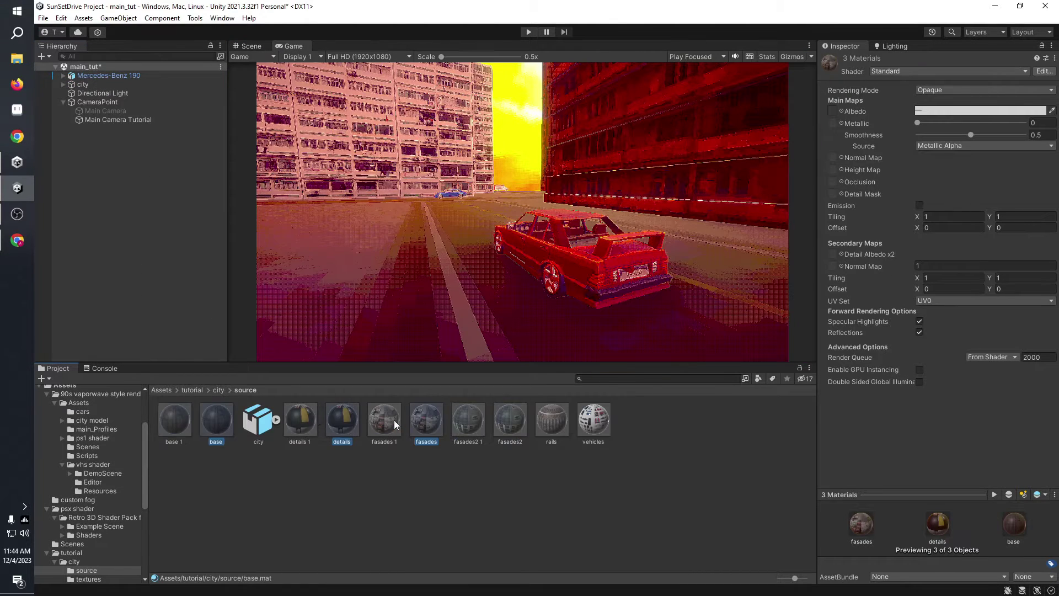
left_click(418, 421, "ctrl")
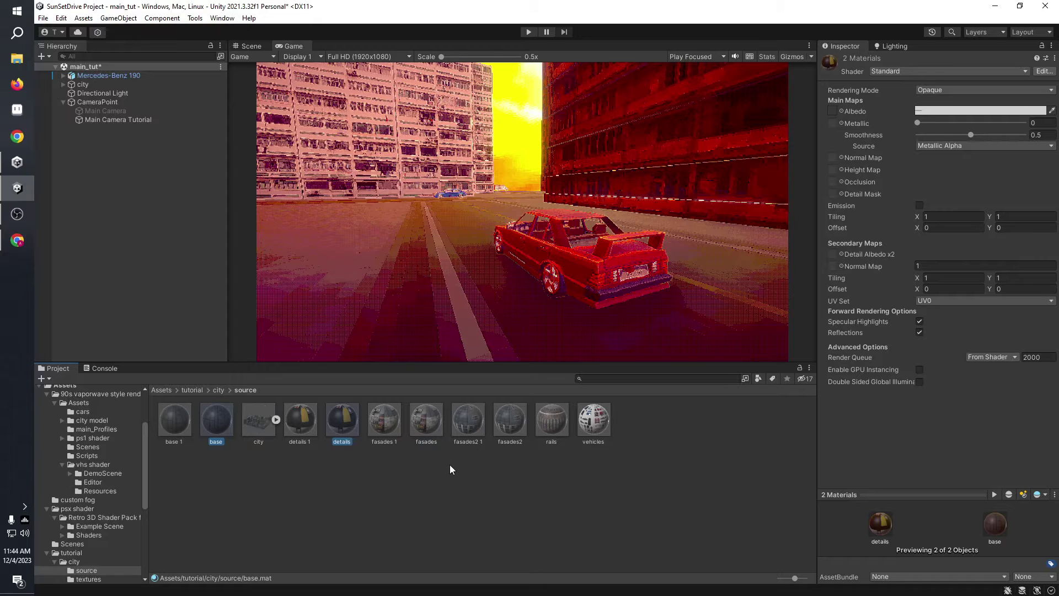
left_click(216, 390)
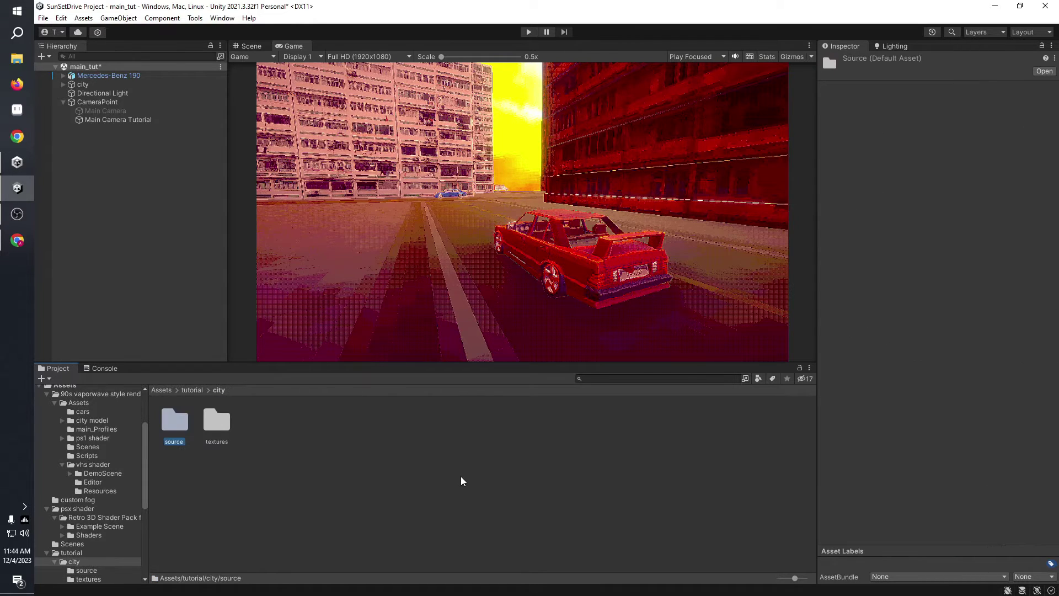
double_click(163, 421)
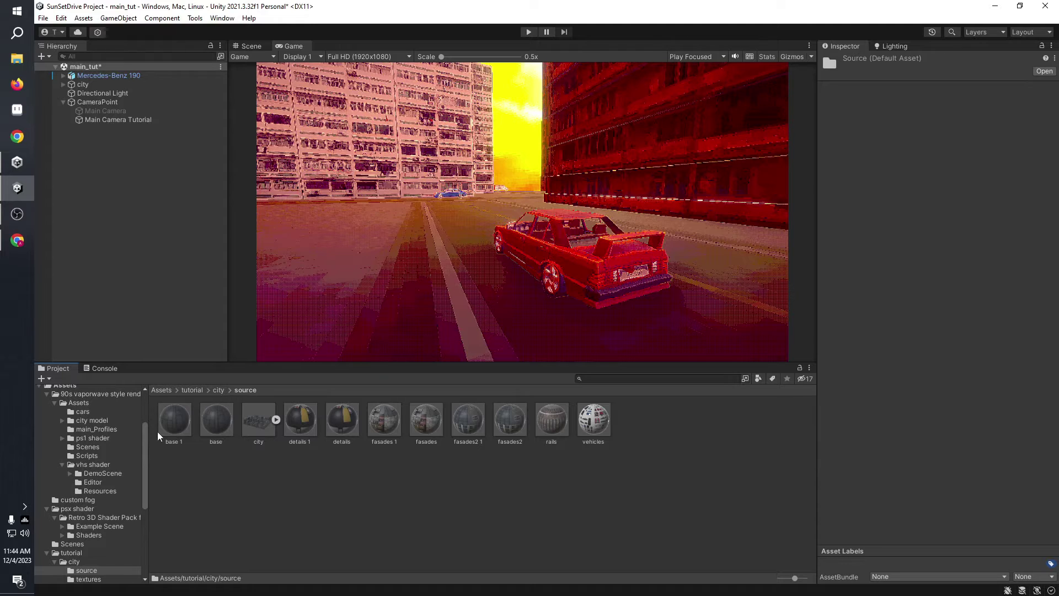
- Review the duplicated materials base 1, details 1, fasades 1 and fasades2 1
left_click(173, 430)
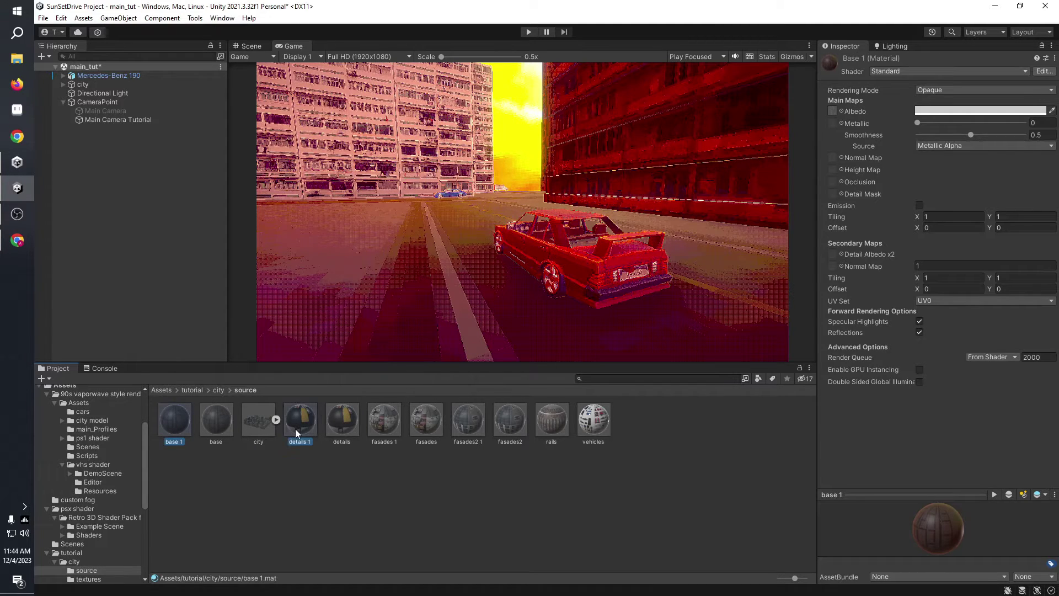
left_click(386, 429, "ctrl")
left_click(475, 426, "ctrl")
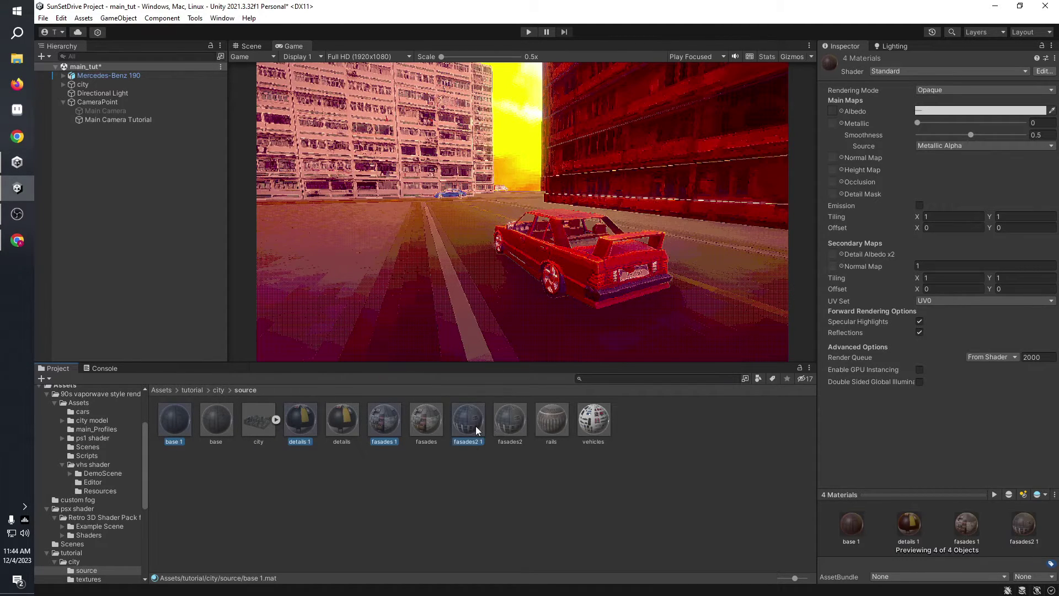
left_click(505, 463)
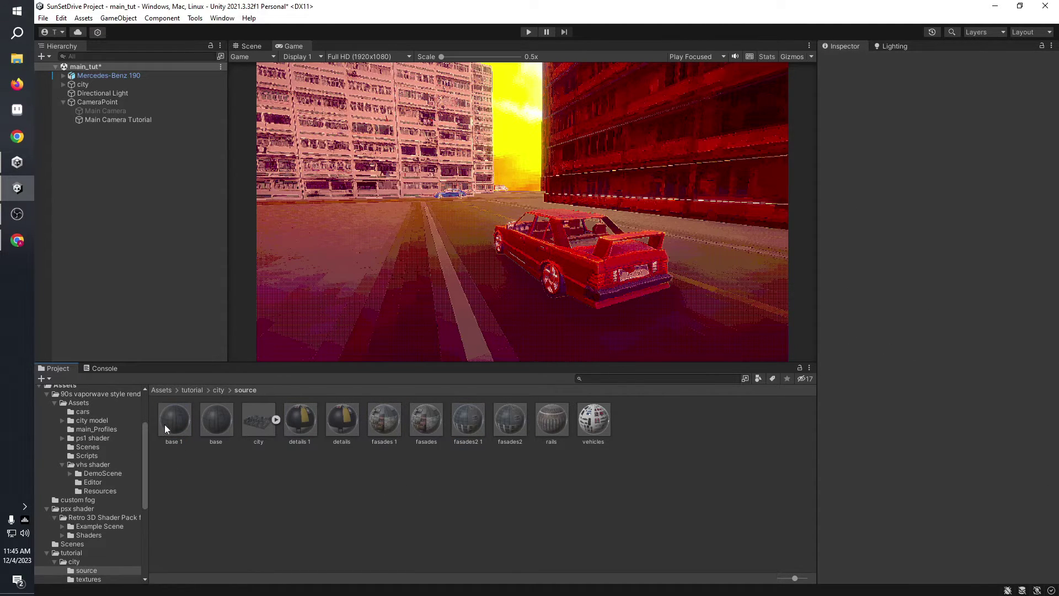
- Assign Retro 3D Shader Pack/Flat Lit to all ten city materials and set Vertex Jitter Intensity to about 0.968 and Affine Texture Mapping Intensity to about 0.509
left_click(200, 419)
left_click(213, 425, "ctrl")
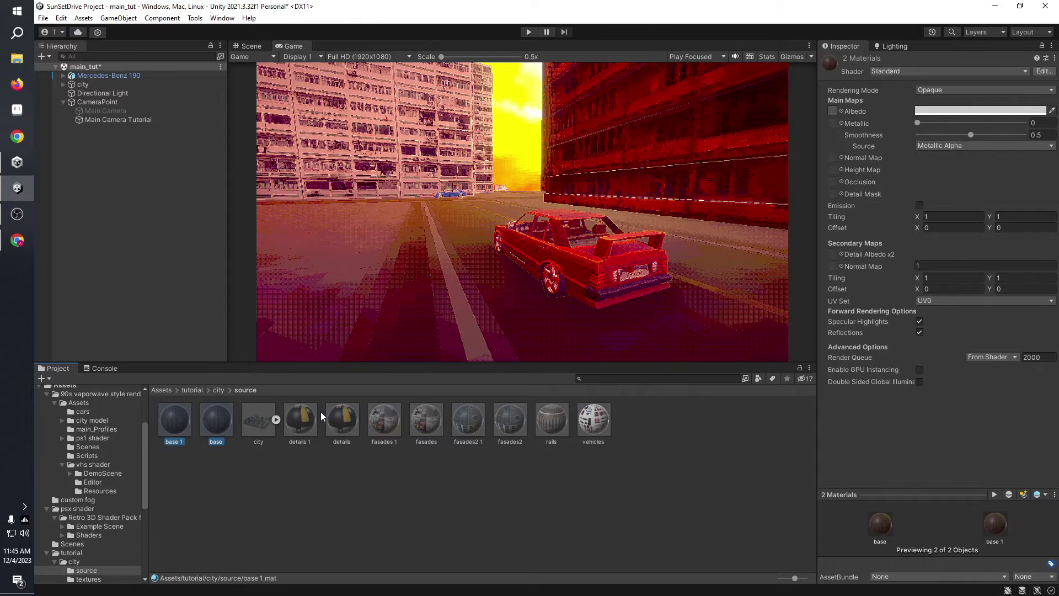
left_click(320, 411)
left_click_drag(161, 423, 606, 420)
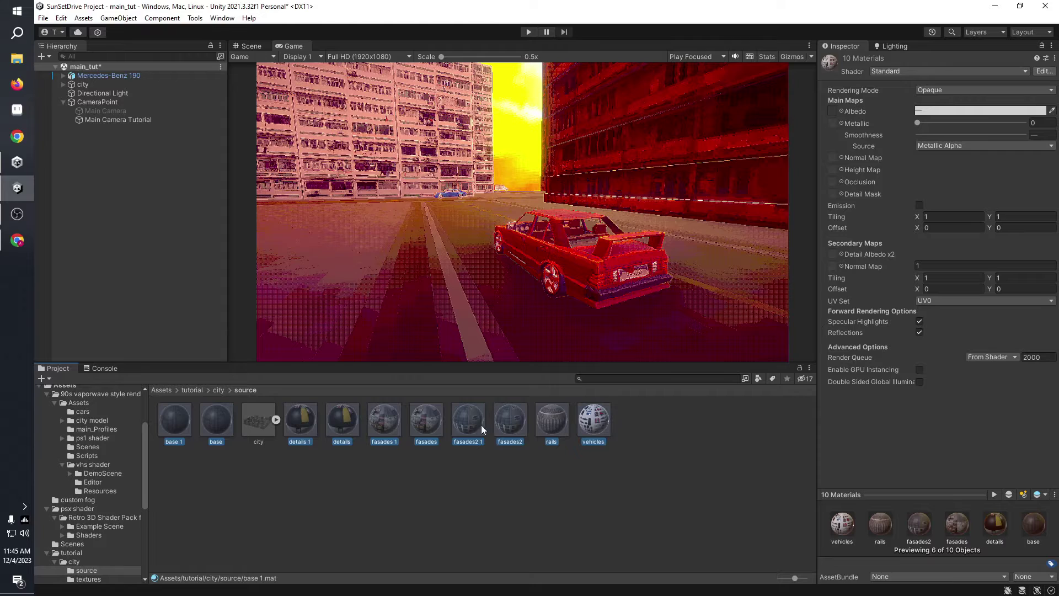
left_click(927, 69)
left_click(919, 203)
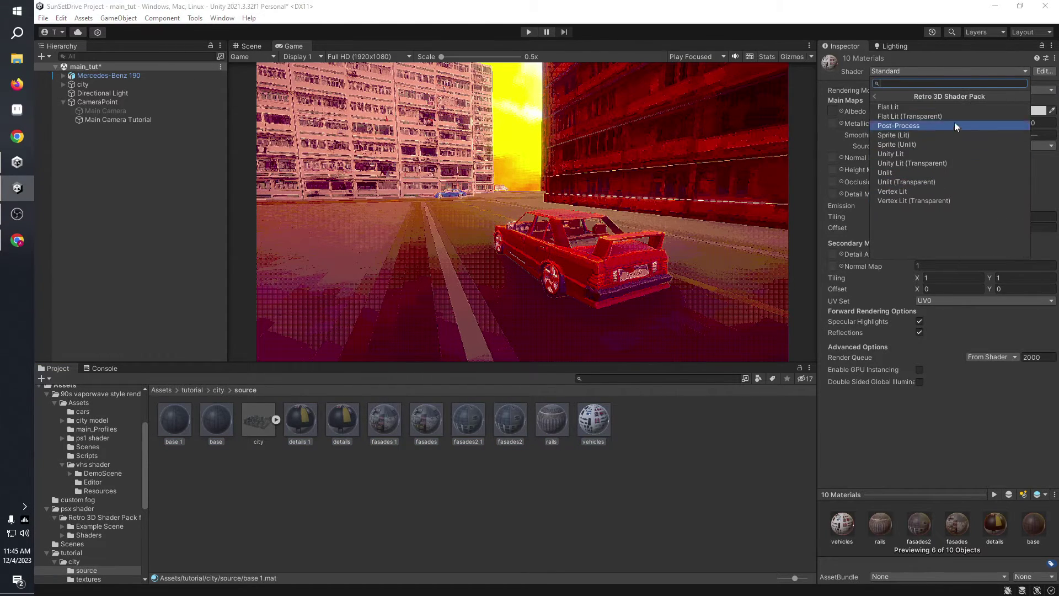
left_click(940, 106)
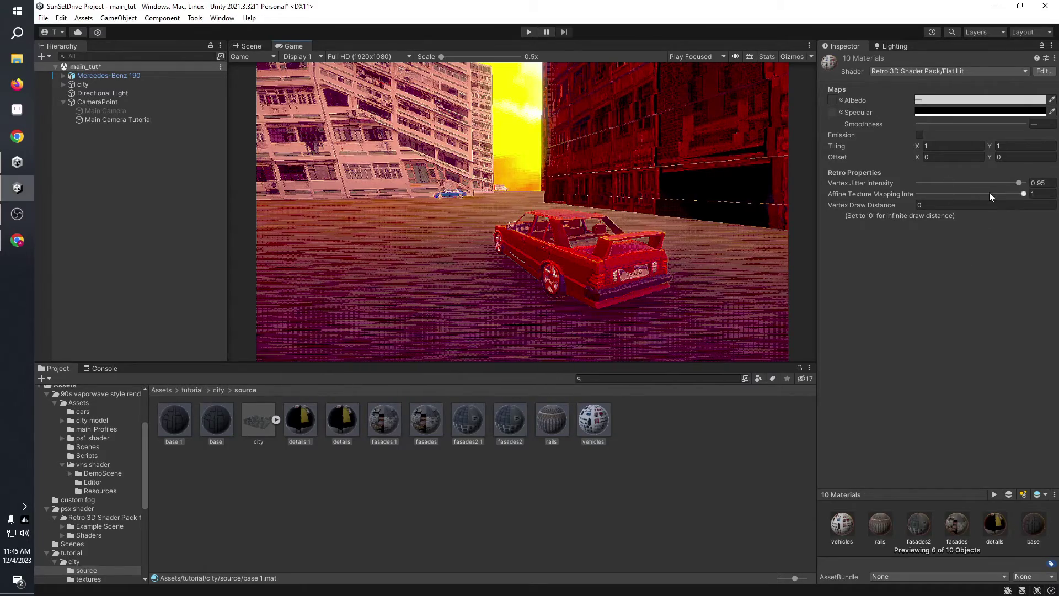
left_click_drag(1011, 183, 969, 203)
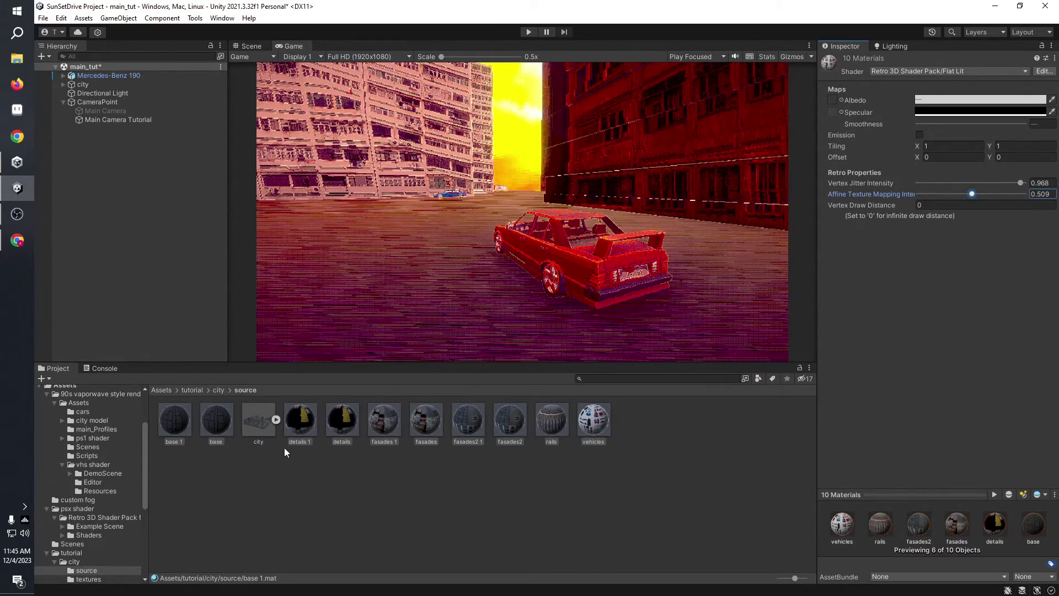
- Open the city model in Blender, select every object and enter Edit Mode
left_click(259, 419)
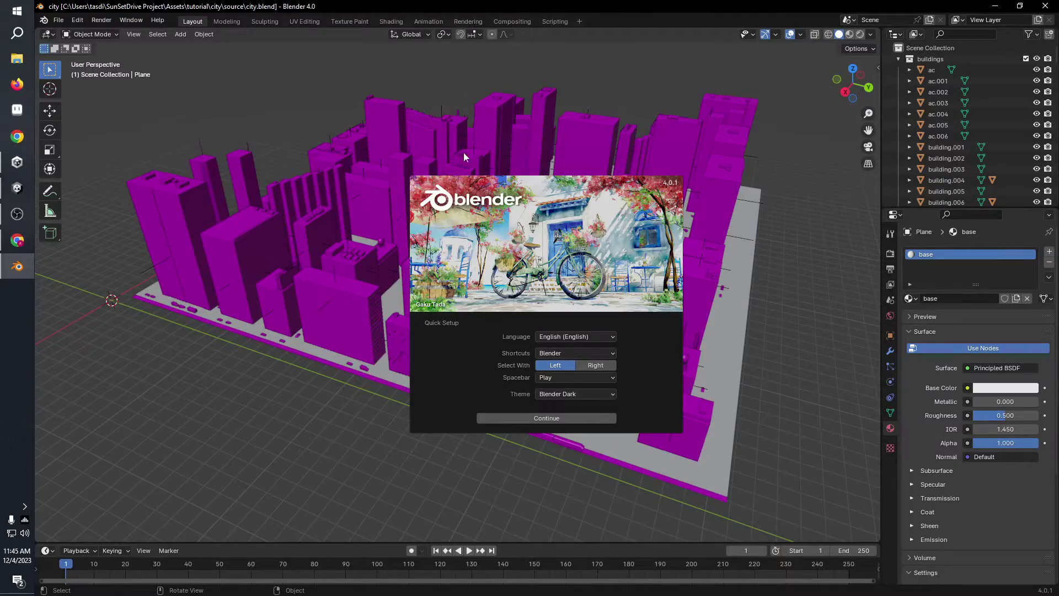
middle_click_drag(602, 96, 584, 159)
scroll(583, 159, "down", 6)
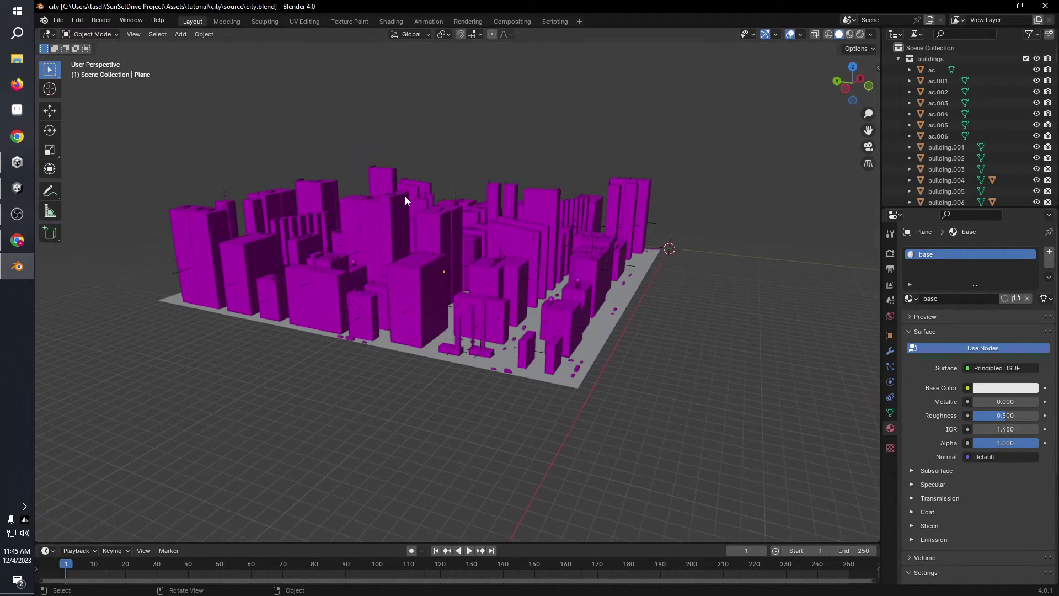
key("a")
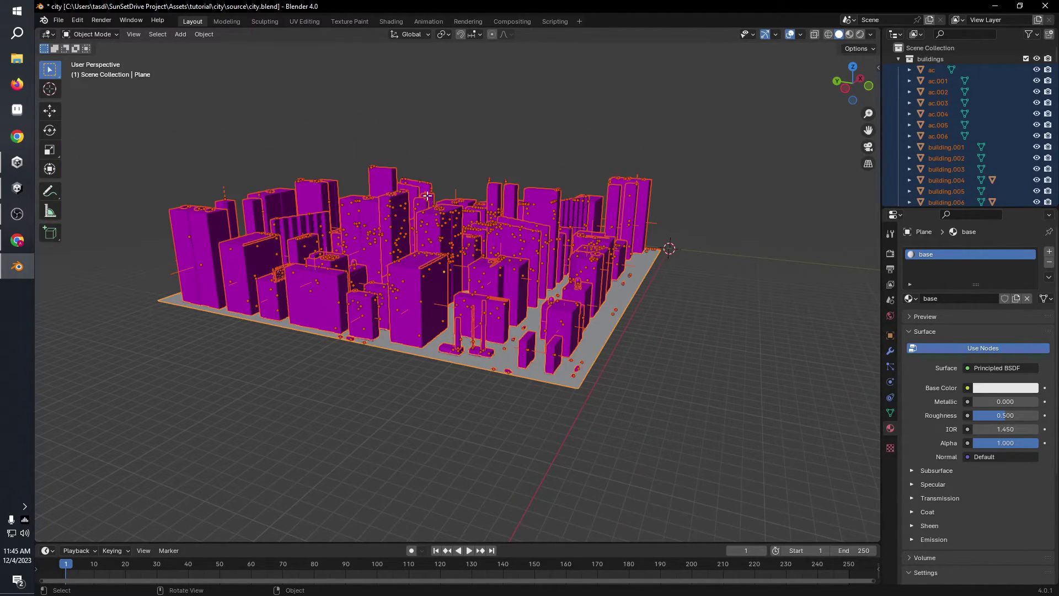
key("Tab")
- Select all of the city's geometry and subdivide its edges twice with one cut each
scroll(428, 195, "up", 5)
scroll(428, 252, "down", 3)
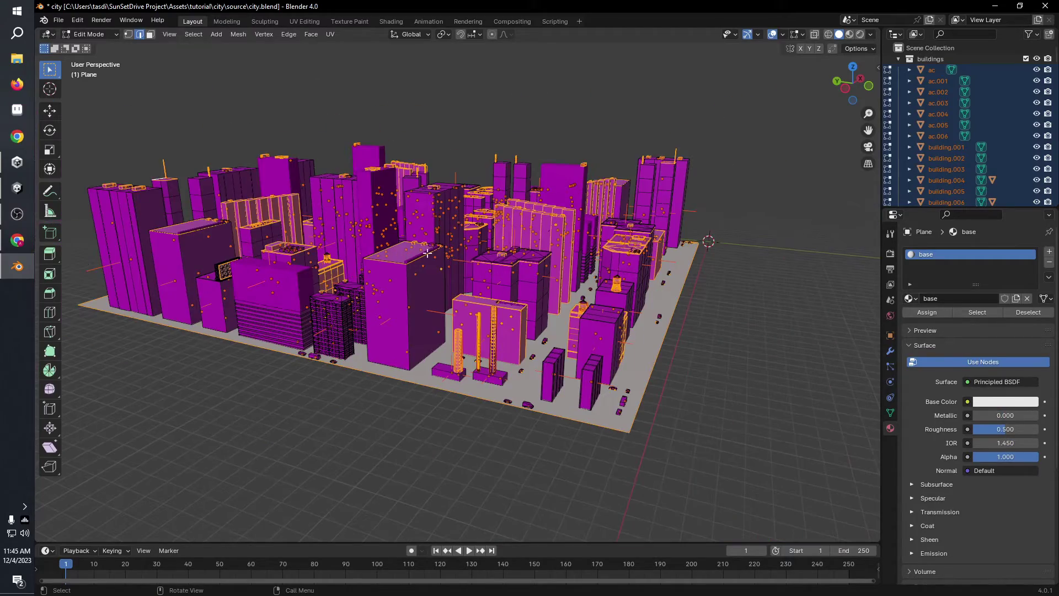
scroll(393, 259, "up", 6)
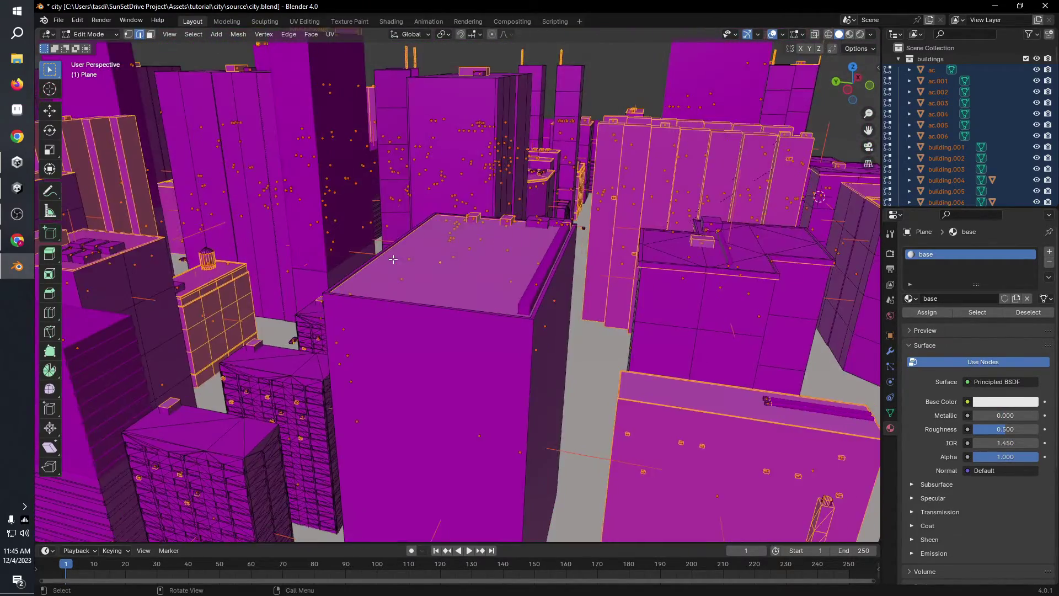
scroll(393, 258, "down", 8)
scroll(403, 270, "up", 8)
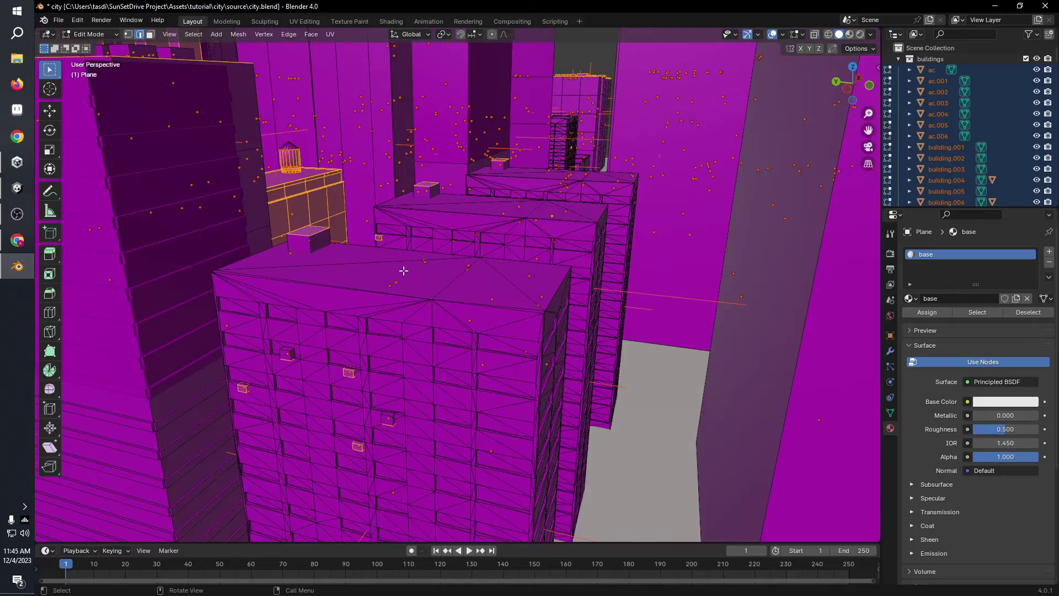
scroll(403, 271, "down", 8)
scroll(459, 256, "up", 4)
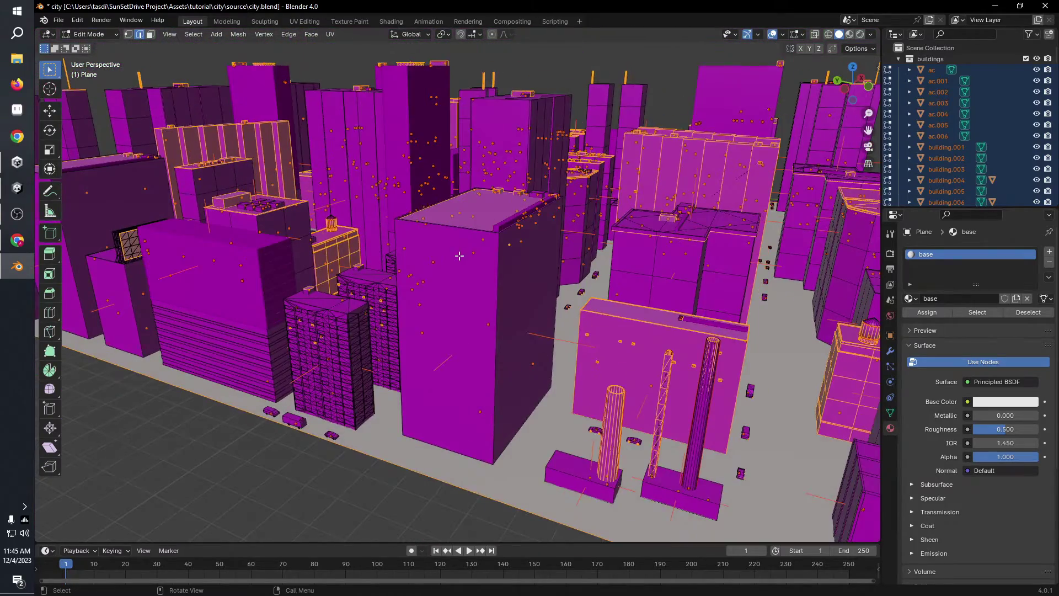
scroll(459, 256, "down", 5)
key("a")
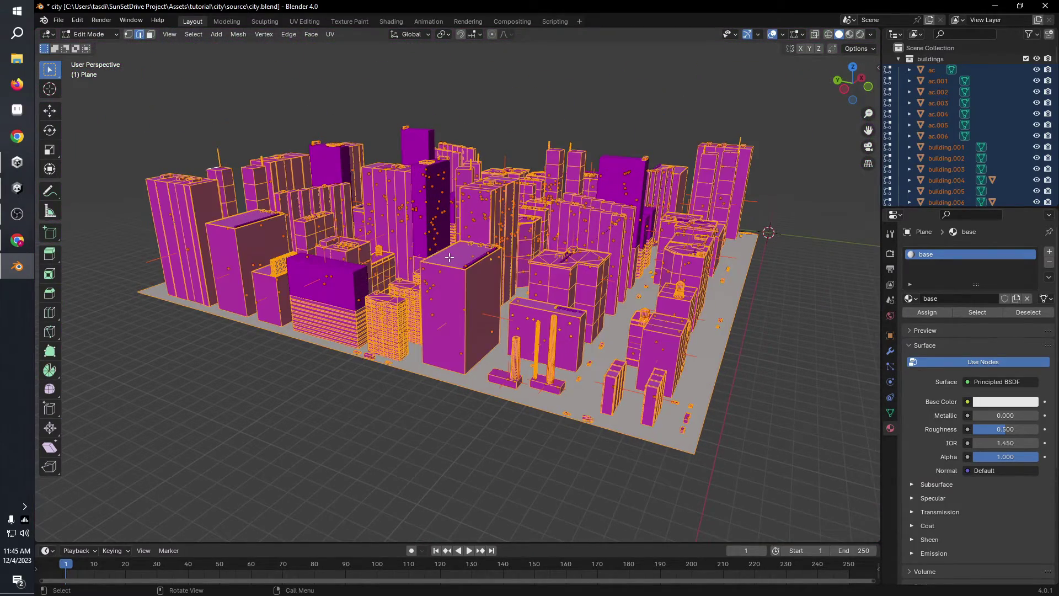
key("ctrl+e")
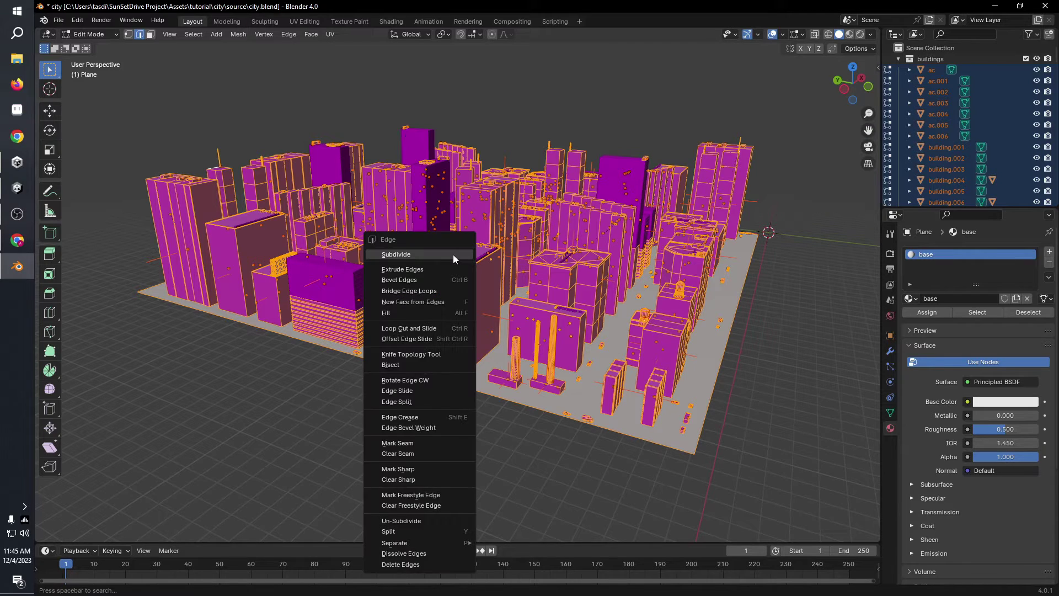
left_click(446, 253)
key("ctrl+e")
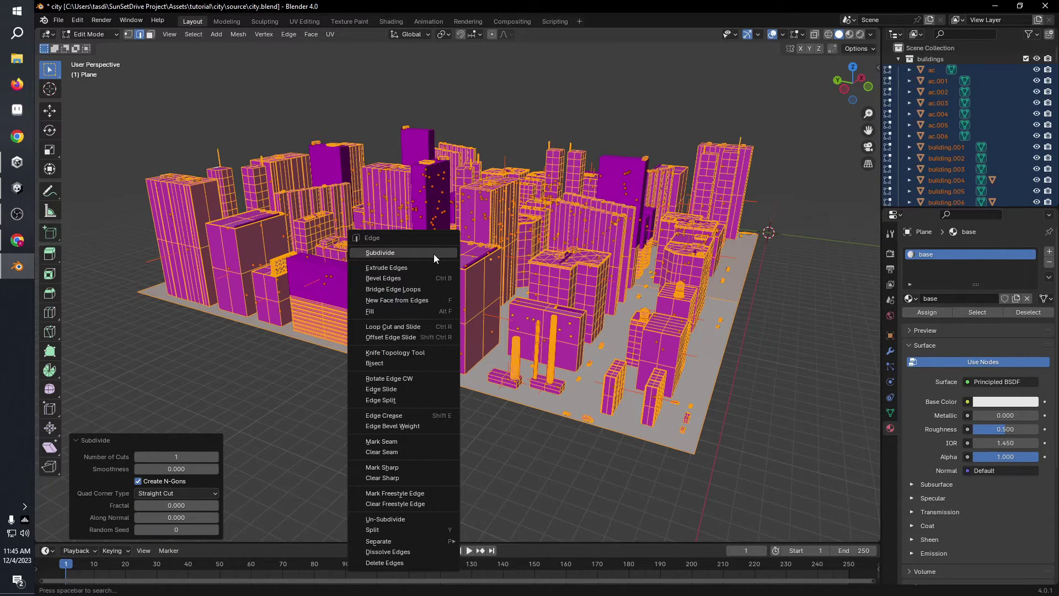
key("Escape")
- Examine the subdivided city mesh, then check Building5.003 on its own in Edit Mode
scroll(331, 273, "up", 10)
scroll(331, 270, "down", 12)
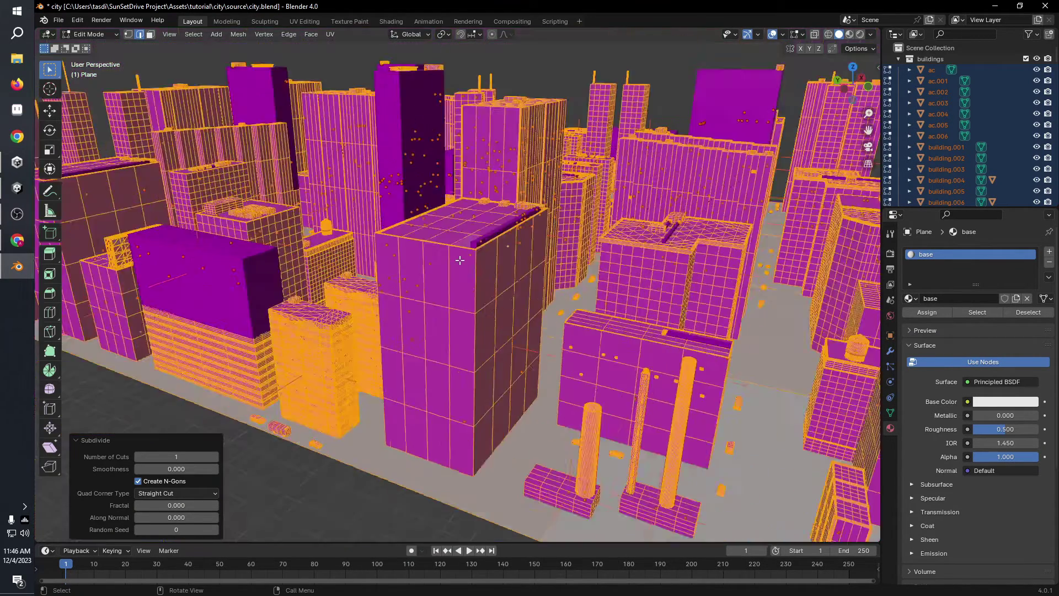
scroll(507, 265, "up", 10)
key("Tab")
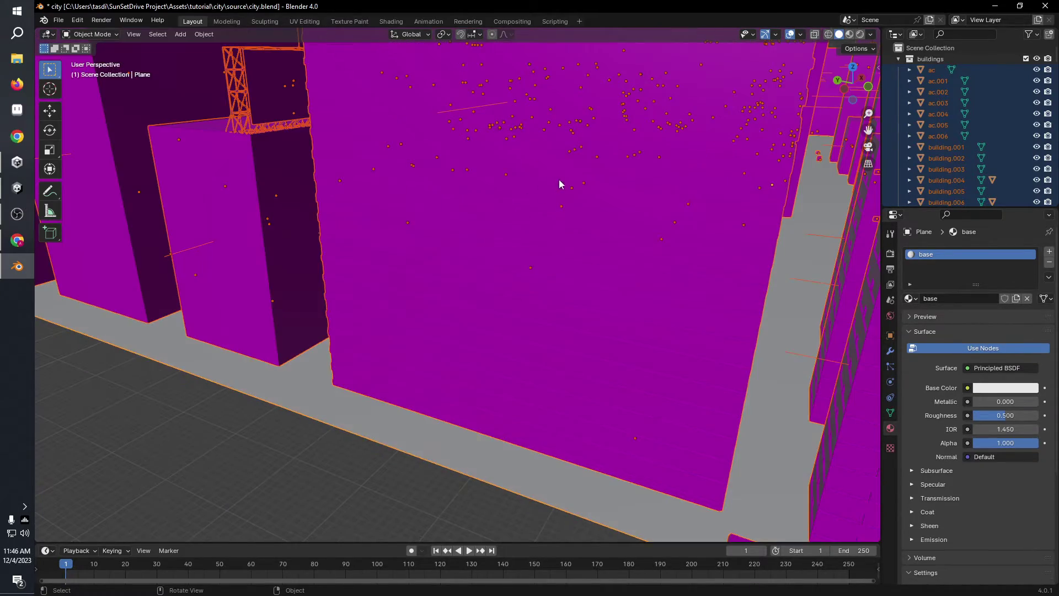
left_click(560, 180)
key("Tab")
middle_click_drag(560, 180, 579, 191)
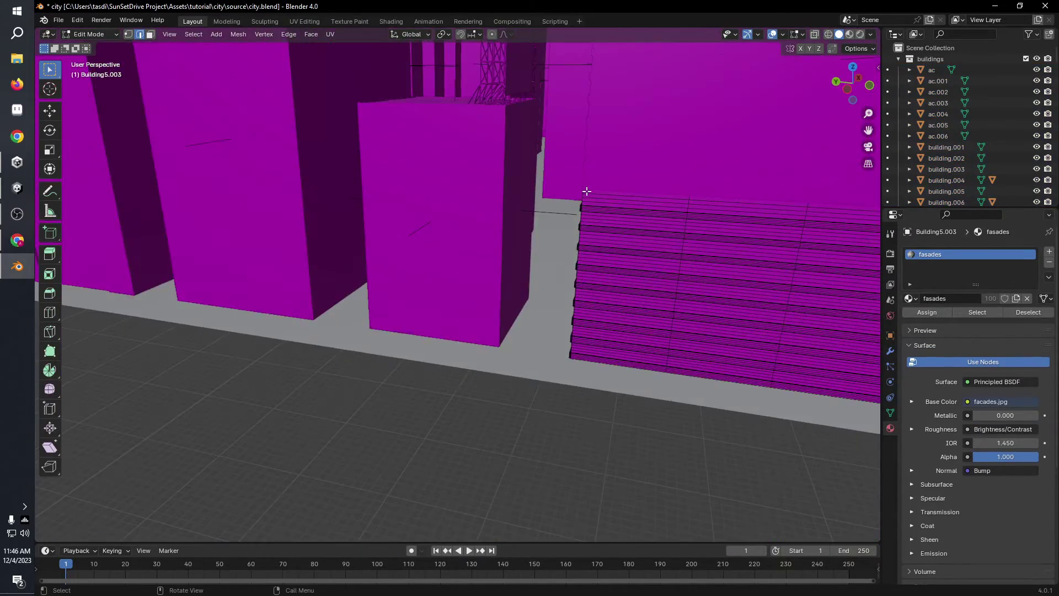
scroll(574, 199, "down", 5)
key("Tab")
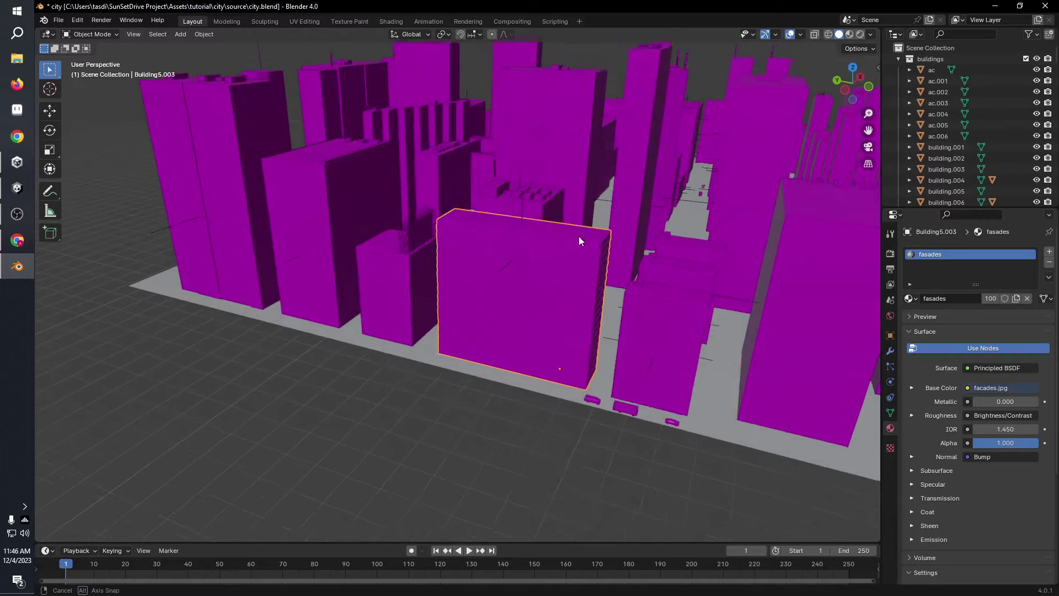
key("Tab")
scroll(574, 249, "up", 5)
scroll(574, 250, "up", 4)
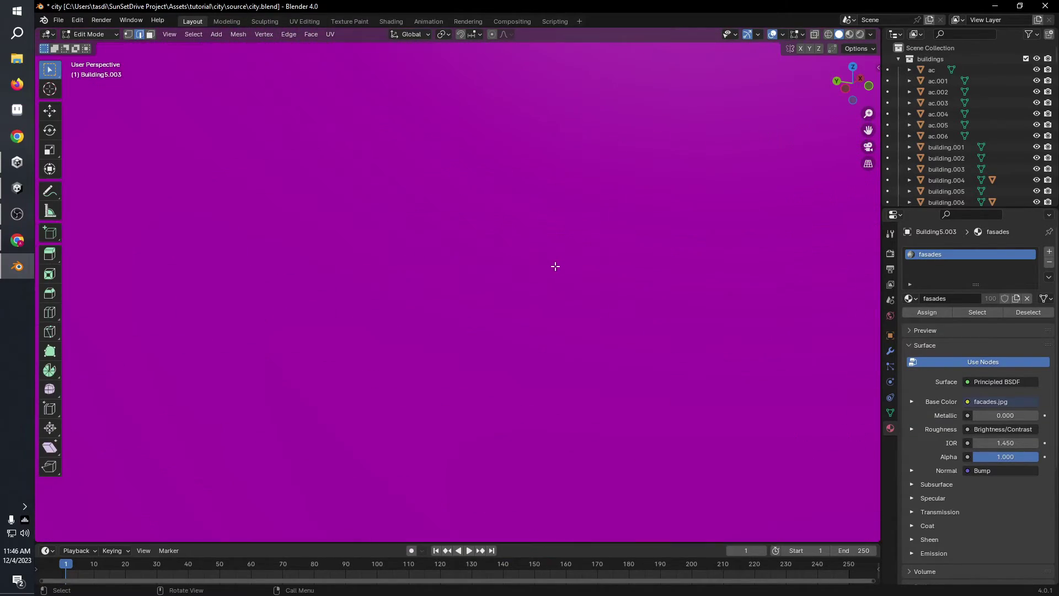
scroll(556, 264, "down", 5)
scroll(539, 286, "up", 3)
scroll(540, 287, "down", 5)
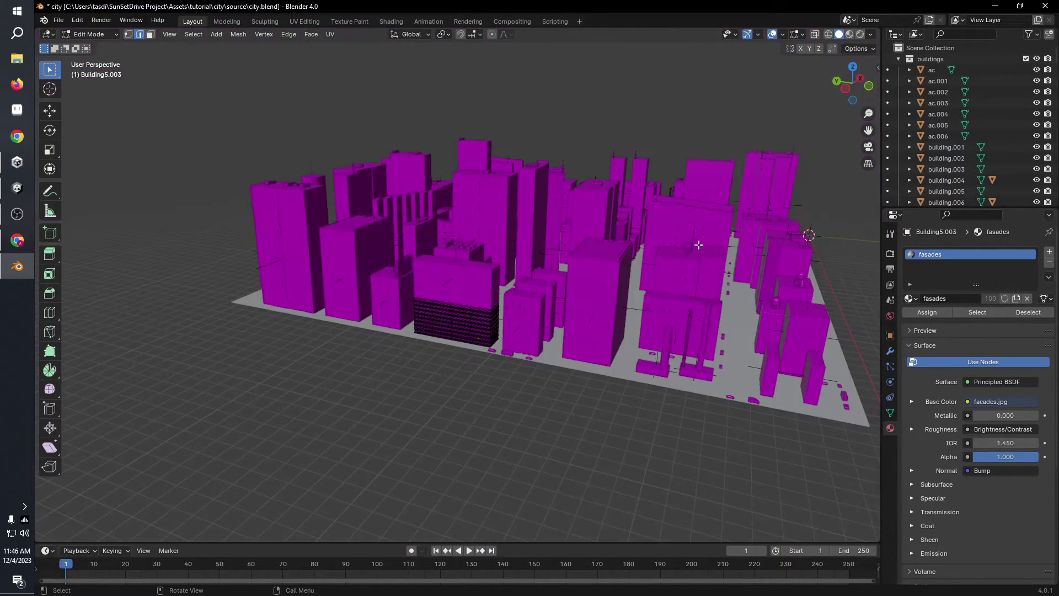
- Select all city objects again and examine the mesh density of the buildings and ground from above in Edit Mode
scroll(701, 243, "up", 2)
key("Tab")
middle_click_drag(716, 161, 530, 248)
key("Tab")
scroll(515, 252, "up", 3)
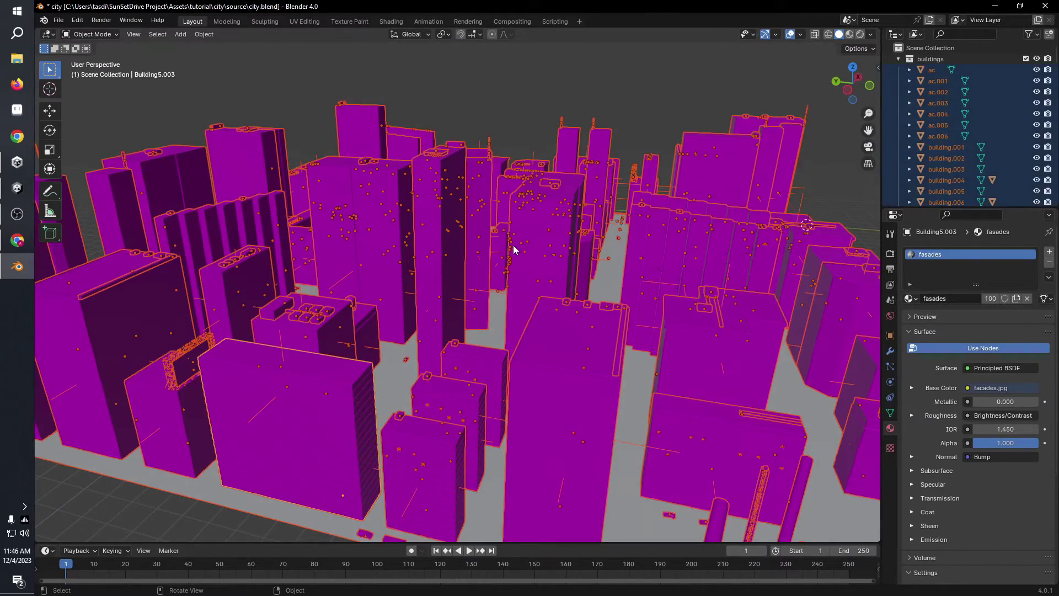
key("Tab")
middle_click_drag(512, 313, 529, 326)
scroll(535, 330, "up", 4)
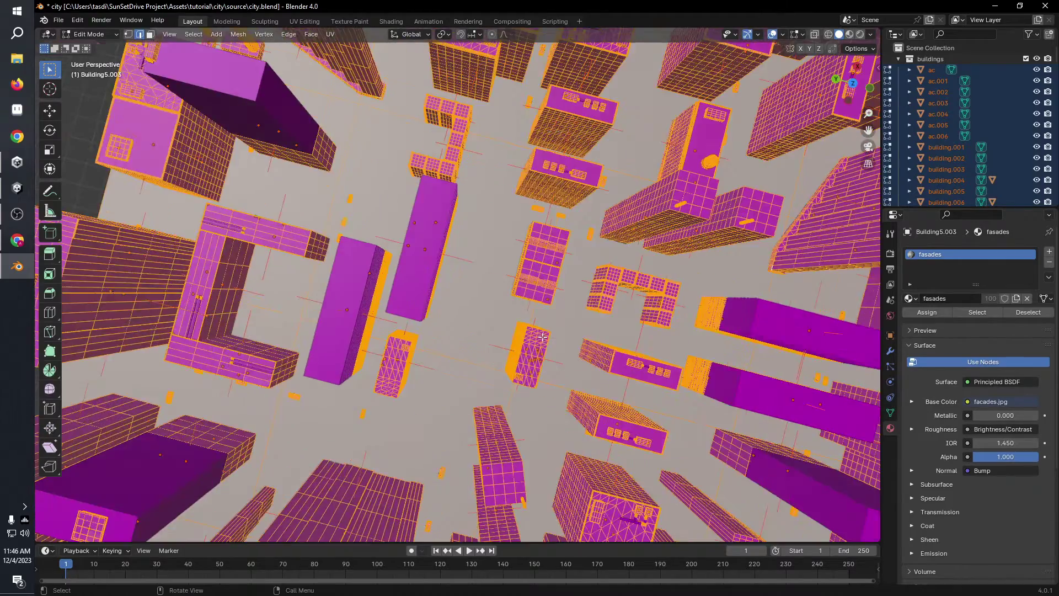
- Select only the city's ground plane and subdivide it repeatedly with one cut each
key("Tab")
left_click(485, 299)
scroll(486, 302, "down", 4)
scroll(486, 286, "up", 3)
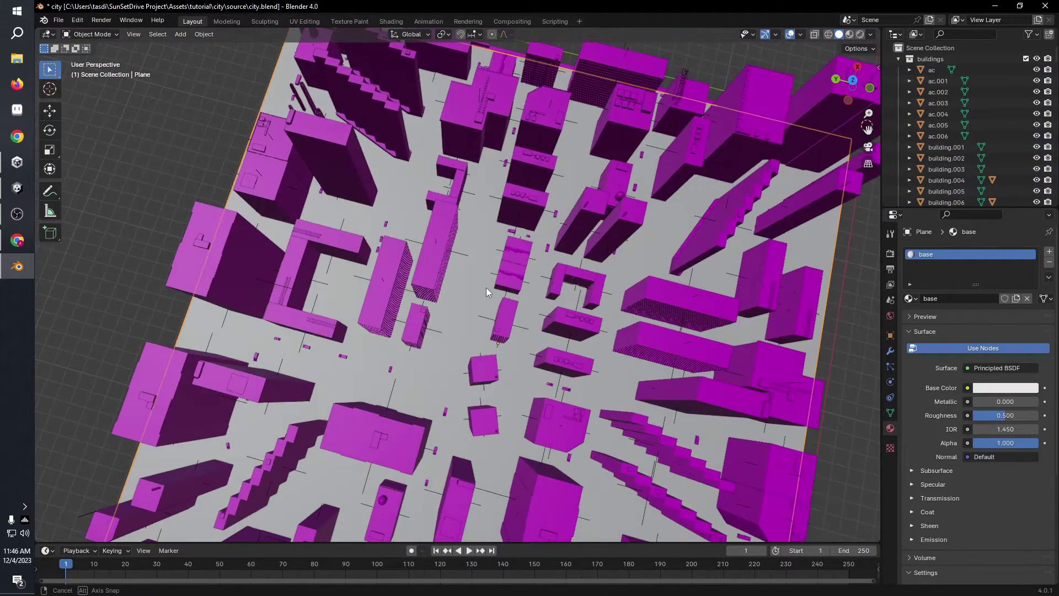
key("Tab")
key("ctrl+e")
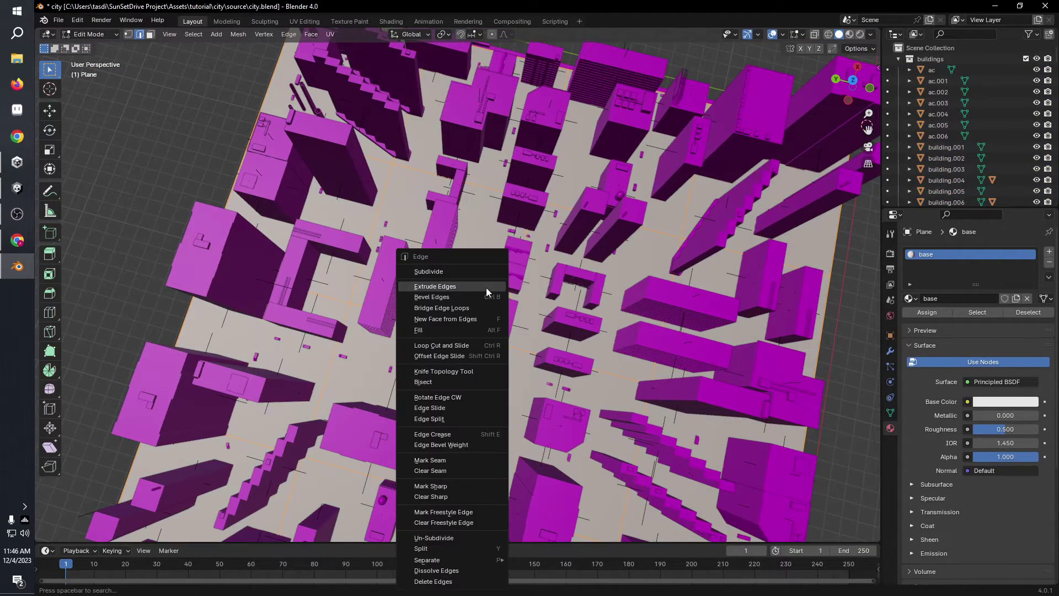
key("ctrl+e")
left_click(436, 277)
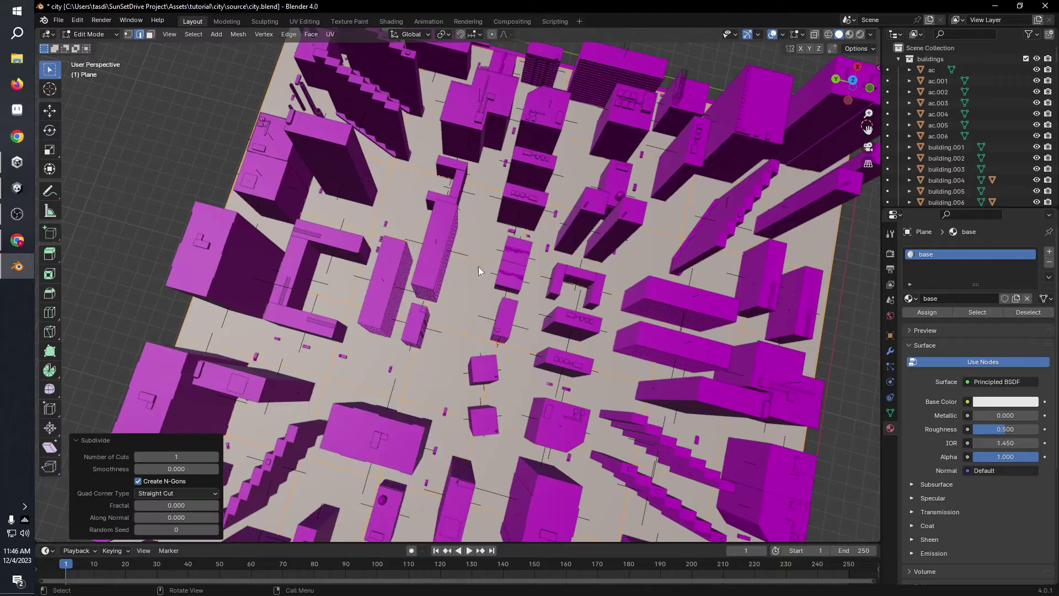
key("ctrl+e")
key("ctrl+e")
left_click(477, 266)
- Save the subdivided city.blend file and switch back to Unity
scroll(548, 291, "down", 1)
middle_click_drag(547, 291, 472, 322)
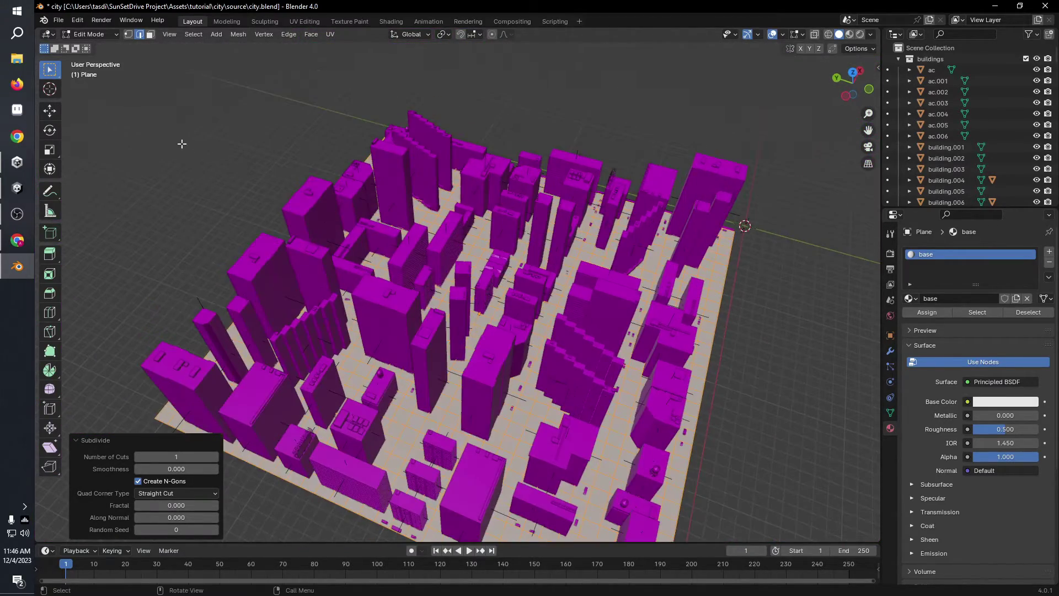
left_click(66, 21)
left_click(70, 94)
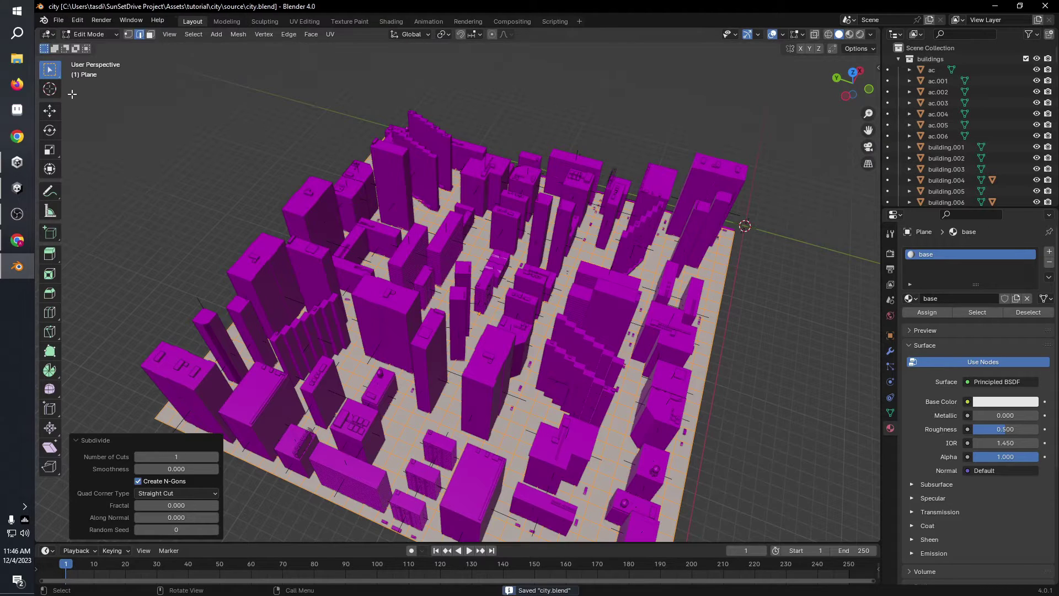
left_click(18, 242)
left_click(17, 166)
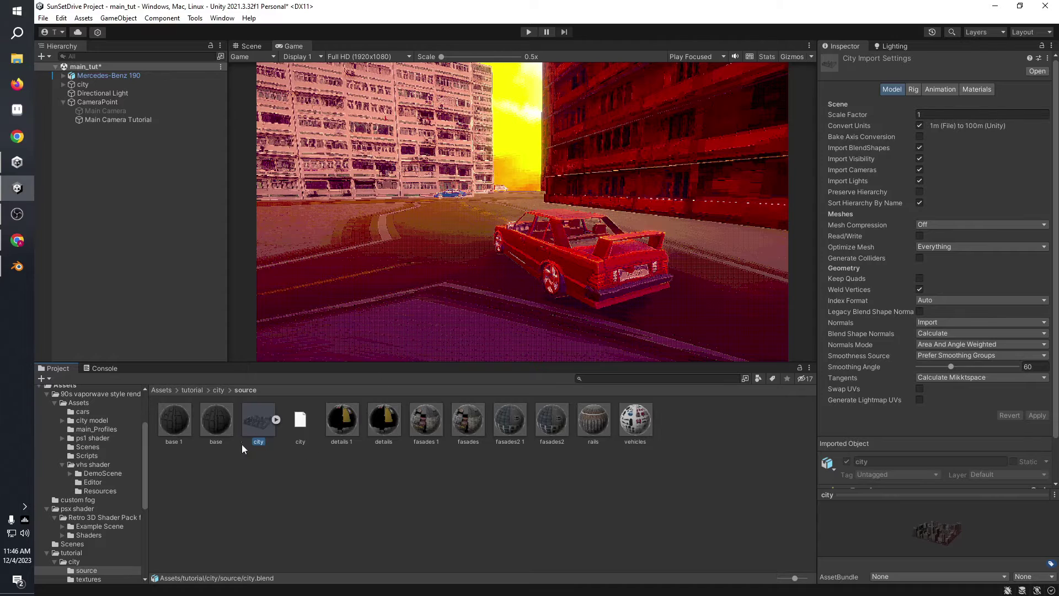
- Check the reimported city in both the Scene and Game views
left_click(600, 205)
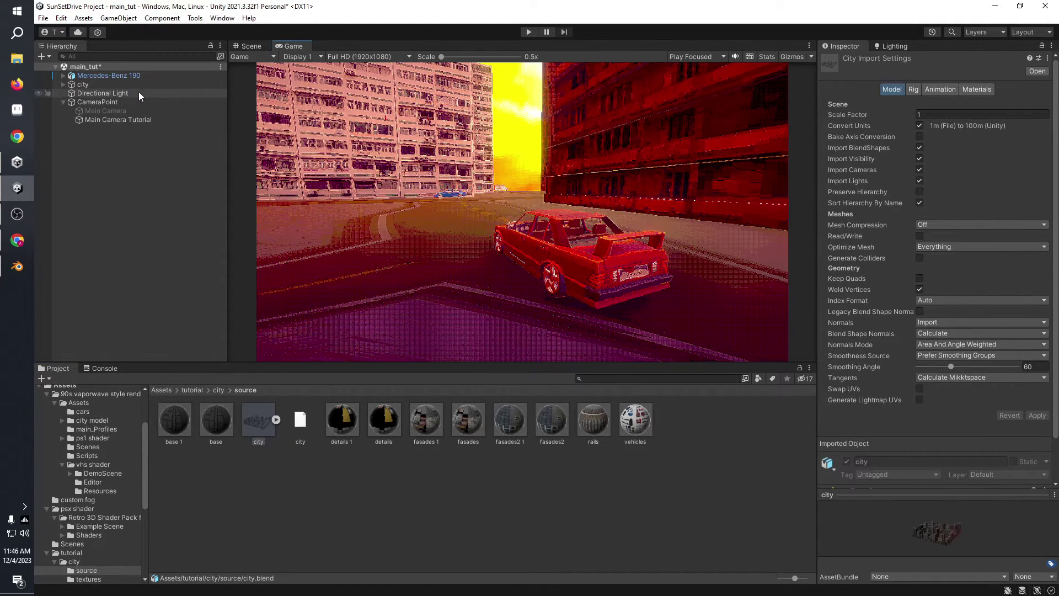
left_click(112, 85)
left_click(248, 46)
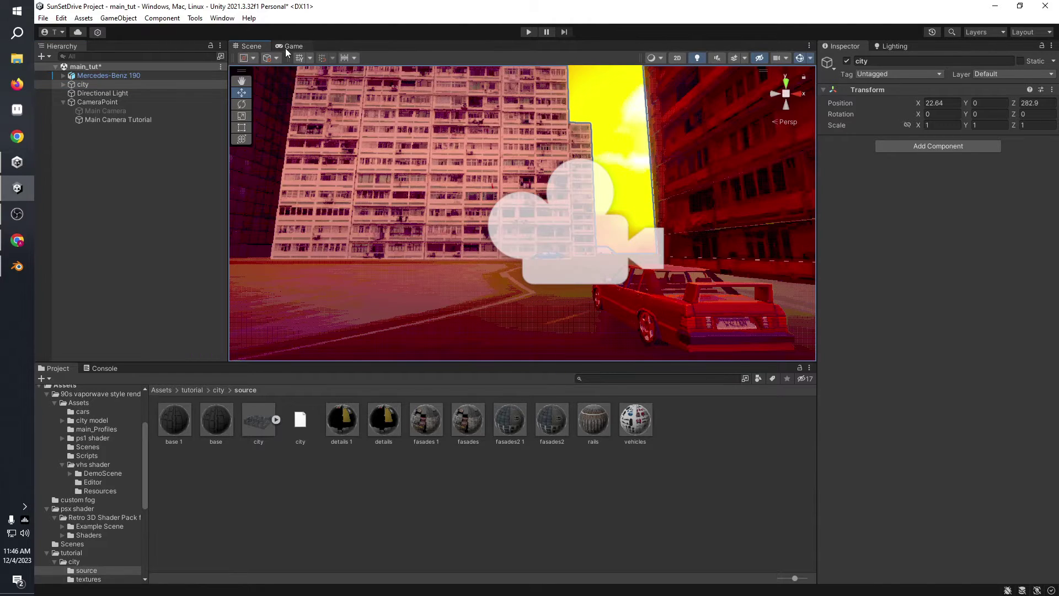
left_click(288, 46)
- Select all ten city materials and set Affine Texture Mapping Intensity to about 0.06
left_click(185, 432)
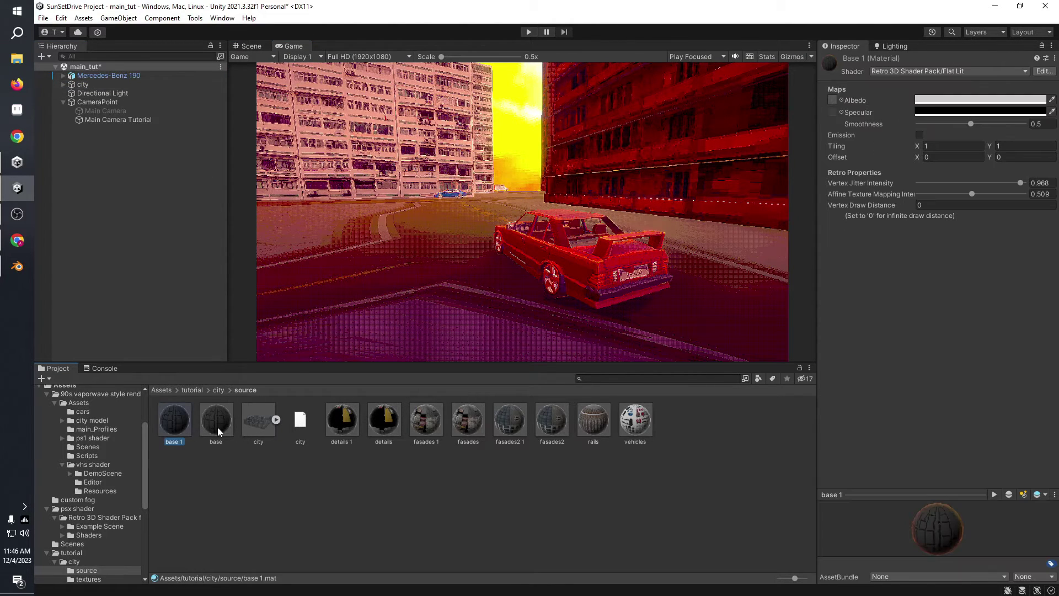
left_click(216, 423, "ctrl")
left_click(342, 424, "ctrl")
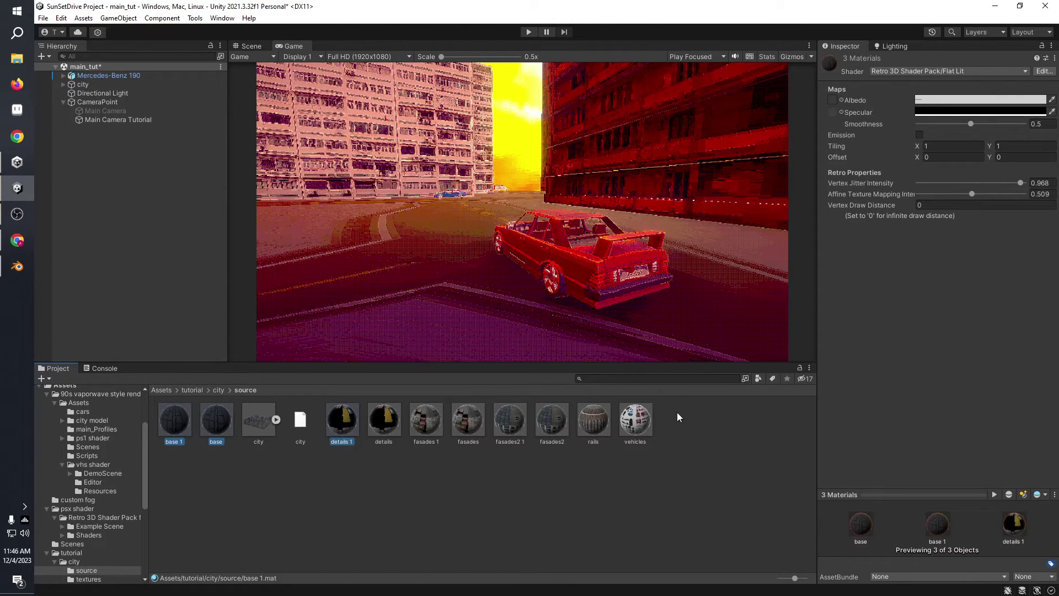
left_click(644, 422, "shift")
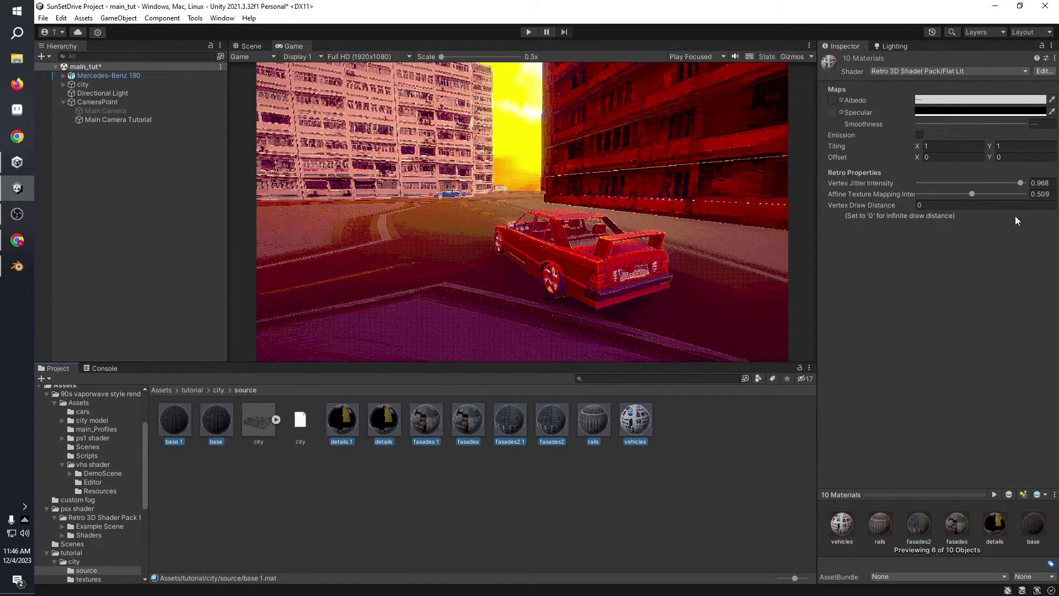
left_click_drag(973, 193, 926, 206)
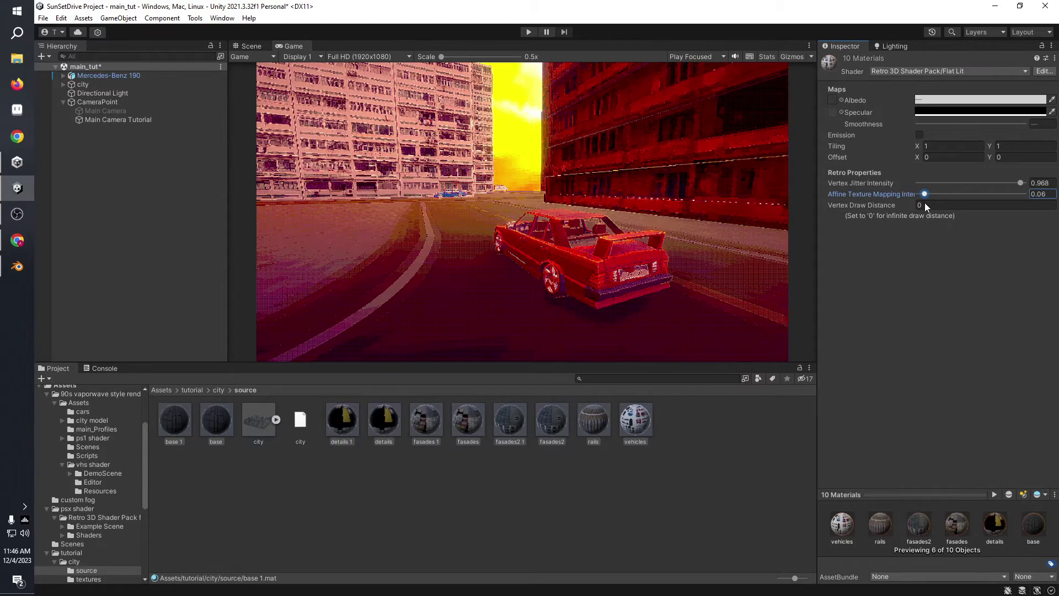
- Inspect the car in the Scene view beside a floating Game view, and dock the Game view back in place
left_click(251, 46)
mouse_move(635, 276)
right_mouse_down()
mouse_move(653, 331)
mouse_move(535, 362)
mouse_move(574, 375)
mouse_move(634, 338)
mouse_move(617, 312)
mouse_move(674, 291)
mouse_move(775, 287)
mouse_move(650, 260)
mouse_move(620, 279)
mouse_move(754, 286)
mouse_move(634, 279)
right_mouse_up()
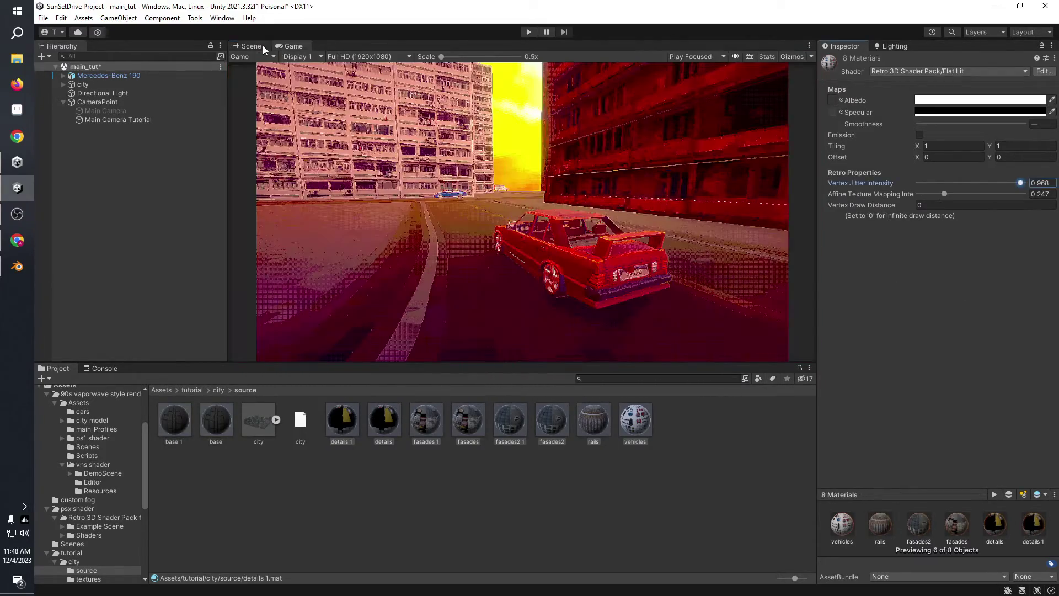
left_click(251, 46)
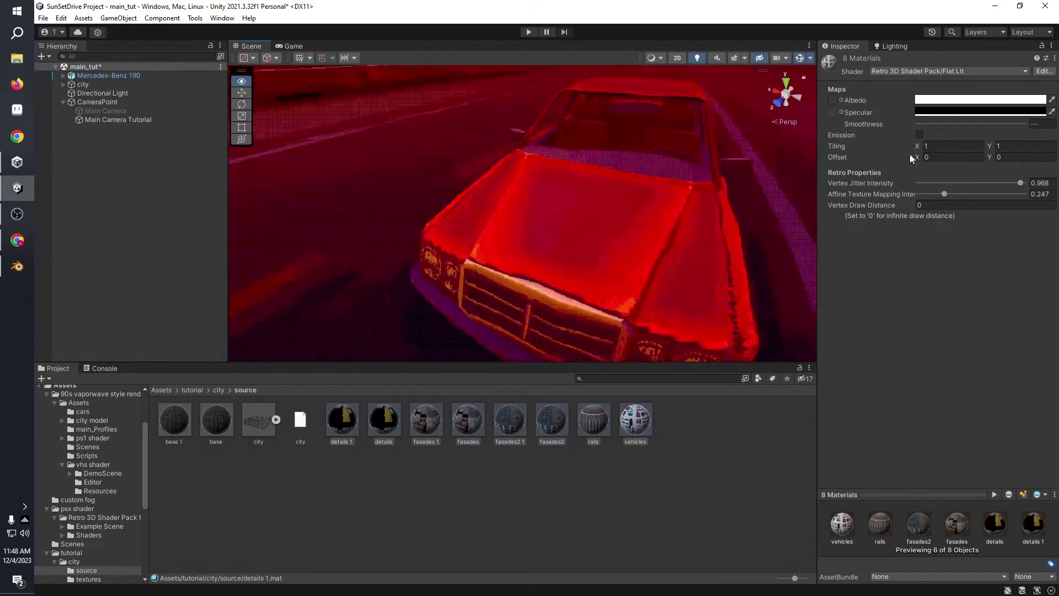
left_click_drag(294, 46, 56, 7)
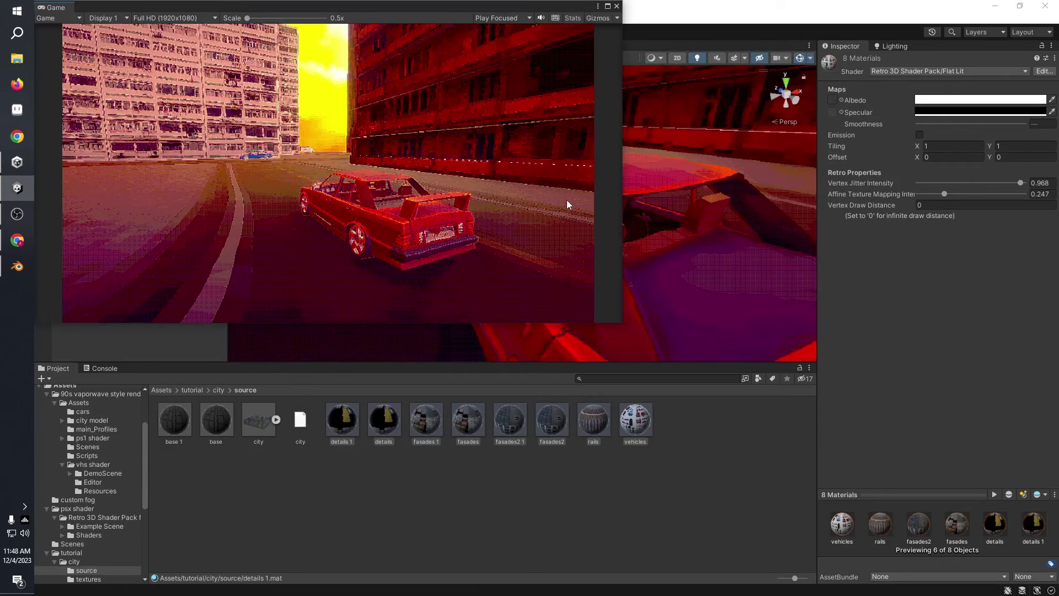
left_click_drag(486, 8, 697, 221)
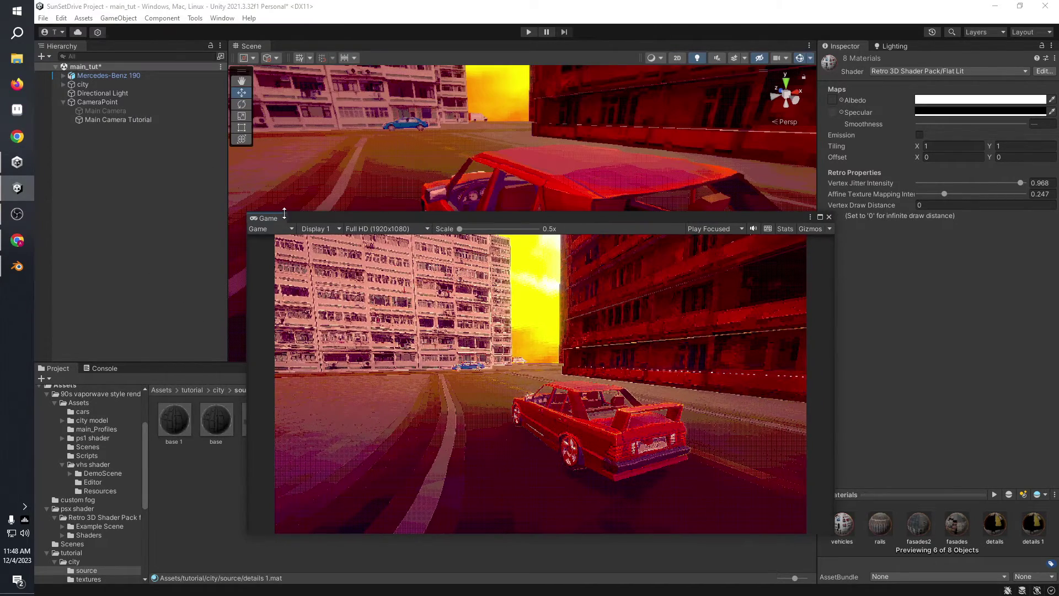
left_click_drag(270, 218, 619, 270)
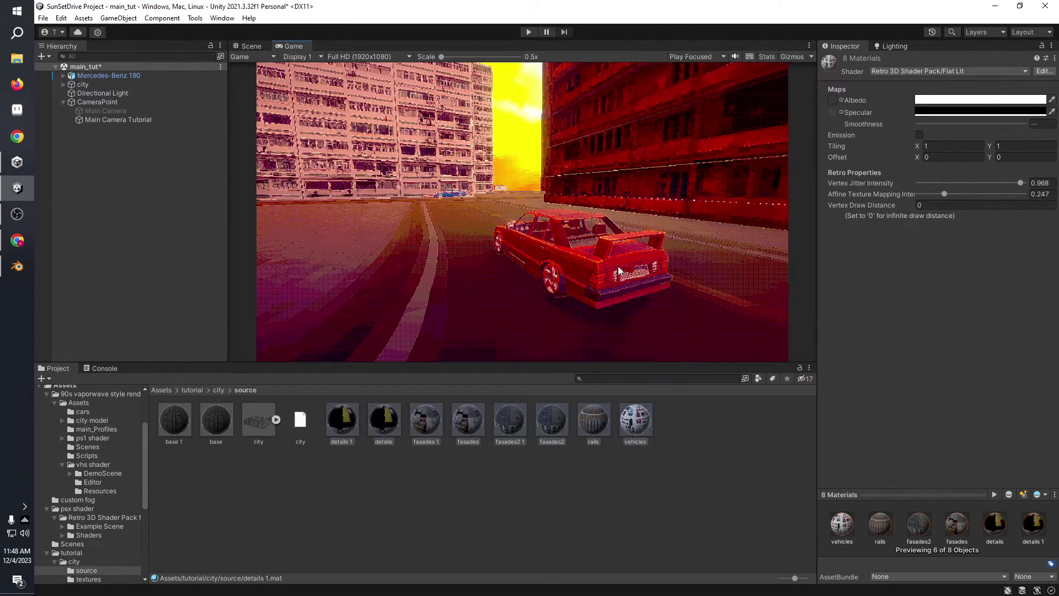
- Turn on the Grain override in Main Camera Tutorial's Post-process Volume and activate all of its settings
left_click(739, 518)
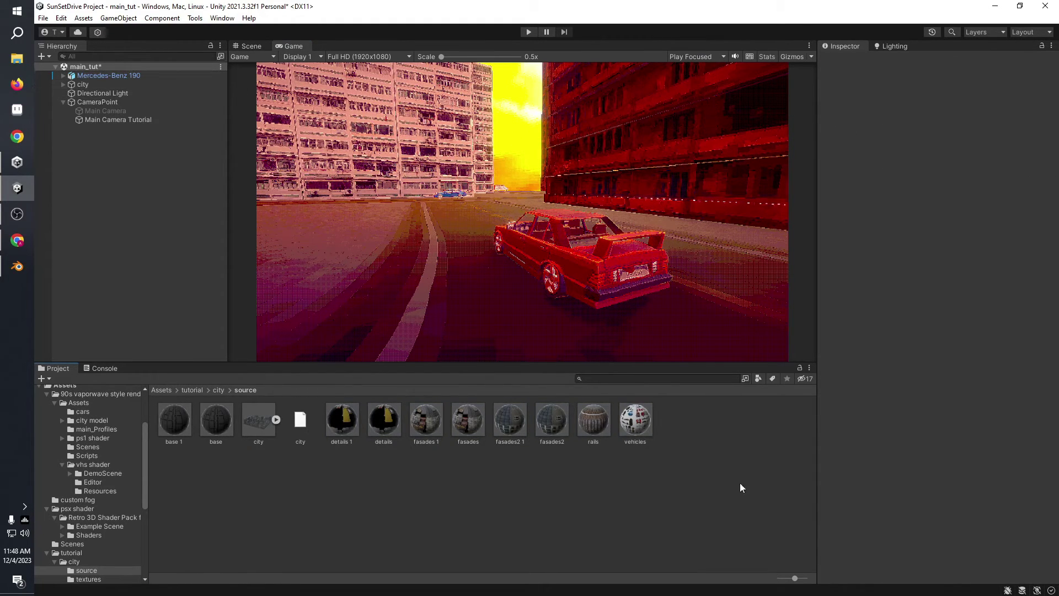
left_click(90, 103)
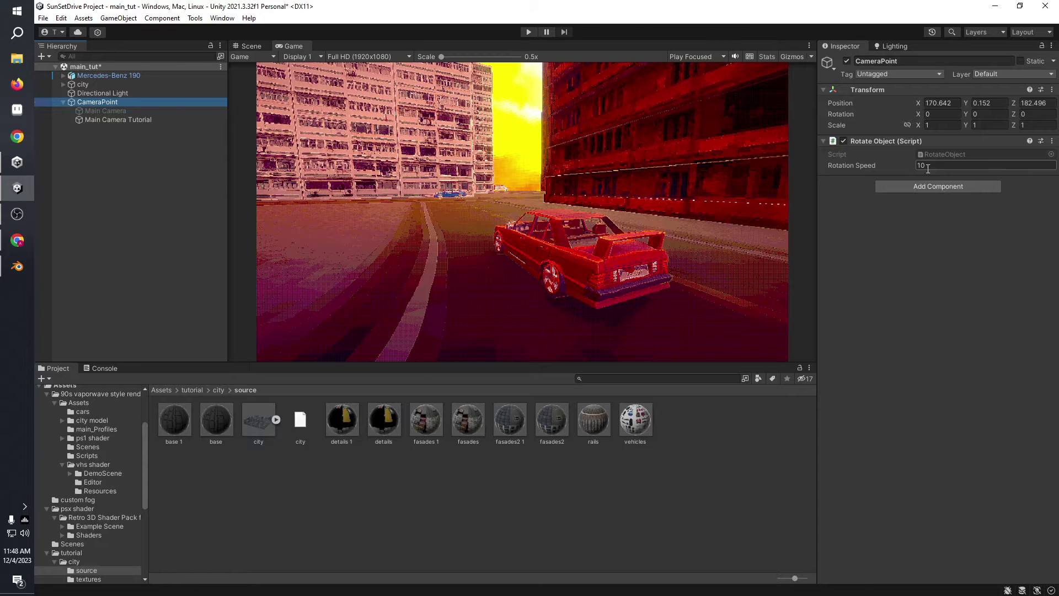
left_click(121, 120)
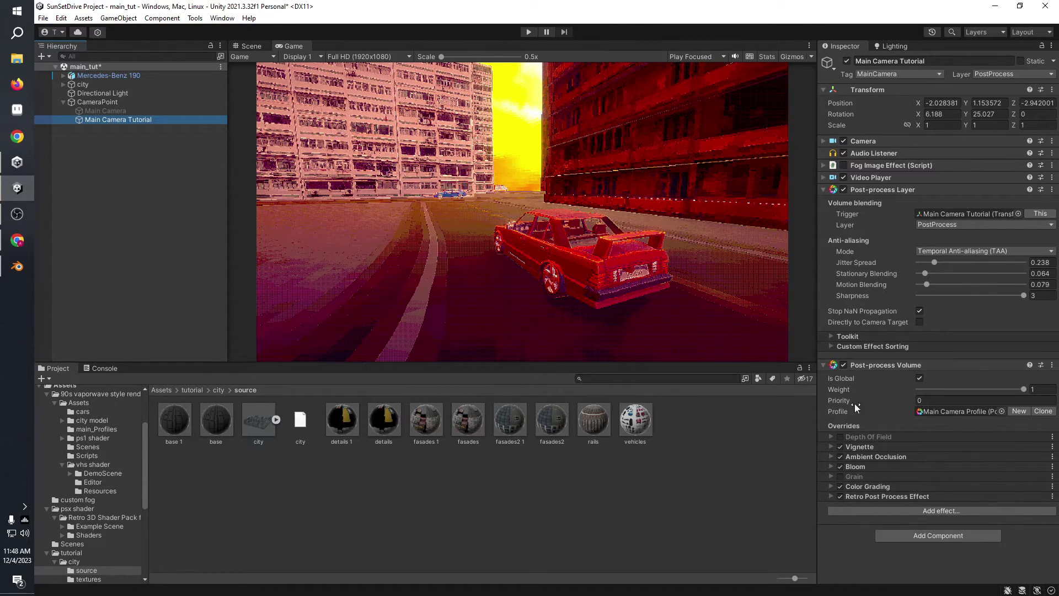
left_click(841, 476)
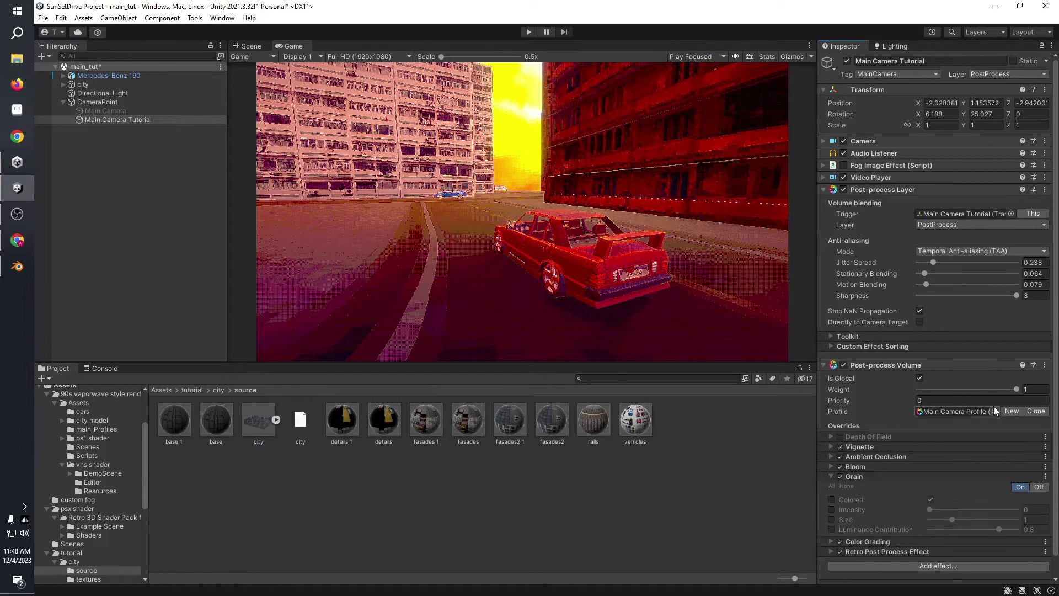
scroll(994, 406, "down", 1)
left_click(832, 466)
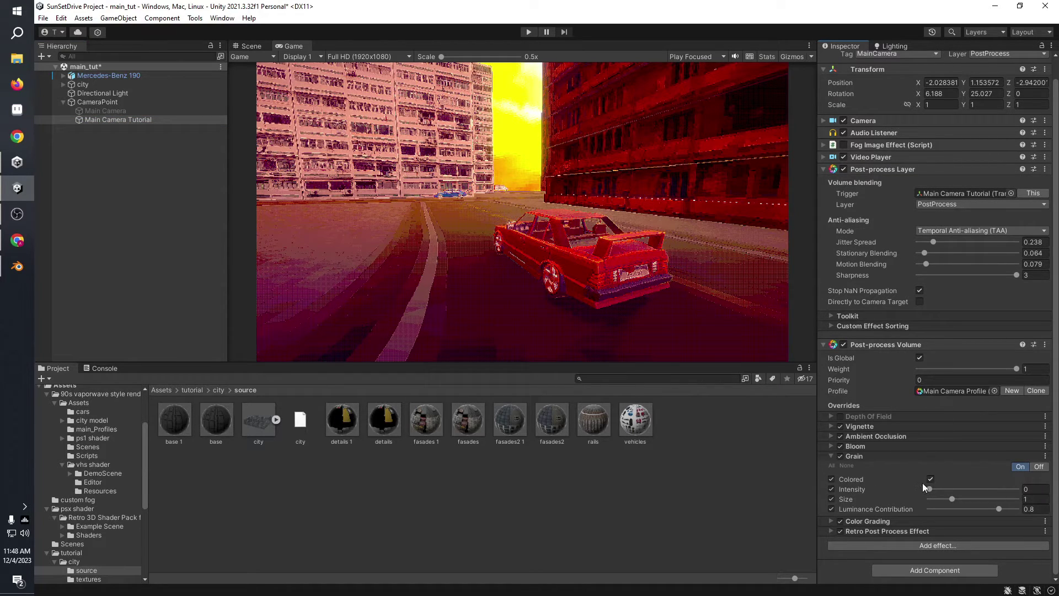
- Try out the grain sliders and set the Grain Intensity to about 0.407, with Size at 1
left_click_drag(930, 489, 973, 498)
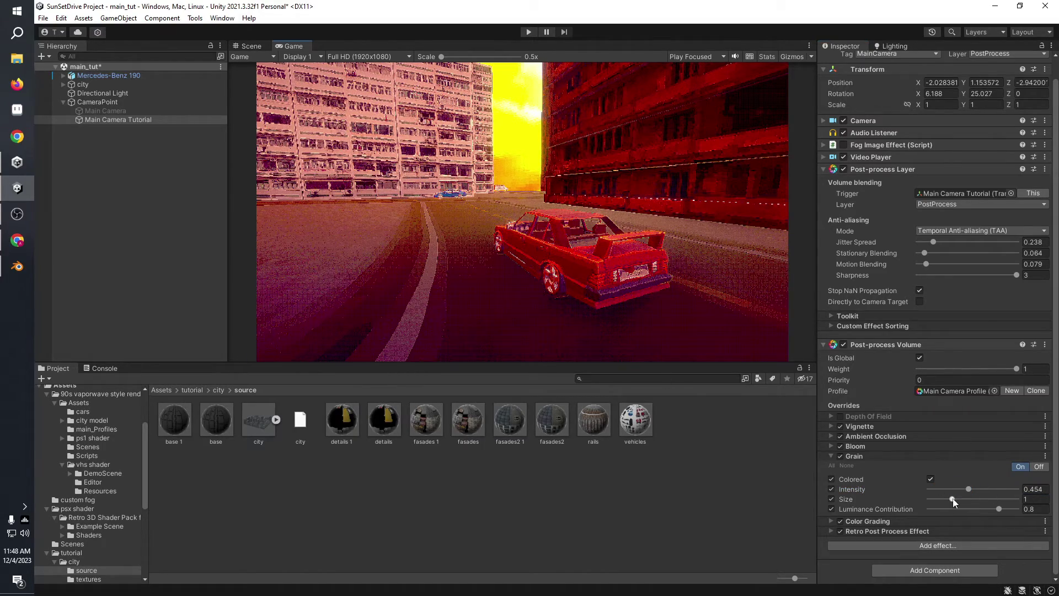
left_click_drag(968, 508, 1033, 514)
key("ctrl+z")
left_click_drag(968, 488, 1038, 495)
left_click_drag(1013, 490, 965, 490)
- Play the scene in the maximized Game view to check the grain, and stop playback
key("shift+space")
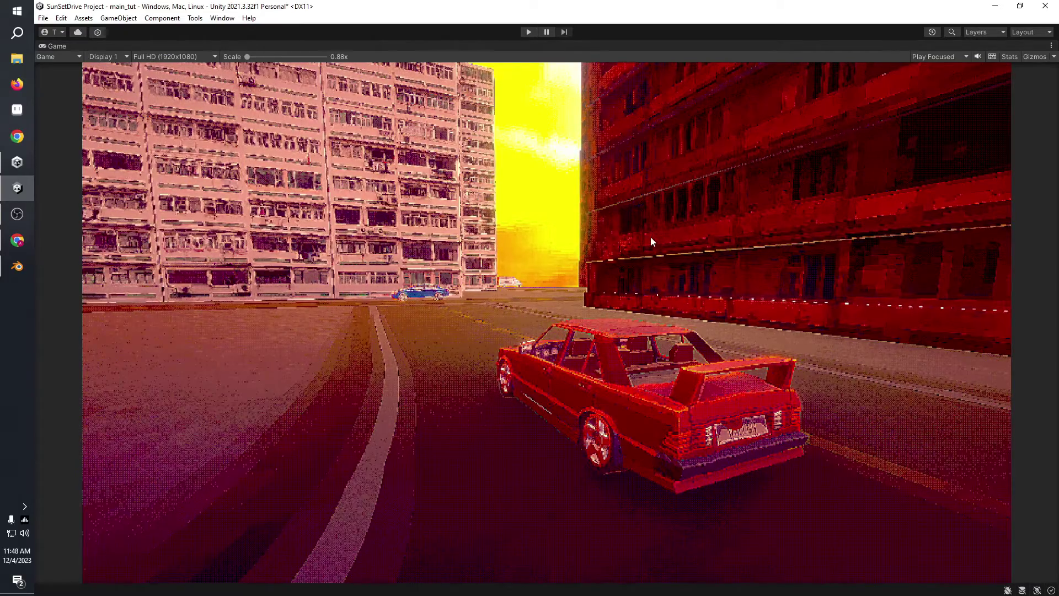
left_click(528, 31)
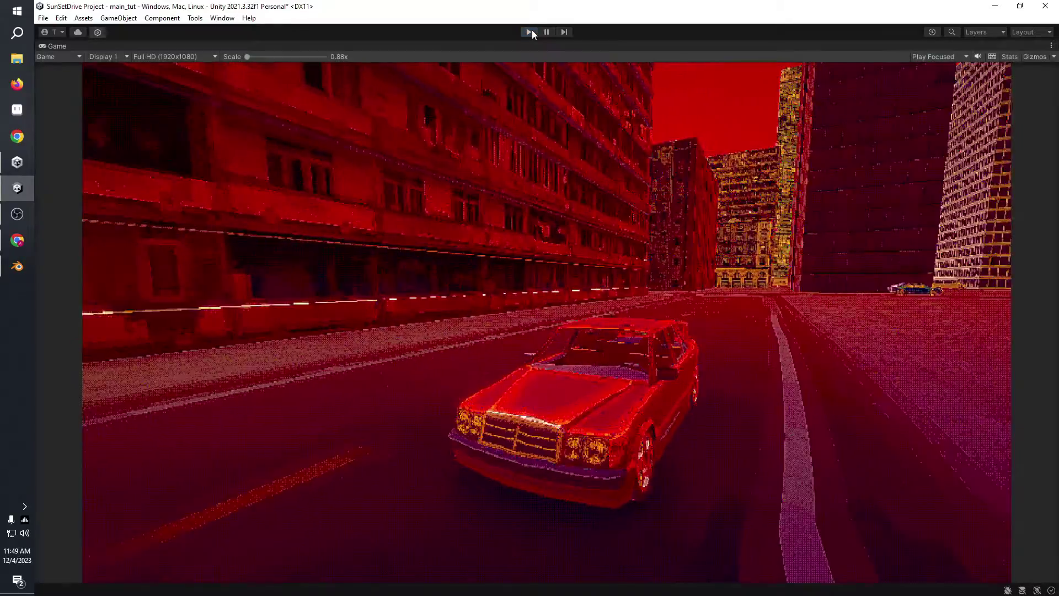
left_click(530, 32)
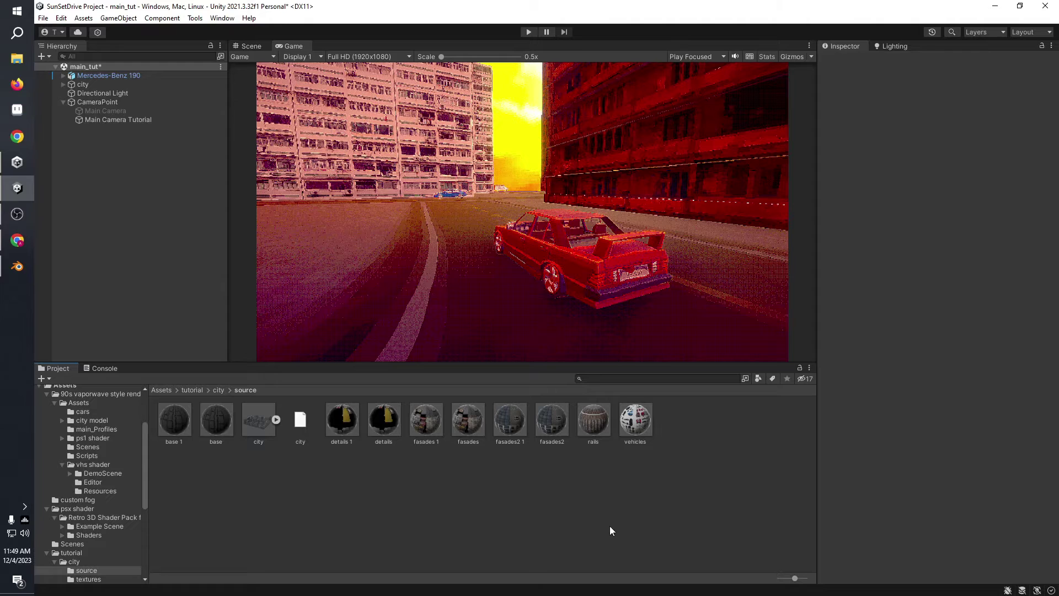
- Go back up from the city source folder to the top-level Assets folder
key("BackSpace")
key("BackSpace")
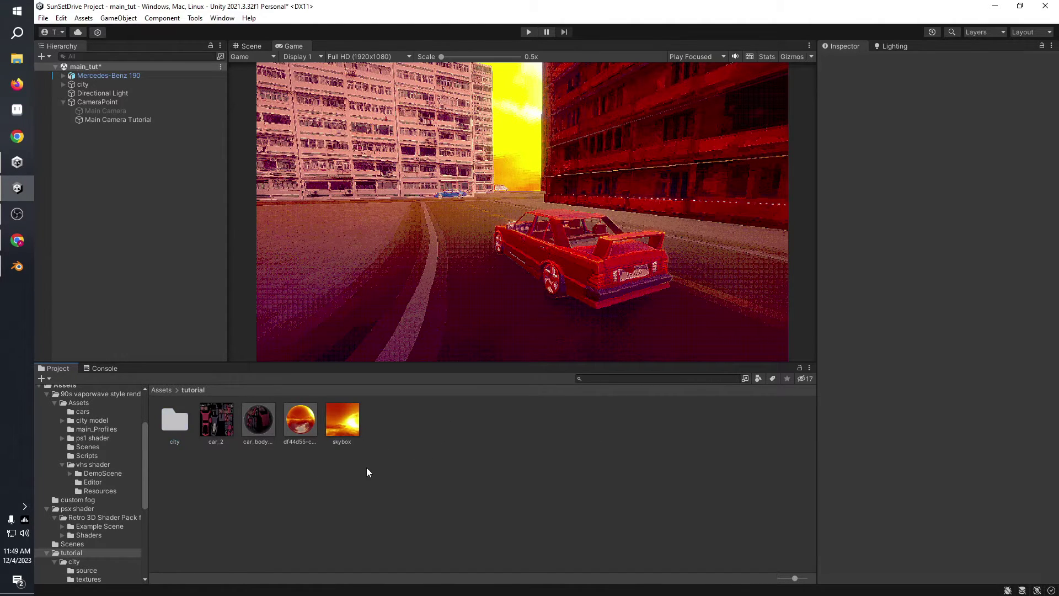
key("BackSpace")
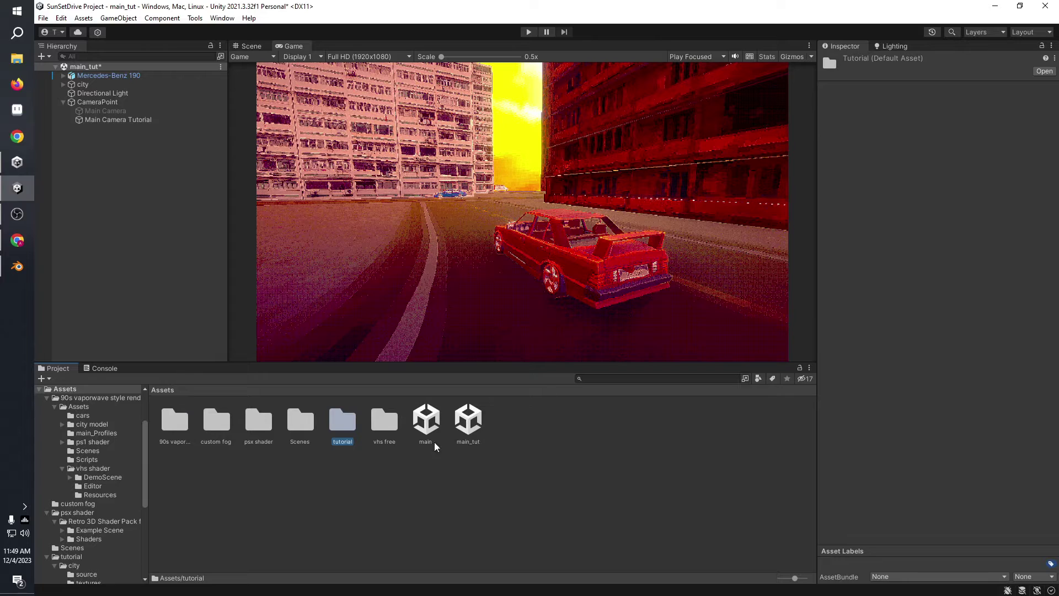
- Enable the Fog Image Effect script on Main Camera Tutorial, expand its settings and compare the view with fog on and off
left_click(63, 102)
left_click(63, 103)
left_click(118, 120)
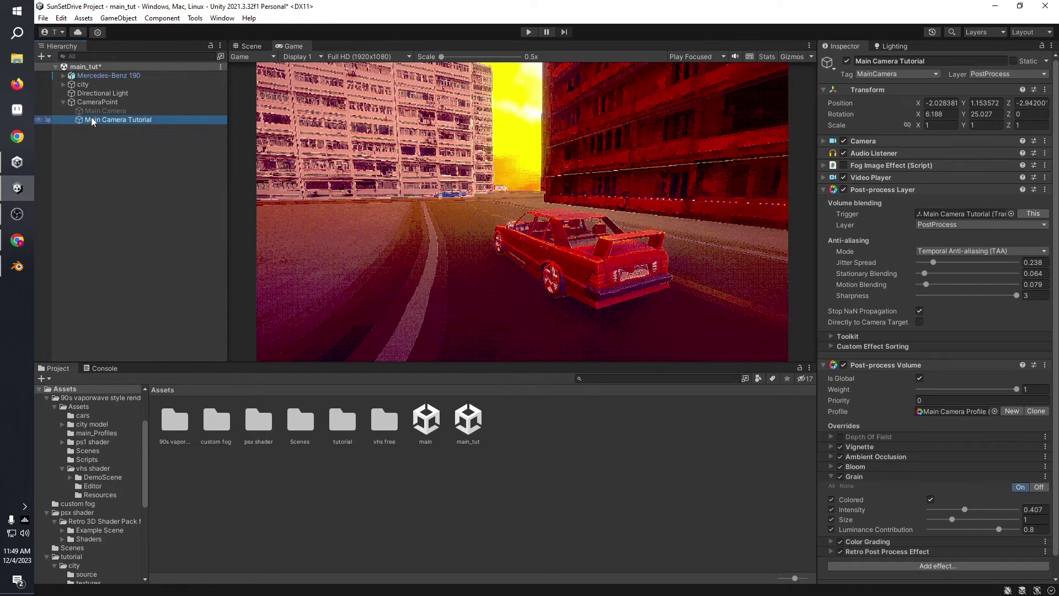
left_click(843, 166)
left_click(862, 168)
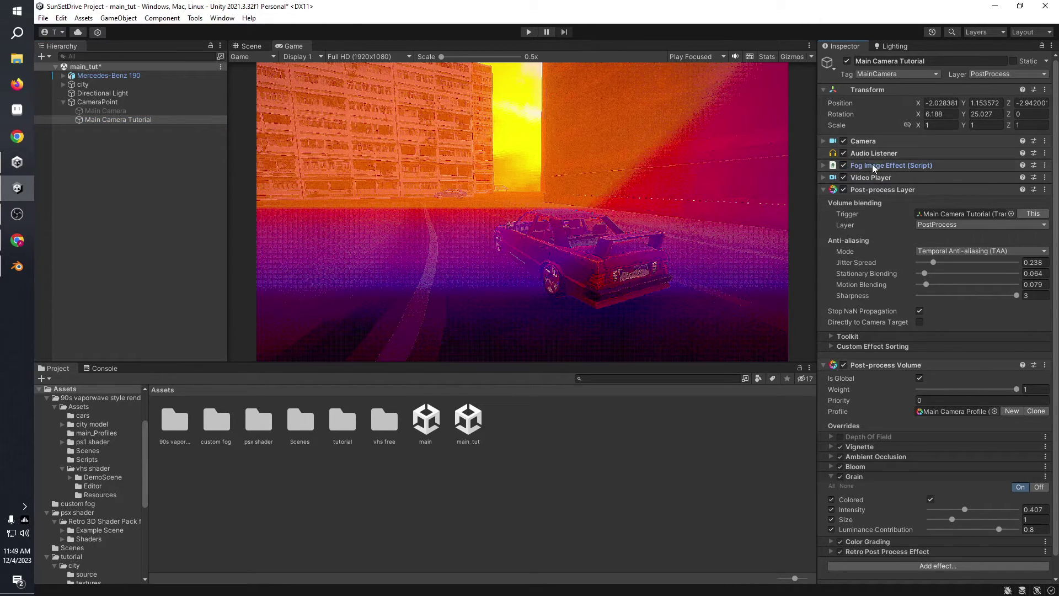
left_click(843, 166)
left_click(843, 166)
left_click(843, 166)
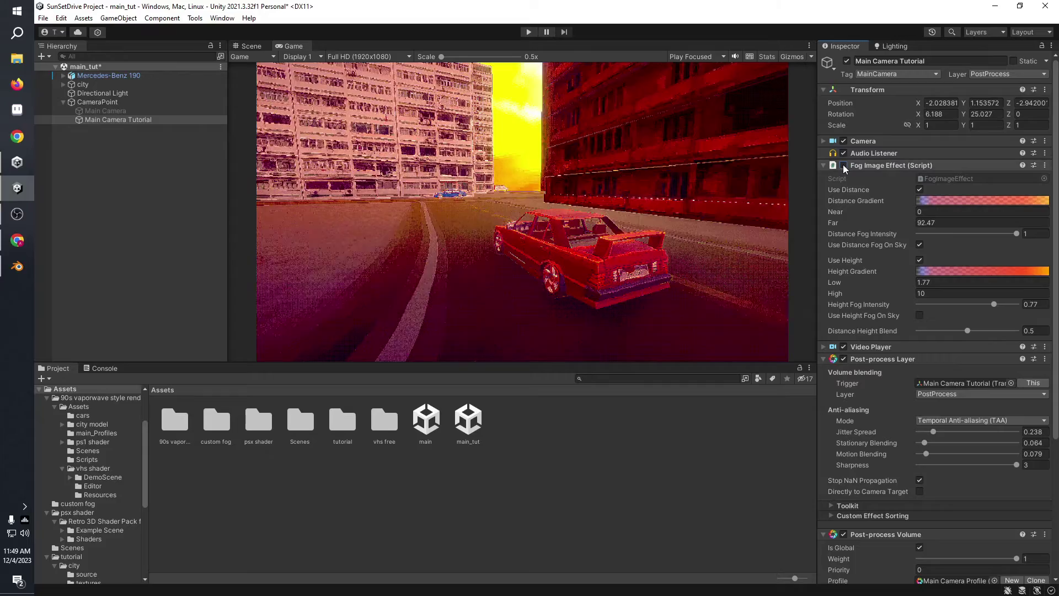
left_click(843, 166)
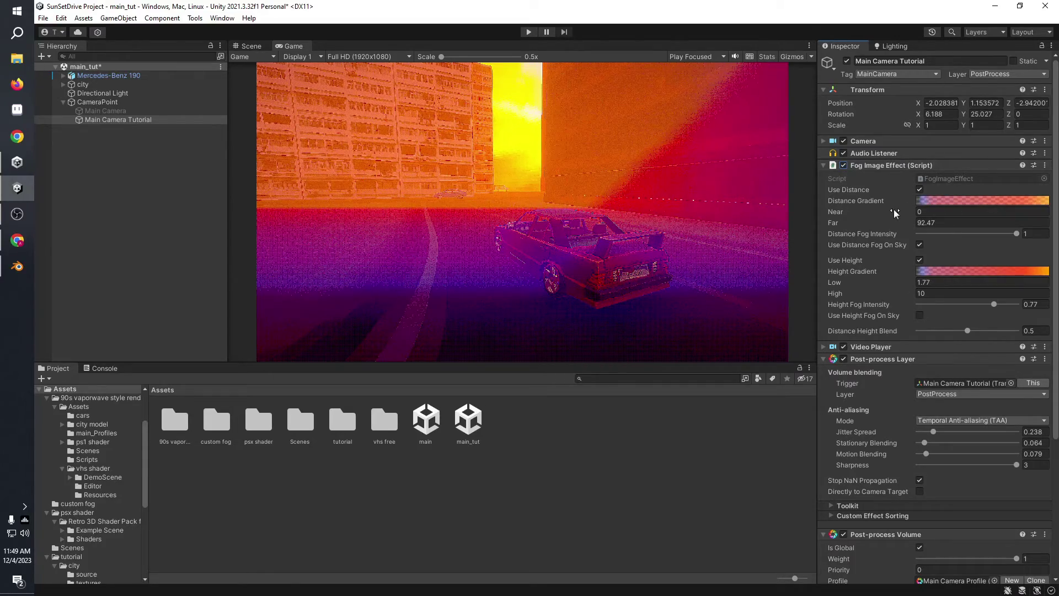
- Set the fog effect's Distance Fog Intensity to about 0.202 and Height Fog Intensity to about 0.395, keeping Use Distance on
left_click_drag(1010, 238, 917, 241)
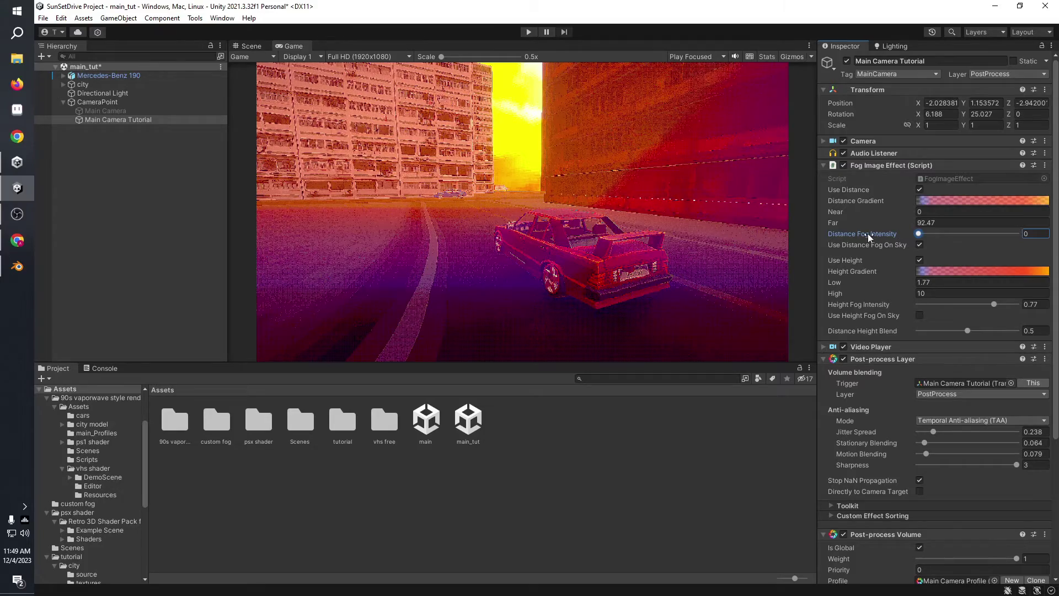
mouse_move(934, 236)
left_mouse_down()
mouse_move(978, 243)
mouse_move(941, 248)
left_mouse_up()
left_click(920, 190)
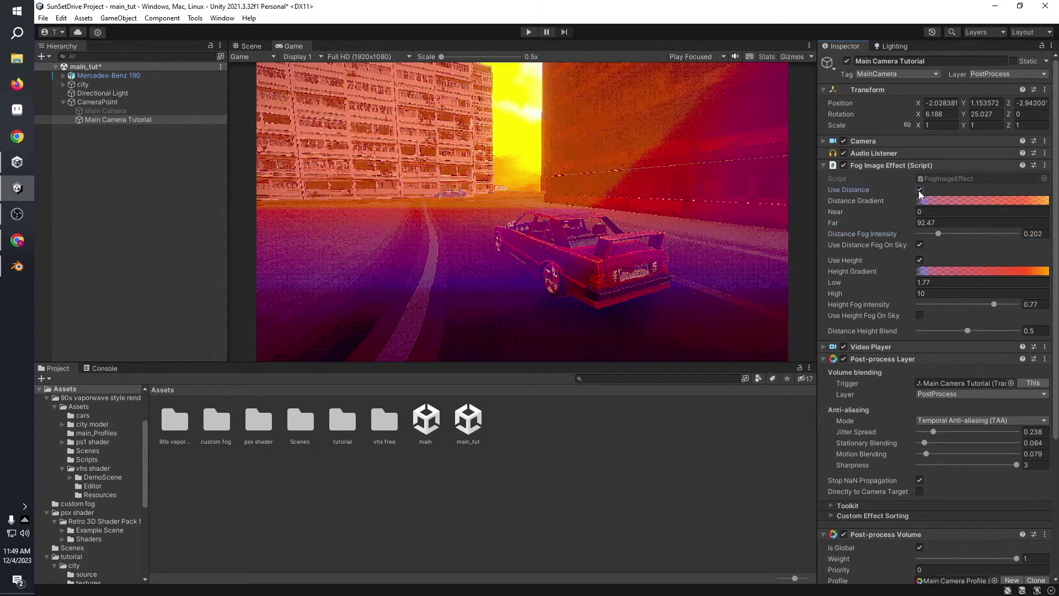
left_click(919, 190)
mouse_move(967, 310)
left_mouse_down()
mouse_move(941, 307)
mouse_move(959, 312)
left_mouse_up()
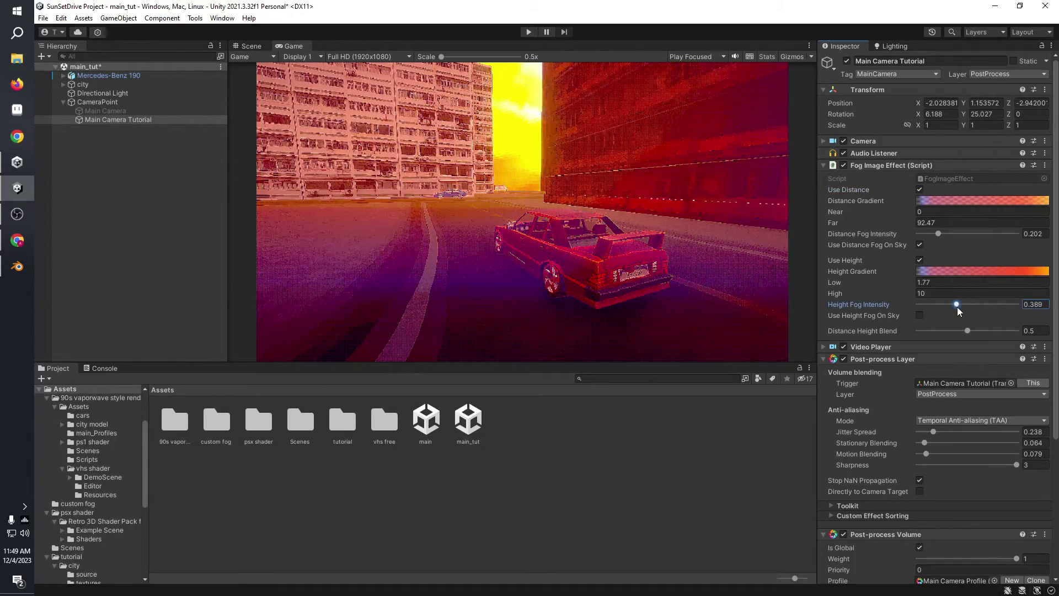
- Try height fog on the sky and a Far distance of about 99.96 in the fog effect
left_click(919, 315)
left_click(908, 228)
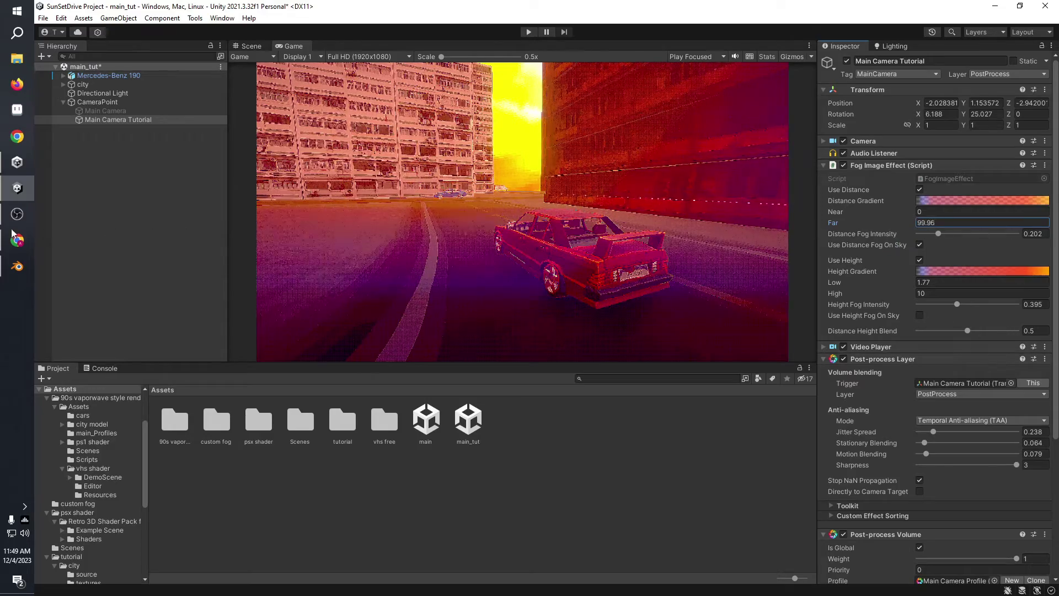
left_click_drag(722, 296, 678, 293)
left_click(420, 140)
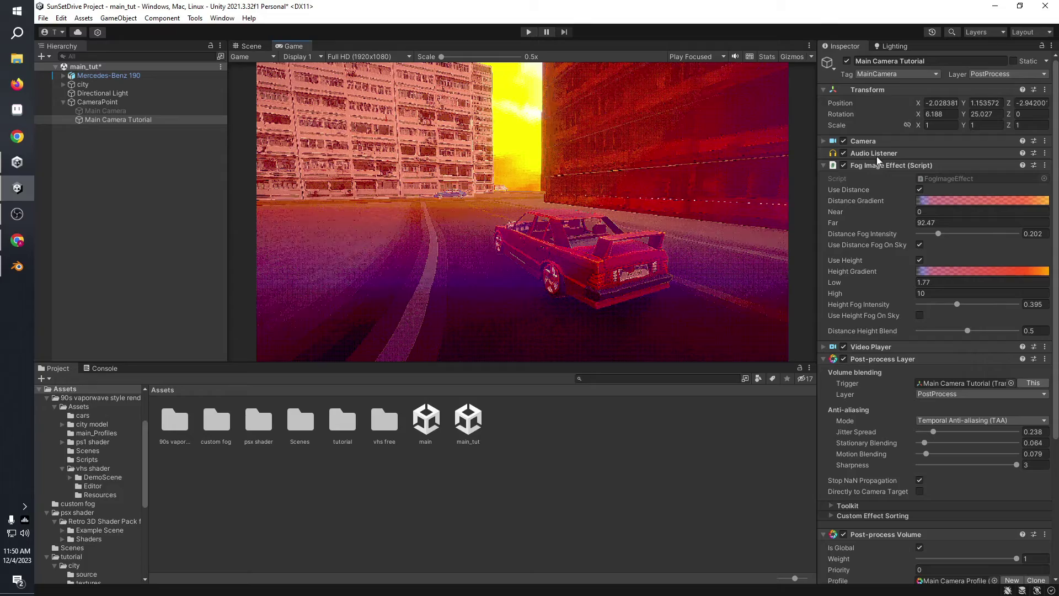
- Look around the foggy city in the Scene view and return to the Game view
left_click(662, 457)
left_click(251, 46)
right_click_drag(331, 166, 652, 165)
left_click(292, 45)
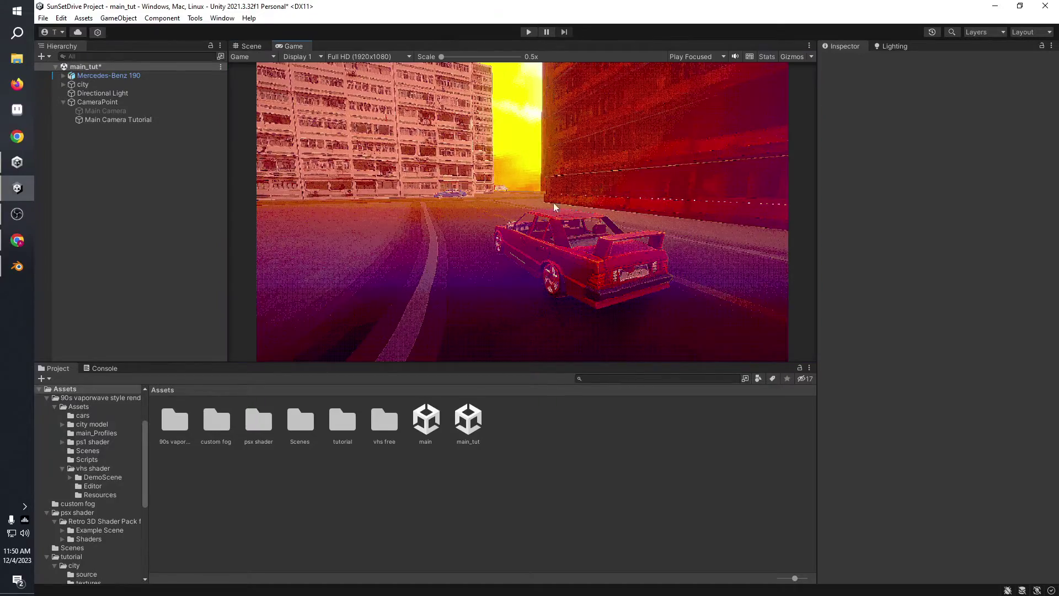
- Play the scene to check the fog around the car, and inspect the Game view maximized
left_click(528, 32)
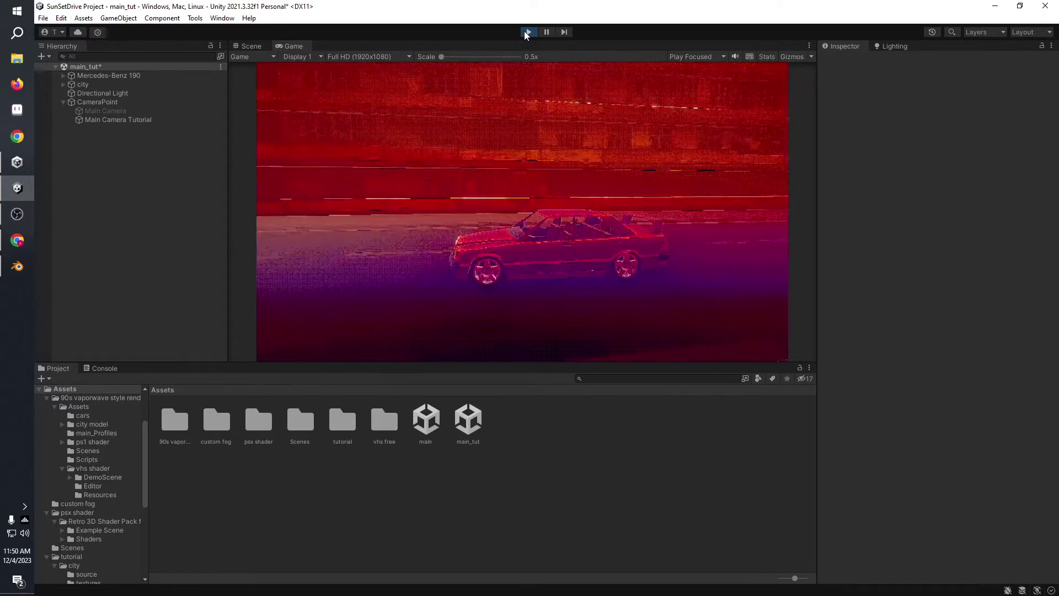
key("shift+space")
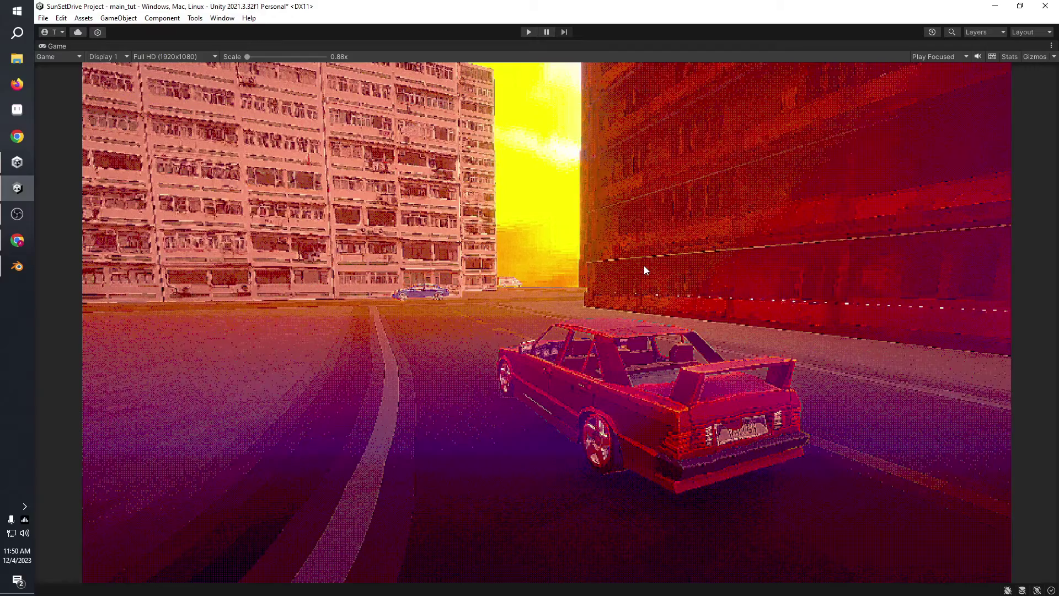
key("shift+space")
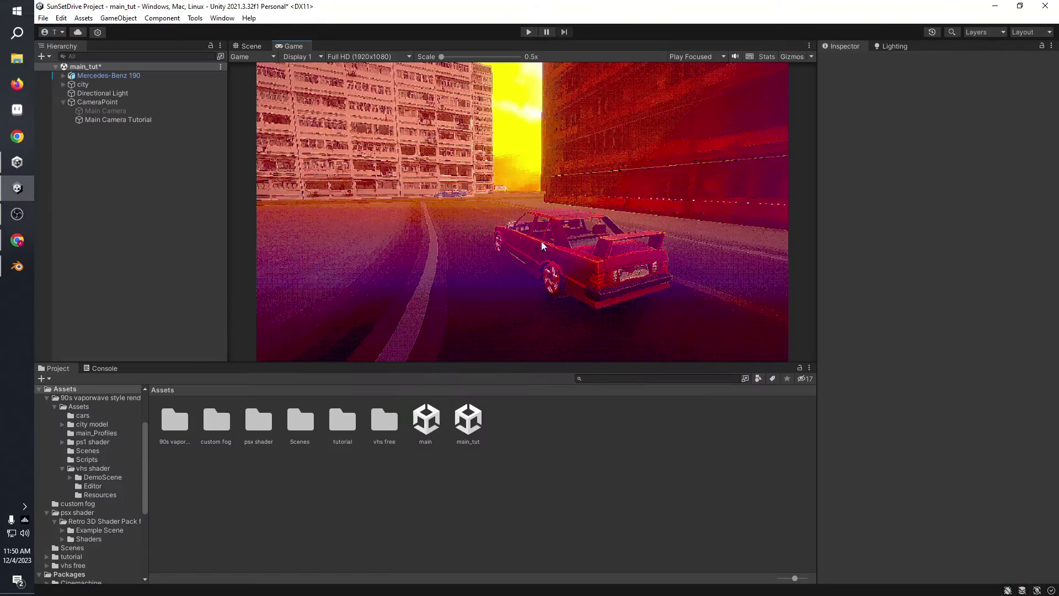
- Collapse the Fog Image Effect, Post-process Layer and Post-process Volume components on Main Camera Tutorial
left_click(134, 119)
left_click(891, 166)
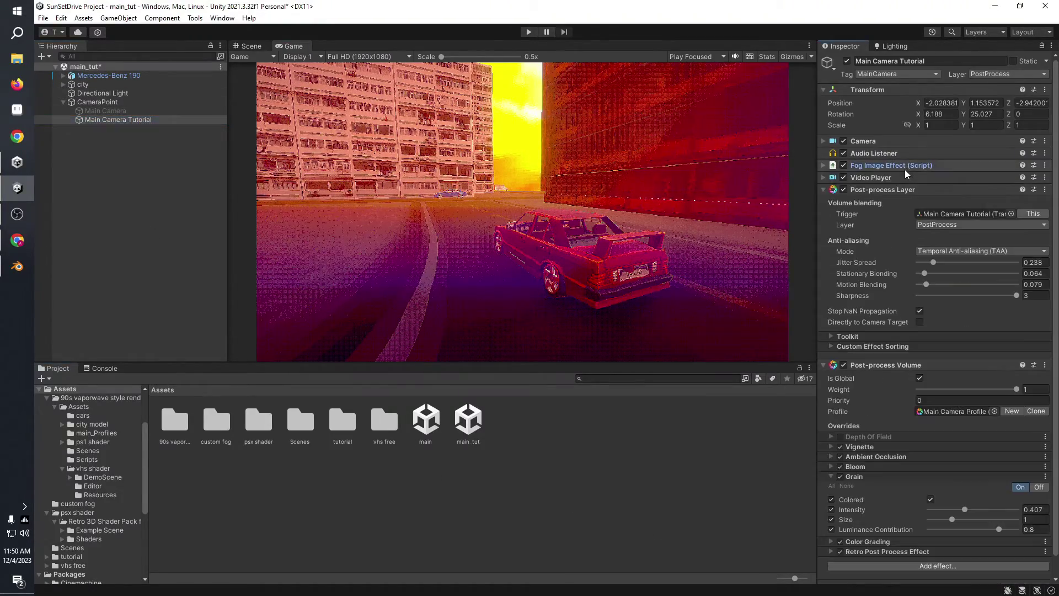
left_click(882, 190)
left_click(886, 202)
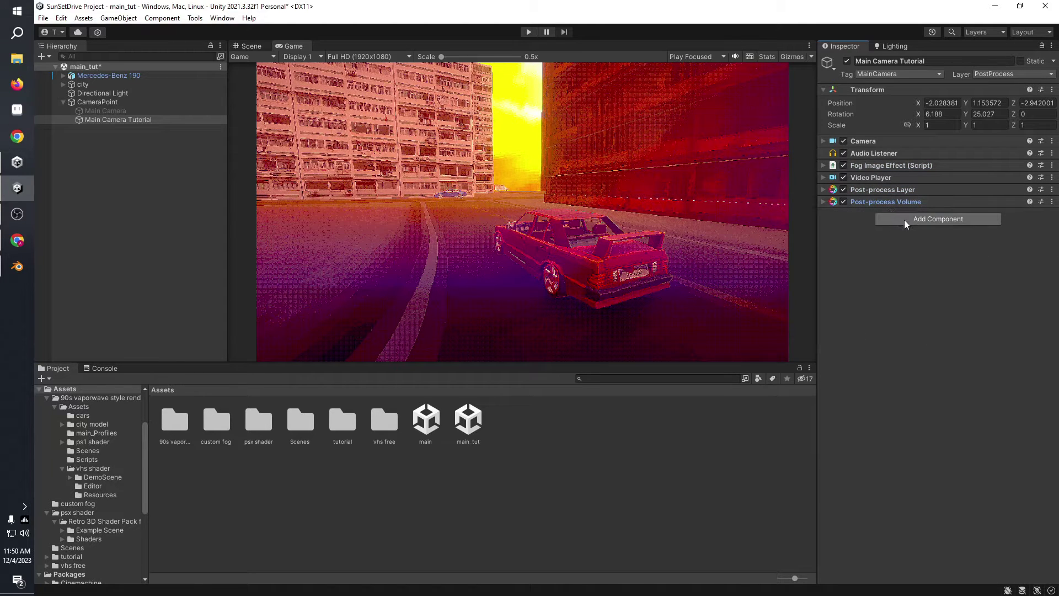
left_click(910, 219)
left_click(622, 490)
- Add the TiltShiftEffect script from the vhs free/PostEffects/TiltShift folder to Main Camera Tutorial
left_click(382, 425)
double_click(380, 439)
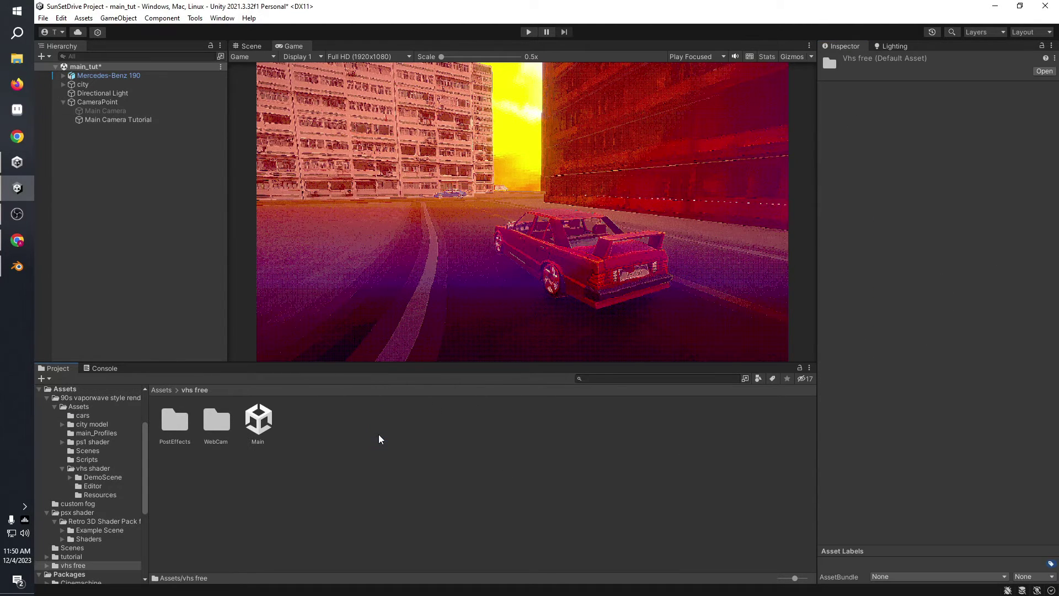
left_click(170, 426)
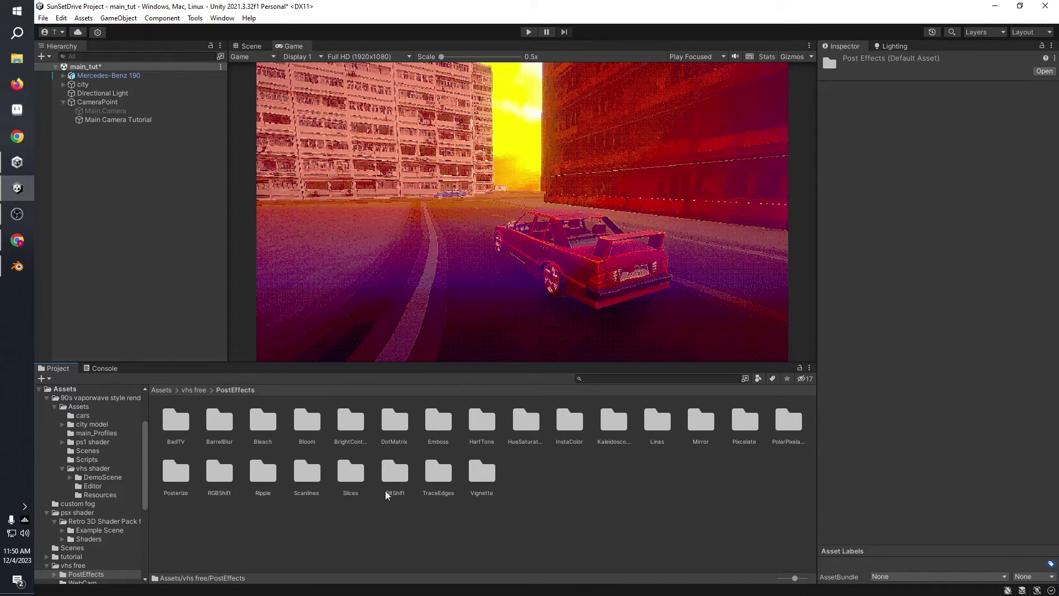
double_click(395, 473)
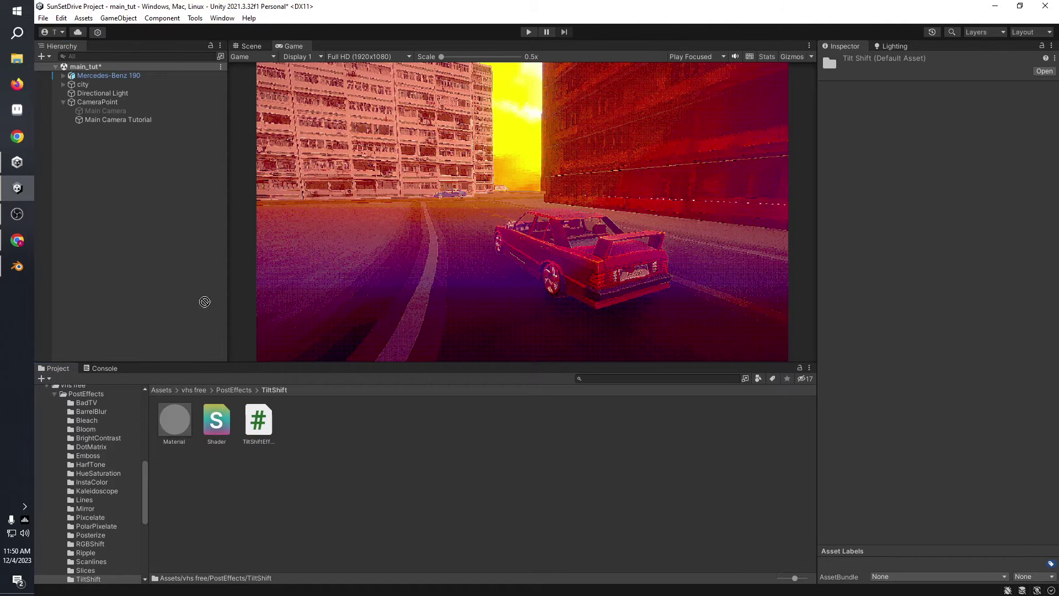
left_click(160, 122)
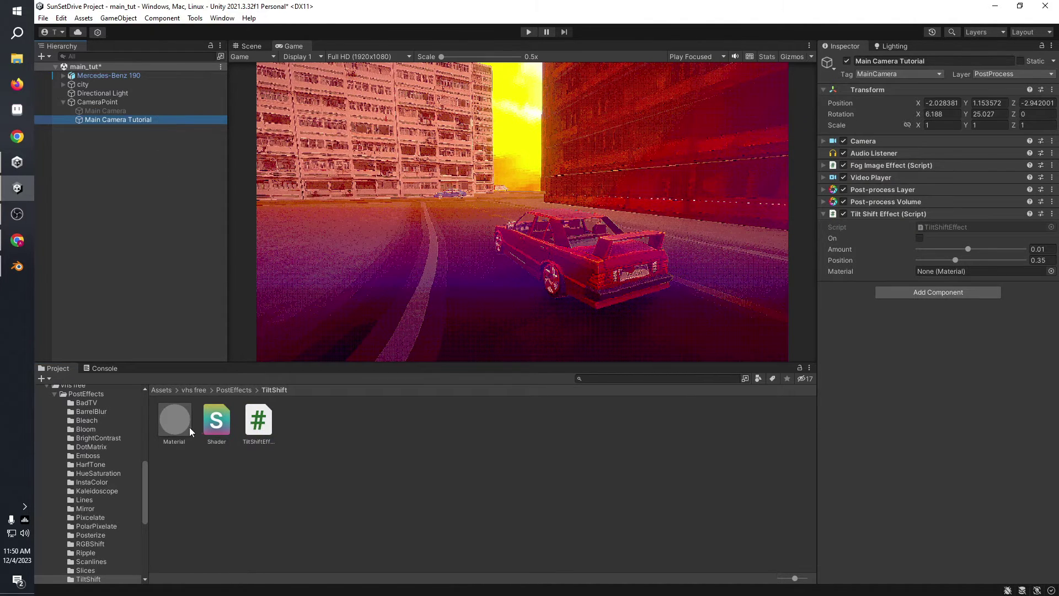
- Assign the TiltShift folder's Material to the Tilt Shift Effect, switch the effect on and start playing the scene
left_click_drag(174, 419, 958, 272)
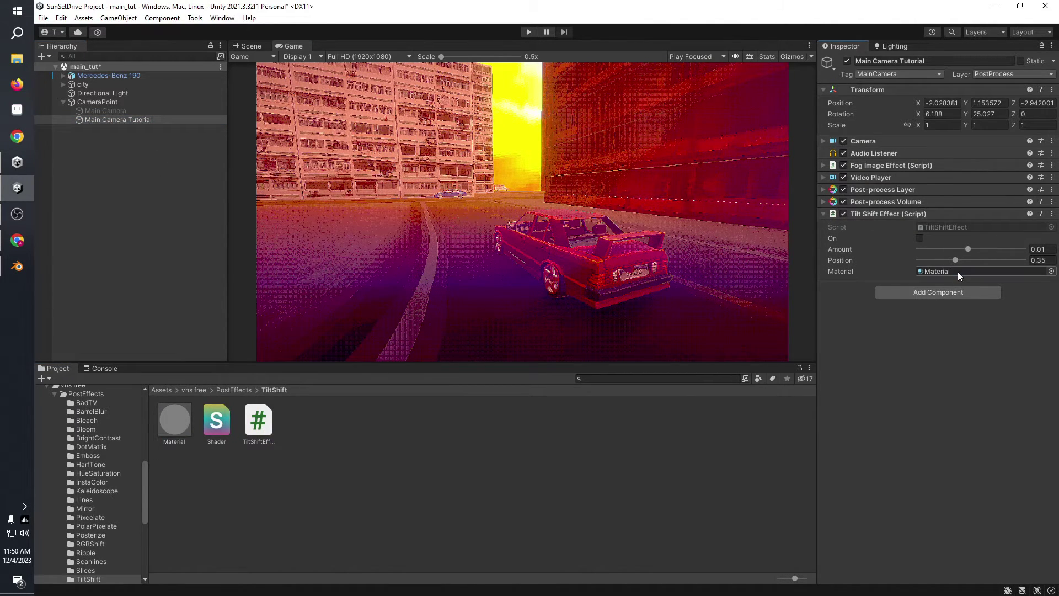
left_click(922, 238)
left_click(536, 33)
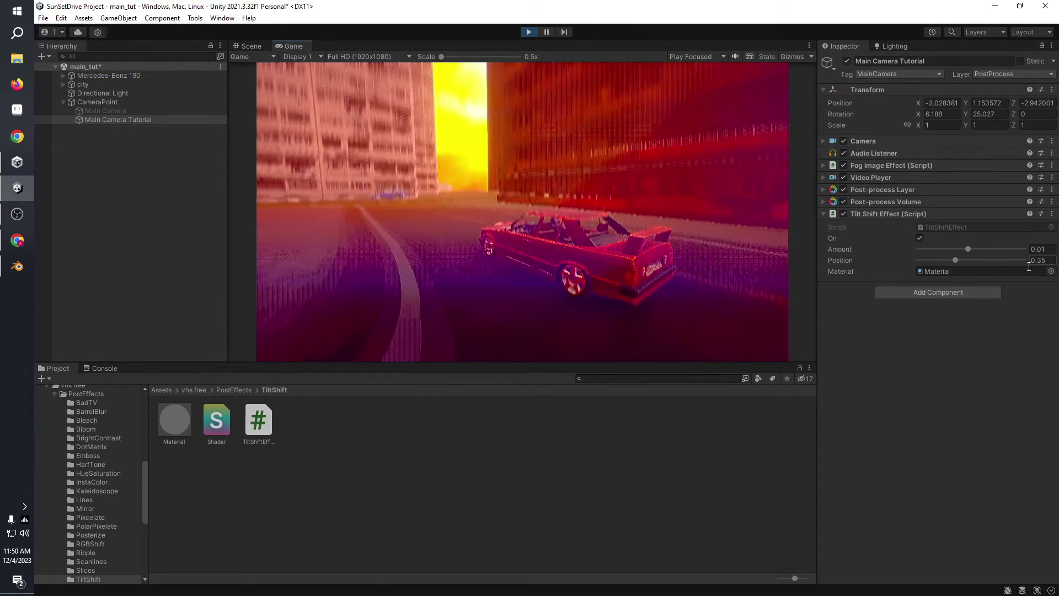
- Set the Tilt Shift Effect's Amount to about 0.002 and Position to 1, and collapse the component
left_click_drag(957, 259, 925, 251)
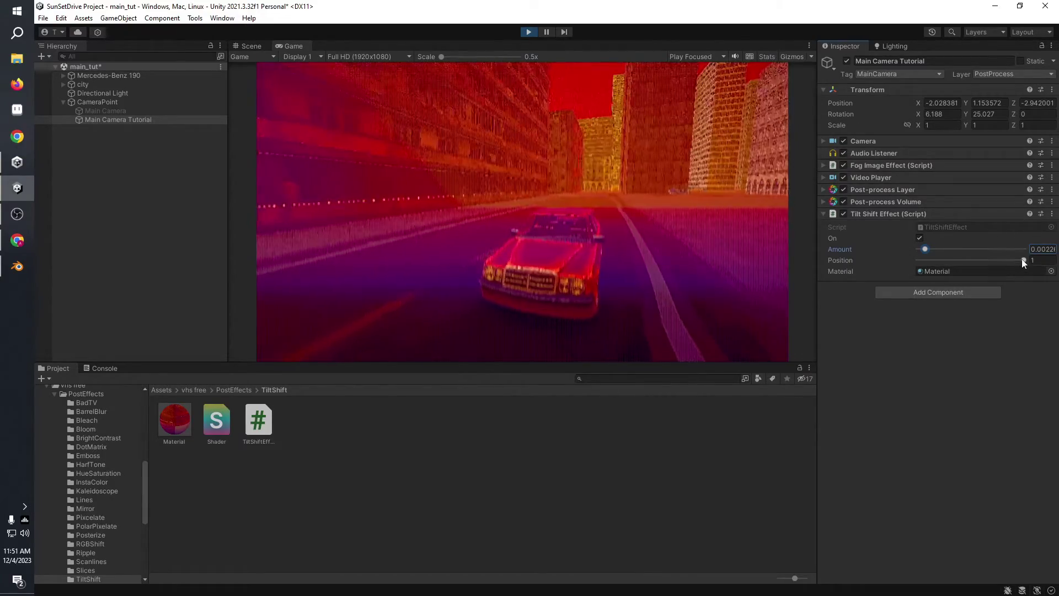
mouse_move(1021, 260)
left_mouse_down()
mouse_move(925, 266)
mouse_move(1024, 262)
left_mouse_up()
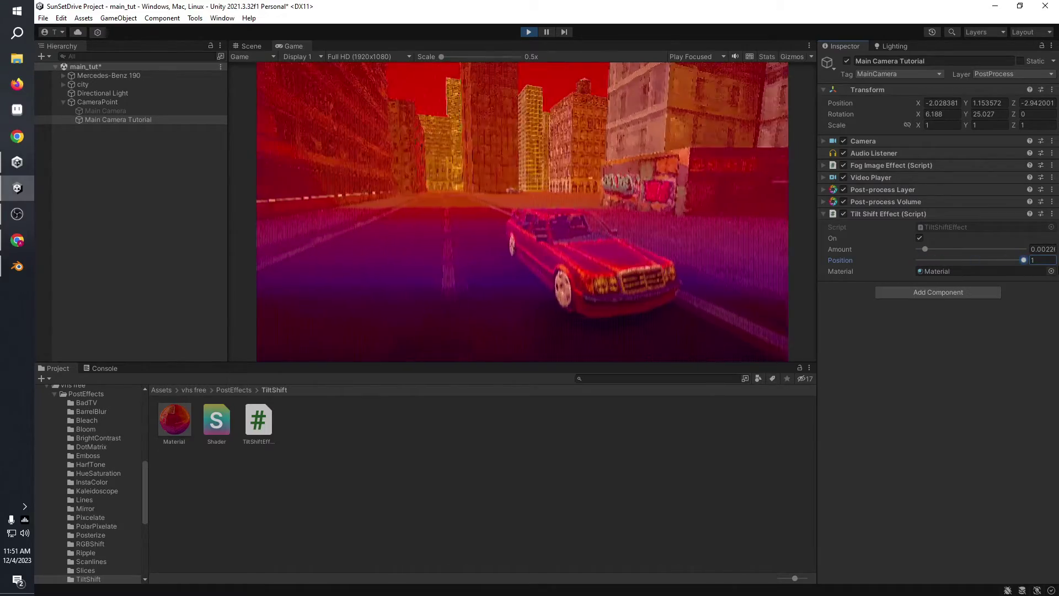
left_click(871, 215)
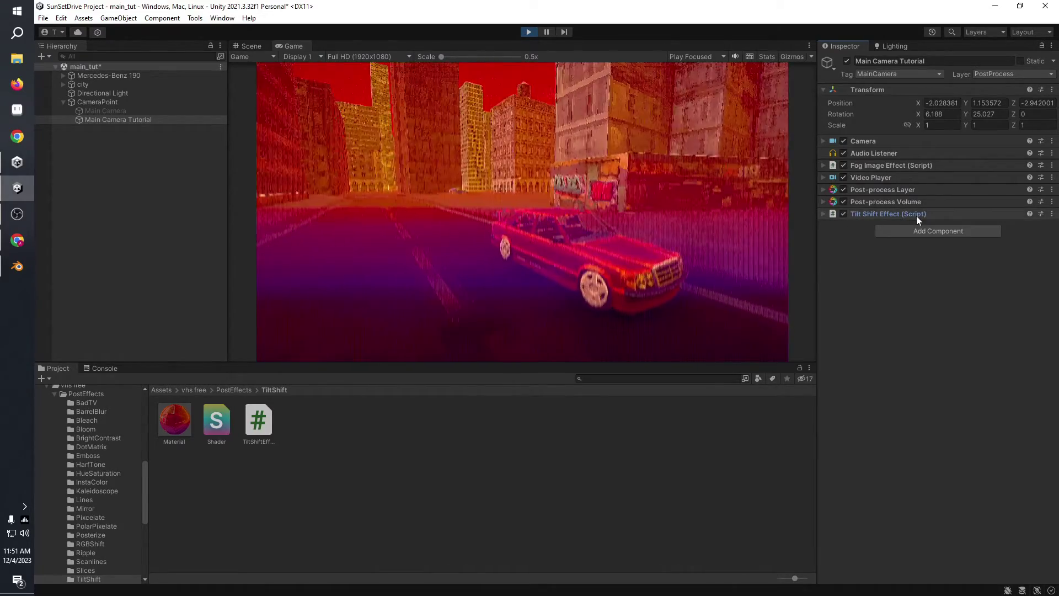
left_click(1048, 217)
left_click(1052, 214)
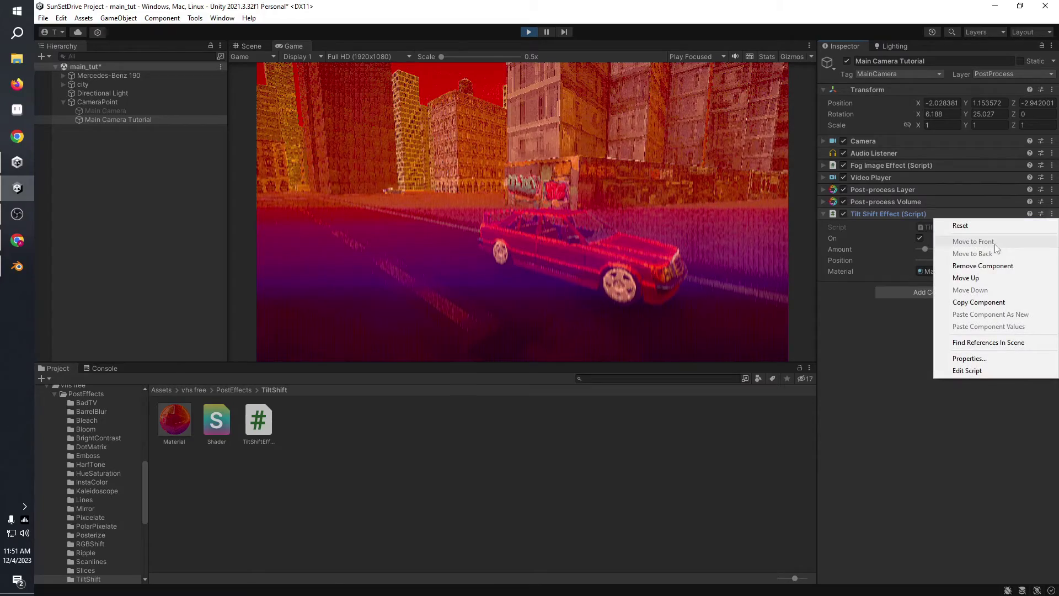
left_click(852, 283)
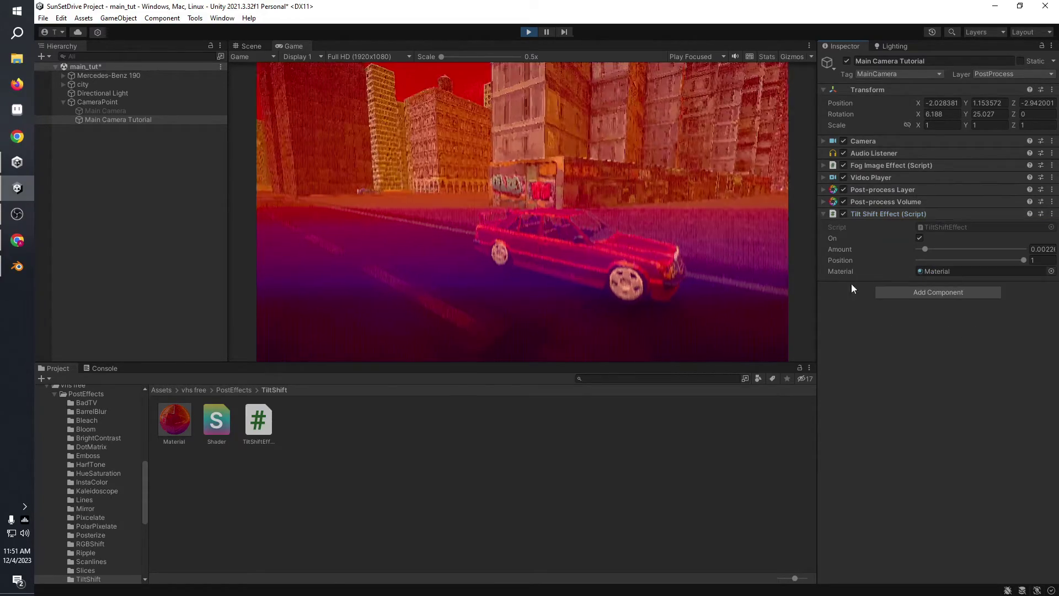
left_click(824, 214)
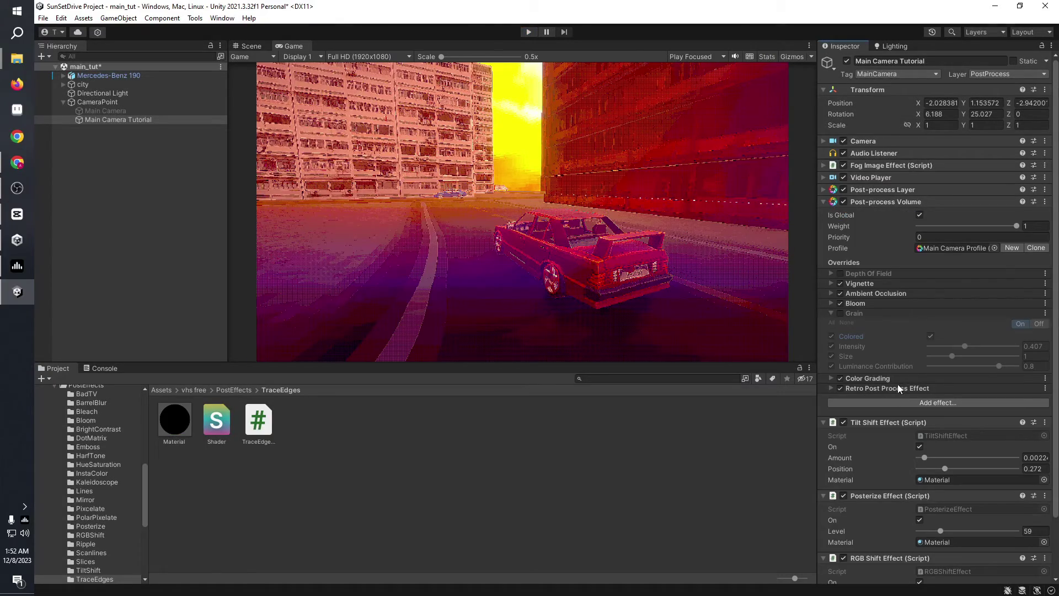
- Lower the Retro Post Process Effect's Fixed Vertical Resolution to 408 and preview it in the maximized Game view
left_click(896, 388)
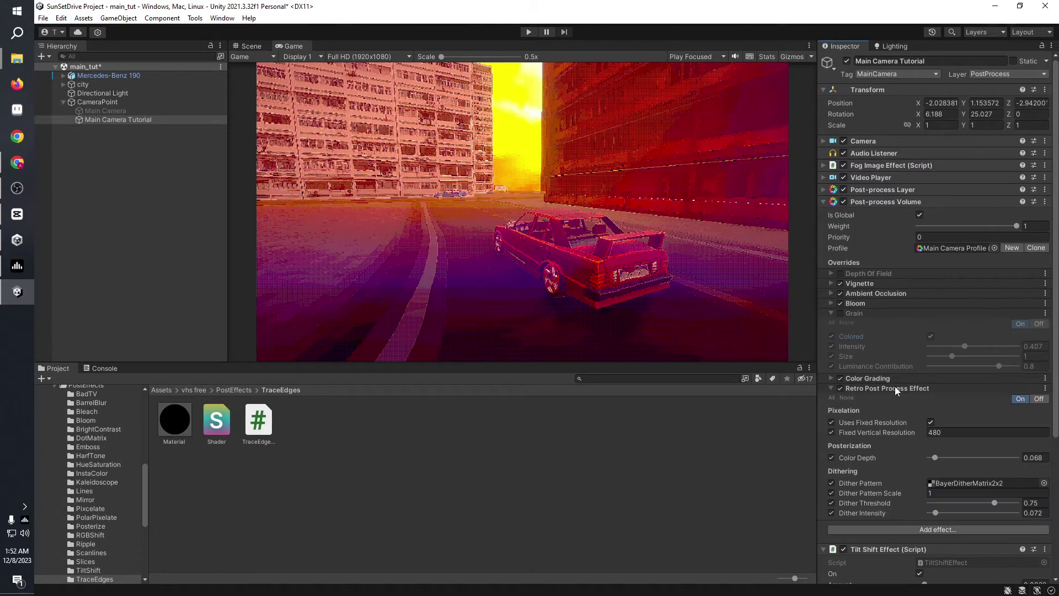
scroll(895, 386, "down", 3)
left_click_drag(921, 342, 872, 340)
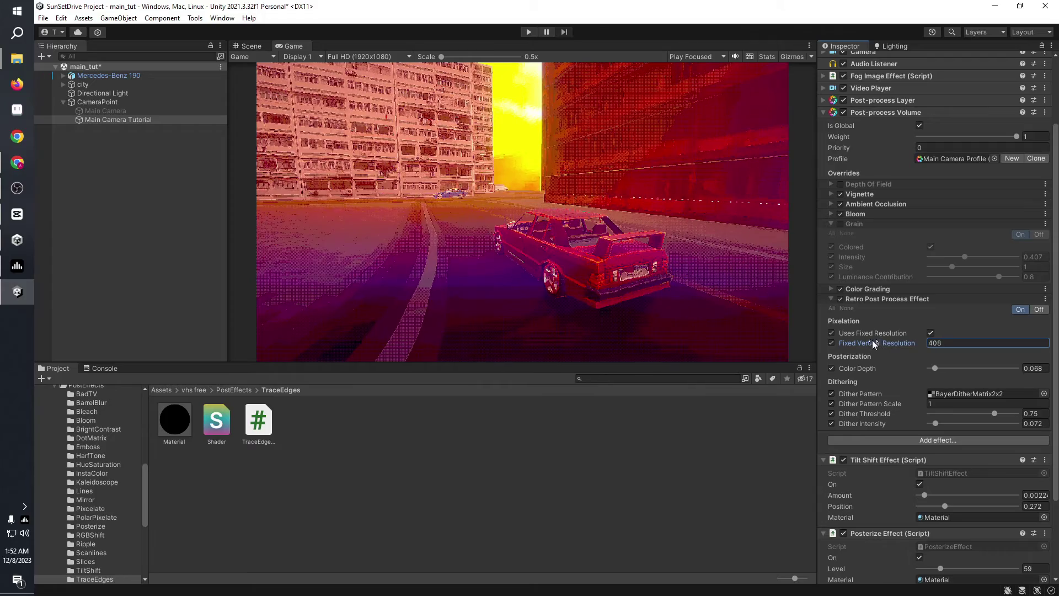
key("shift+space")
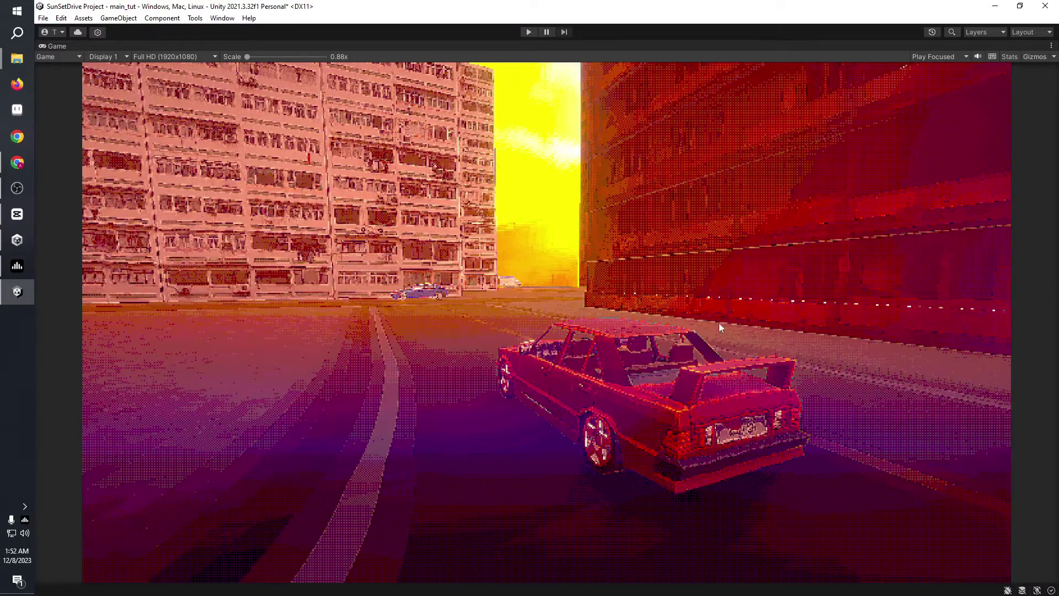
key("shift+space")
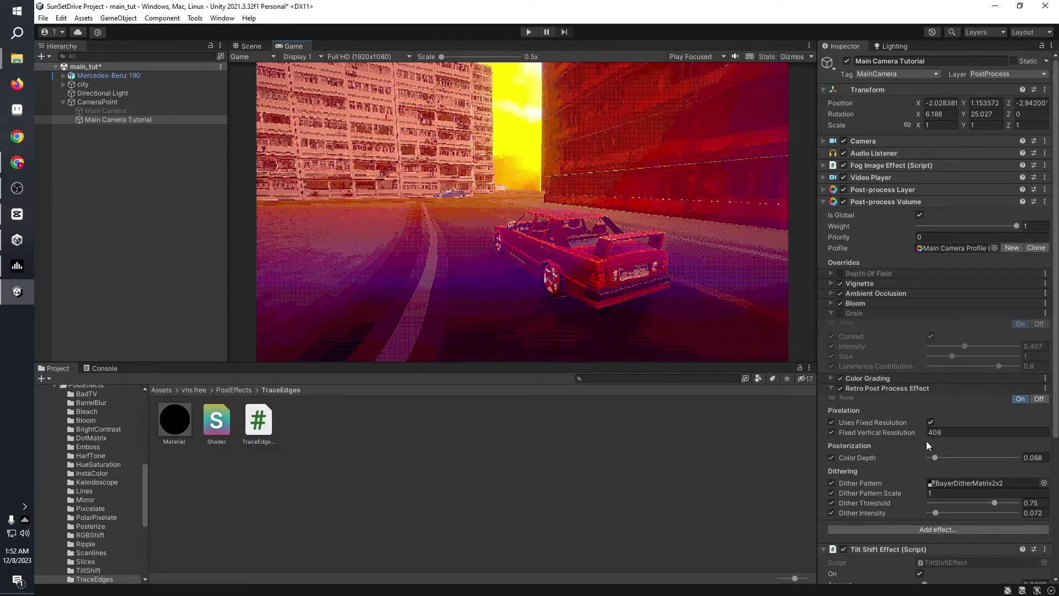
- Set the Retro Post Process Effect's Fixed Vertical Resolution to 425 and test-play the scene in the maximized Game view
left_click(966, 434)
type("425")
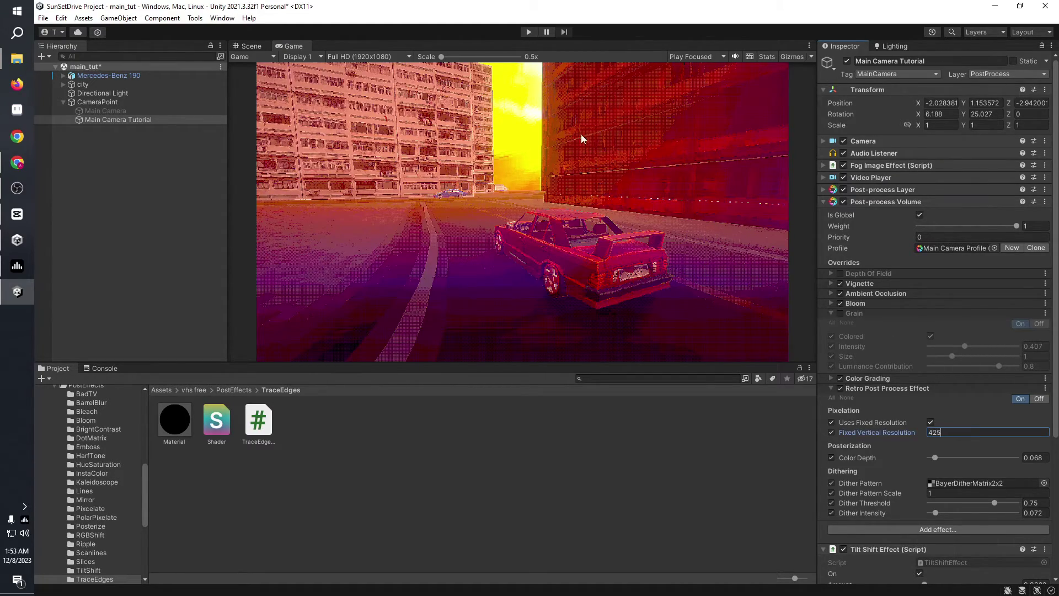
left_click(581, 138)
key("shift+space")
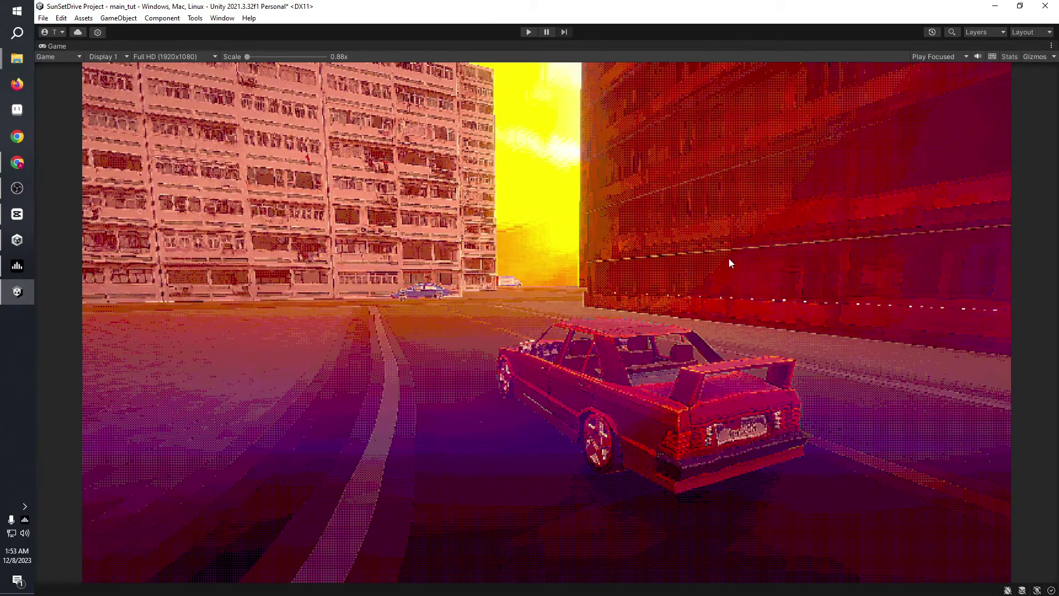
left_click(529, 31)
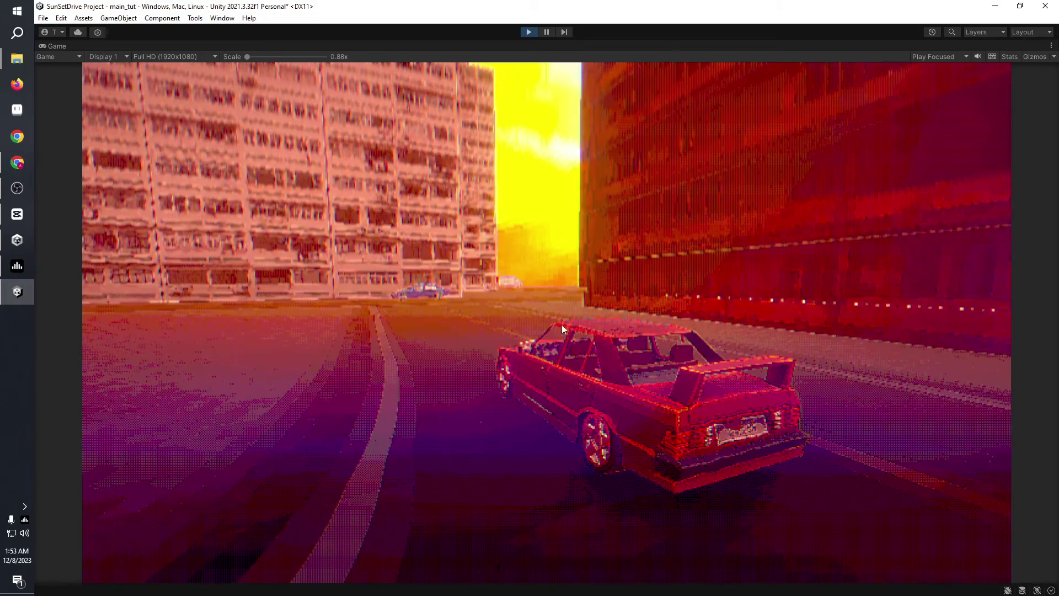
left_click(526, 32)
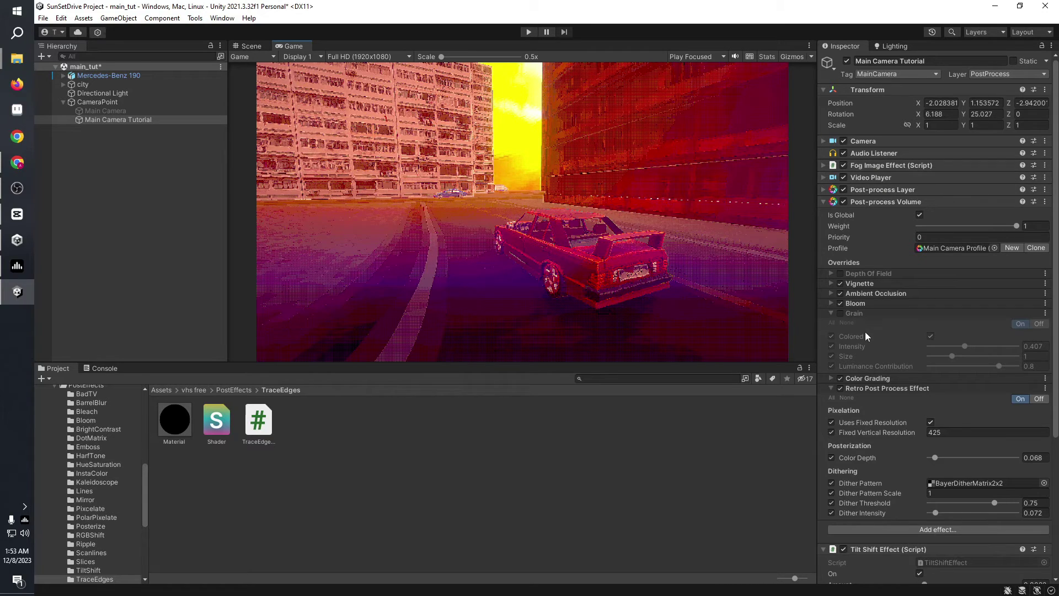
- Disable the Tilt Shift Effect component on Main Camera Tutorial and play the scene, checking it in the maximized Game view
scroll(877, 331, "down", 6)
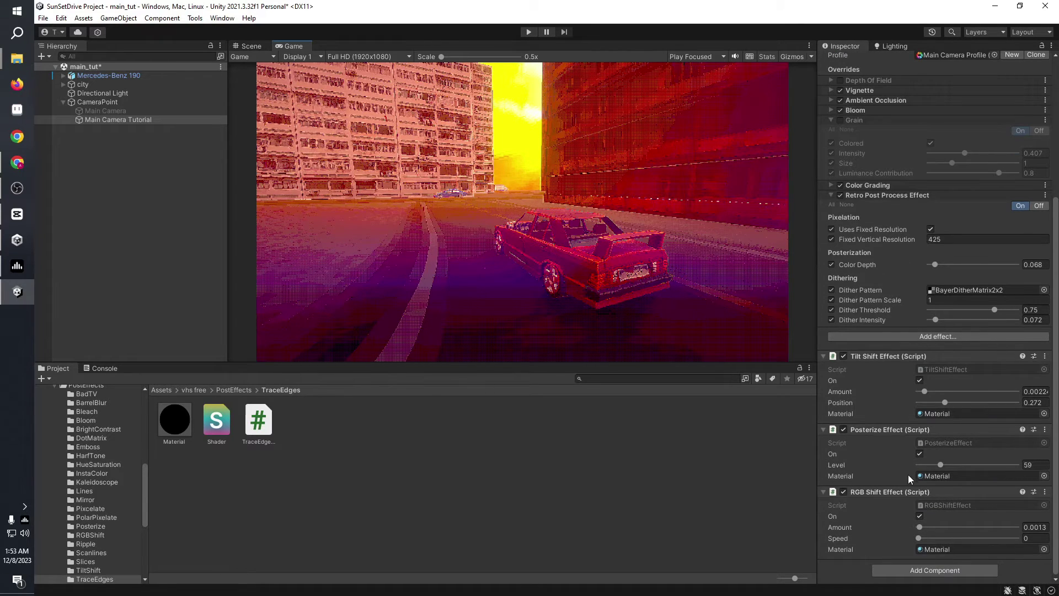
left_click(843, 356)
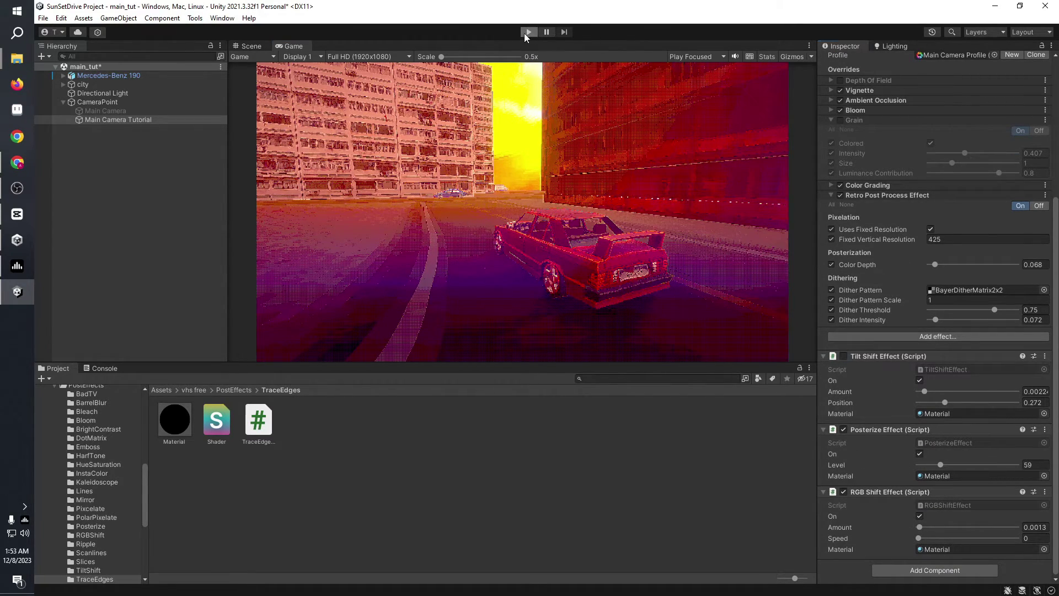
left_click(528, 31)
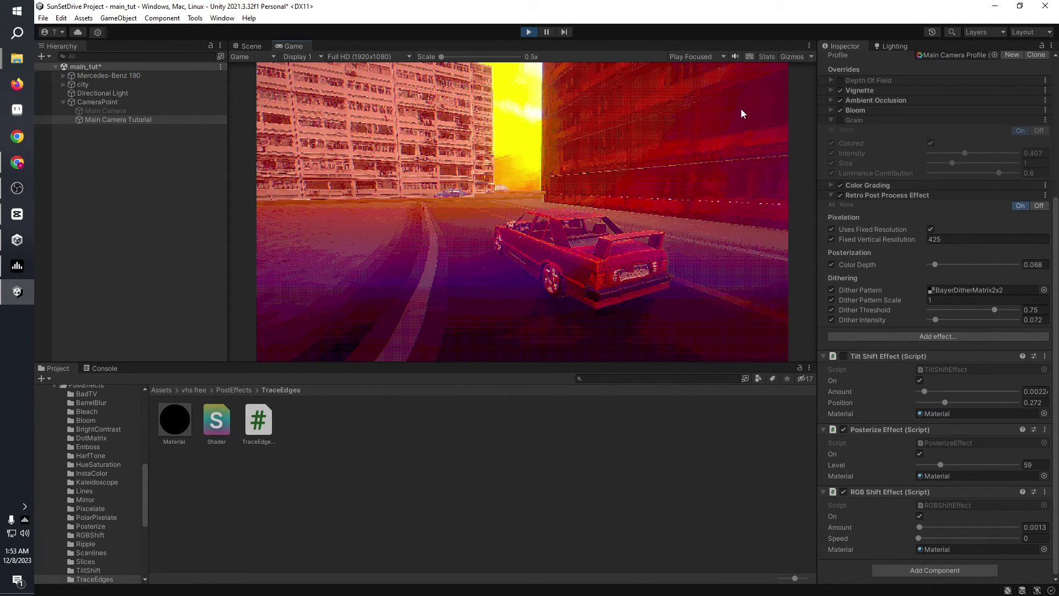
left_click(809, 45)
left_click(829, 90)
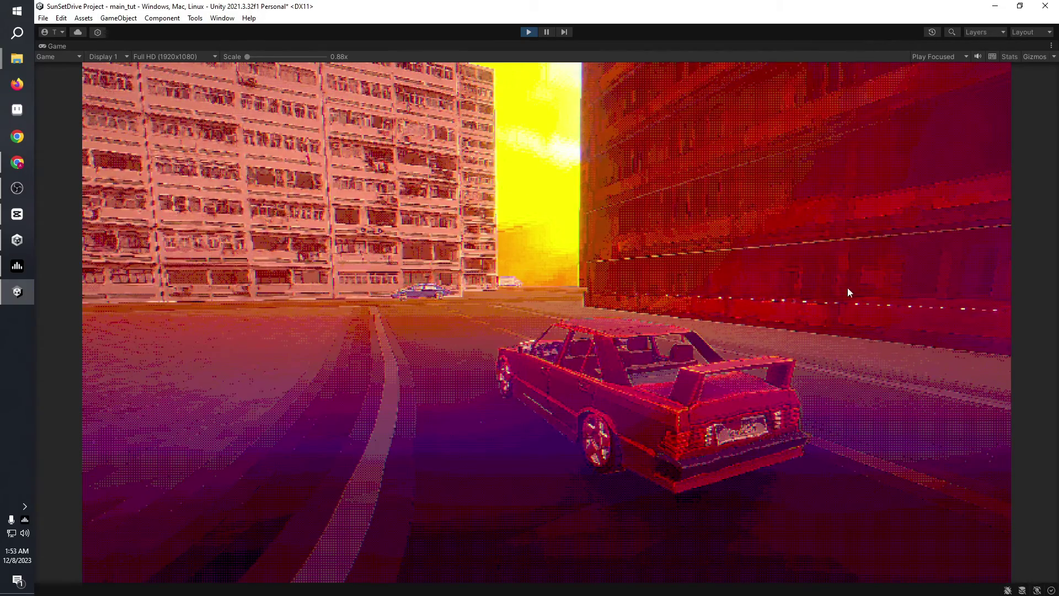
left_click(1051, 46)
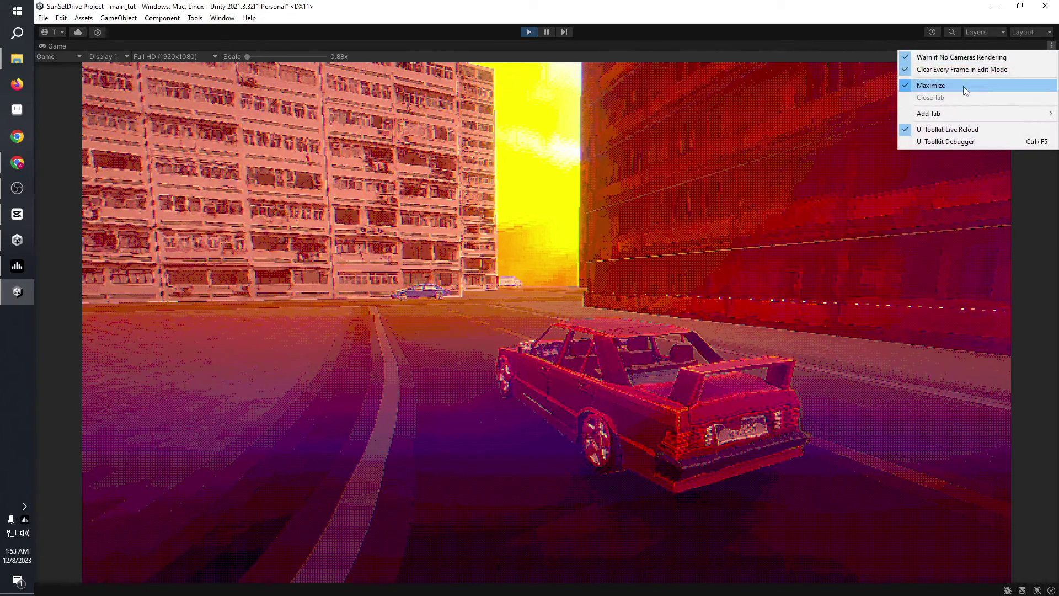
left_click(963, 86)
- Set the Retro Post Process Effect's Dither Pattern to BayerDitherMatrix16x16 and check it in the maximized Game view
scroll(859, 410, "down", 3)
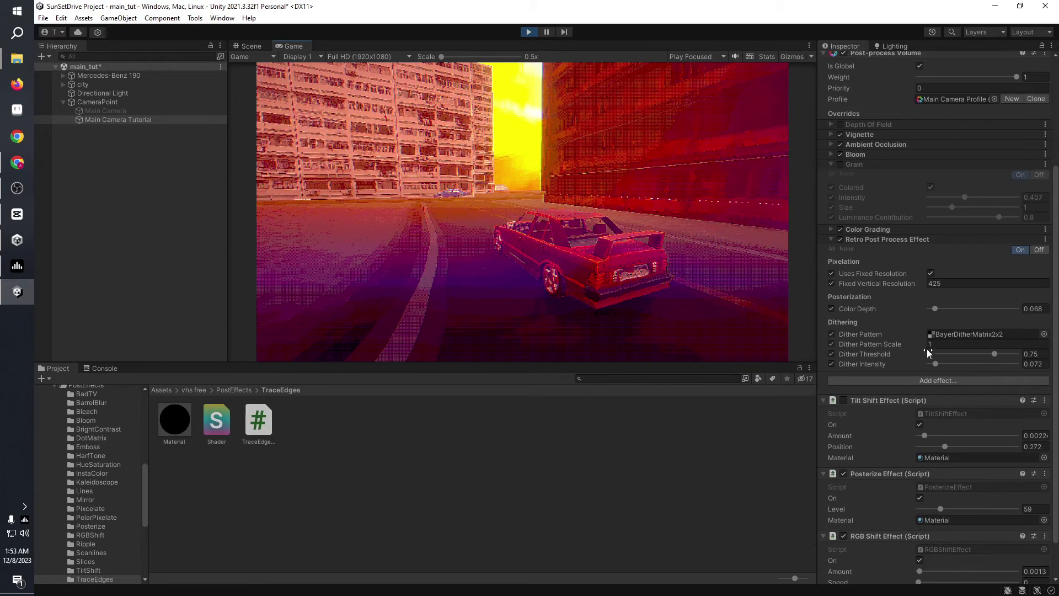
scroll(926, 348, "down", 4)
left_click(1045, 334)
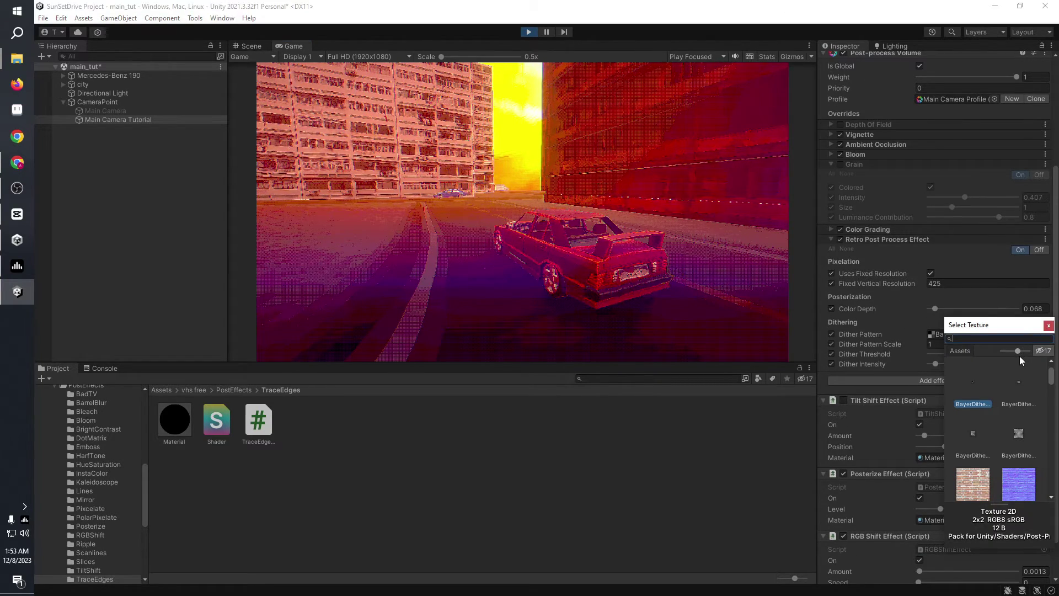
left_click(977, 436)
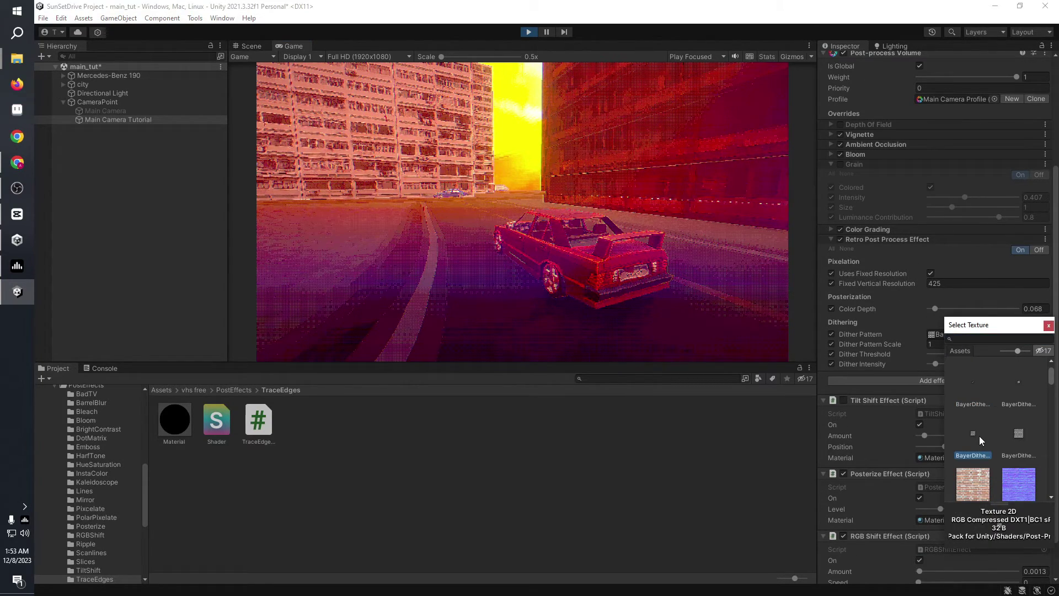
left_click(1018, 436)
double_click(1019, 443)
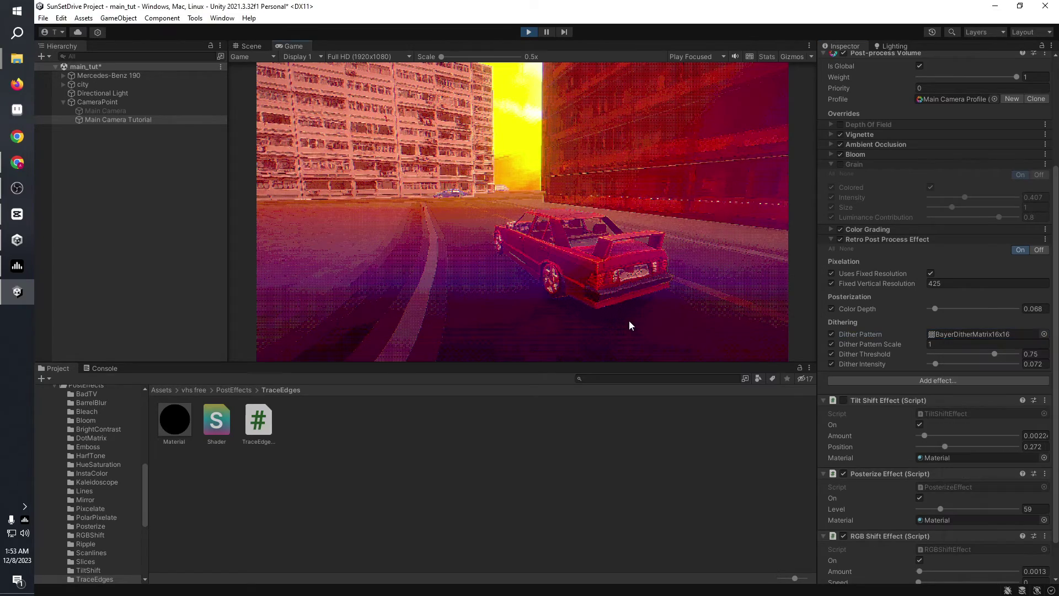
left_click(809, 46)
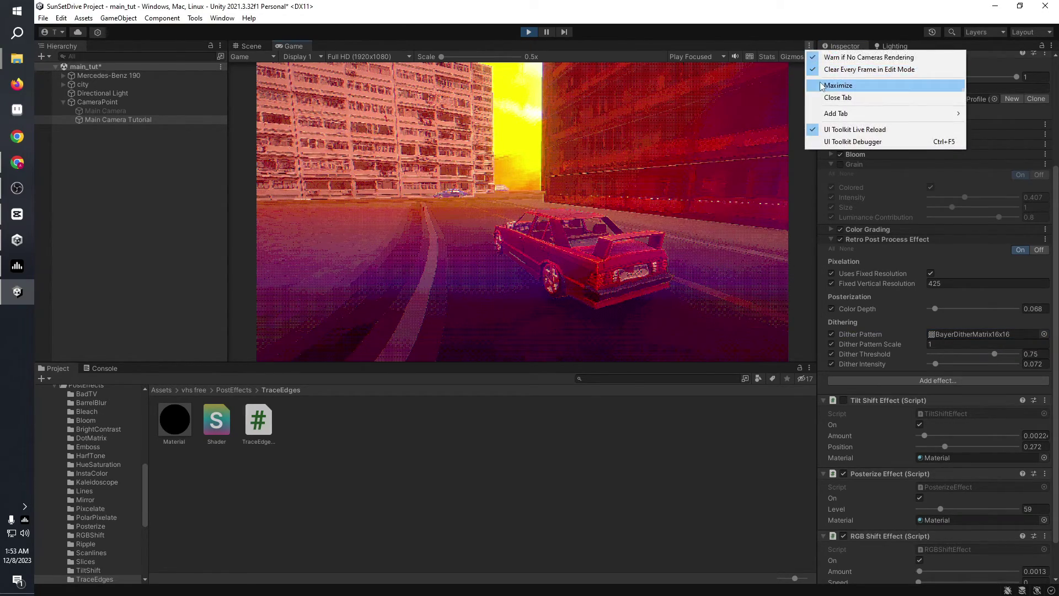
left_click(838, 85)
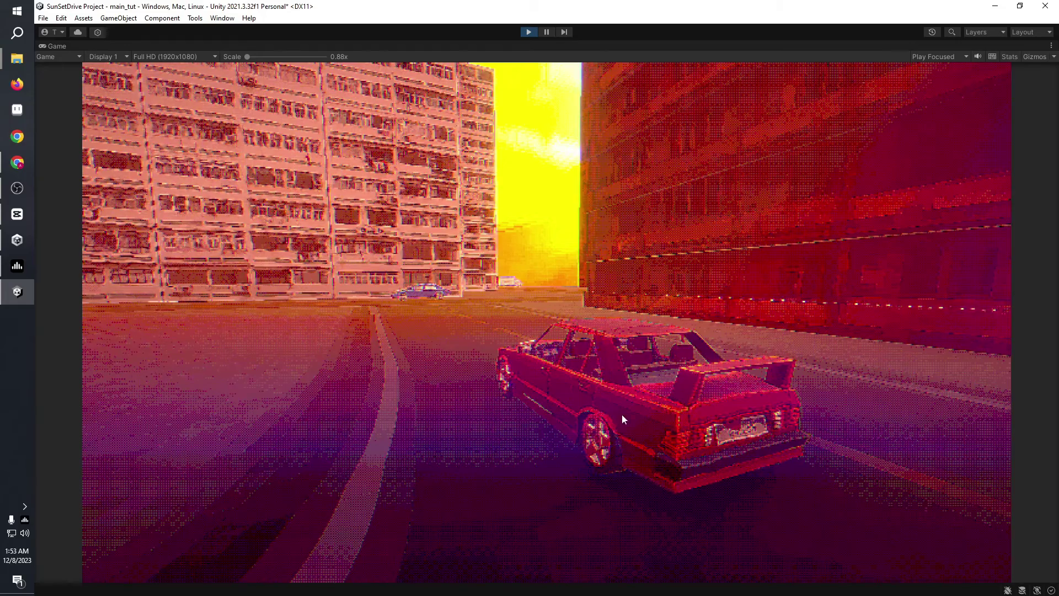
left_click(1051, 46)
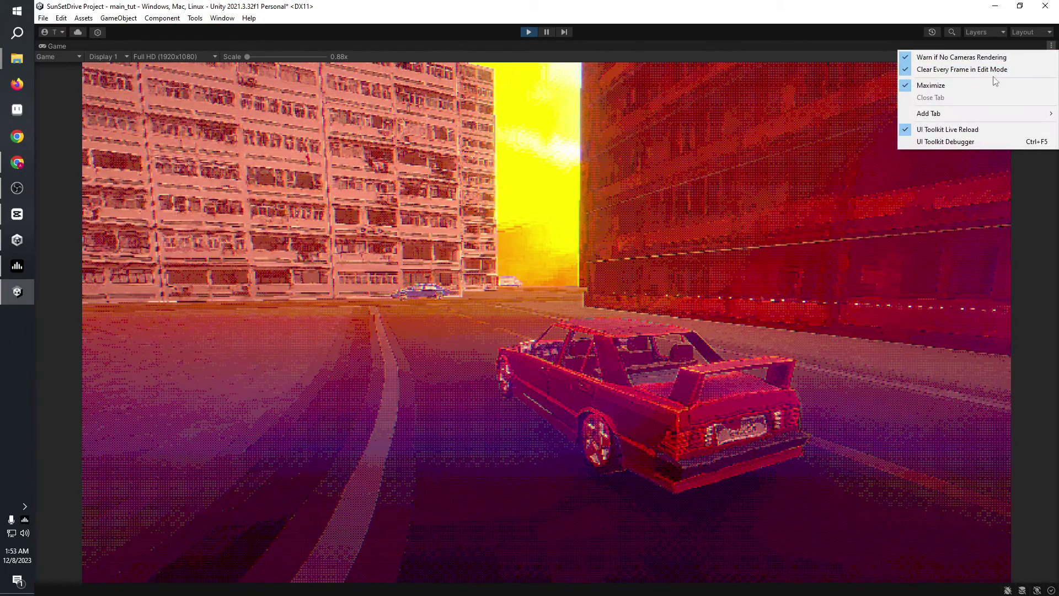
left_click(985, 85)
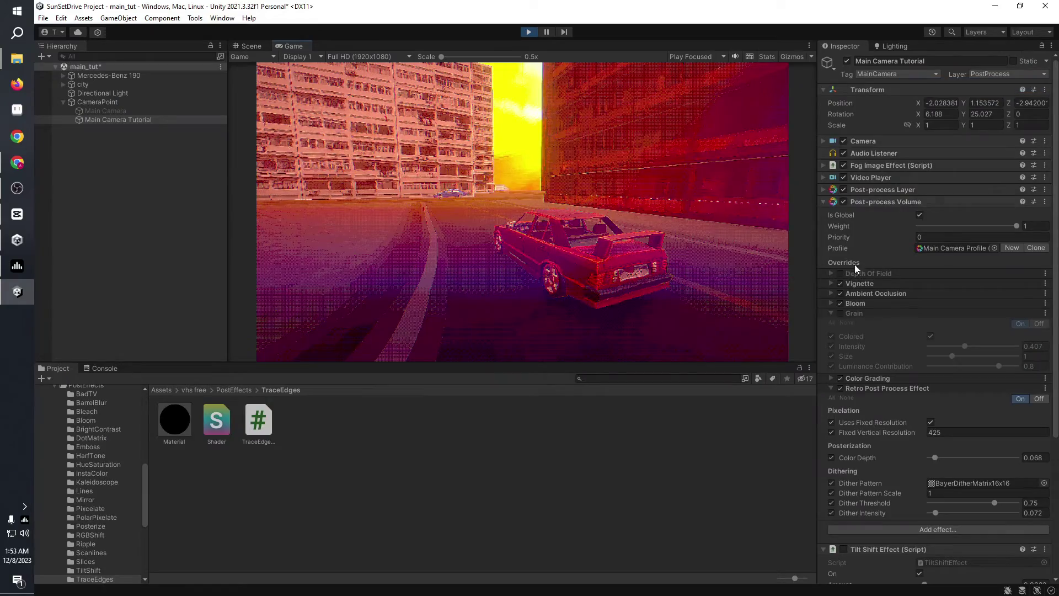
- Compare the smaller Bayer dither textures as the Dither Pattern and reselect BayerDitherMatrix16x16
left_click(1045, 484)
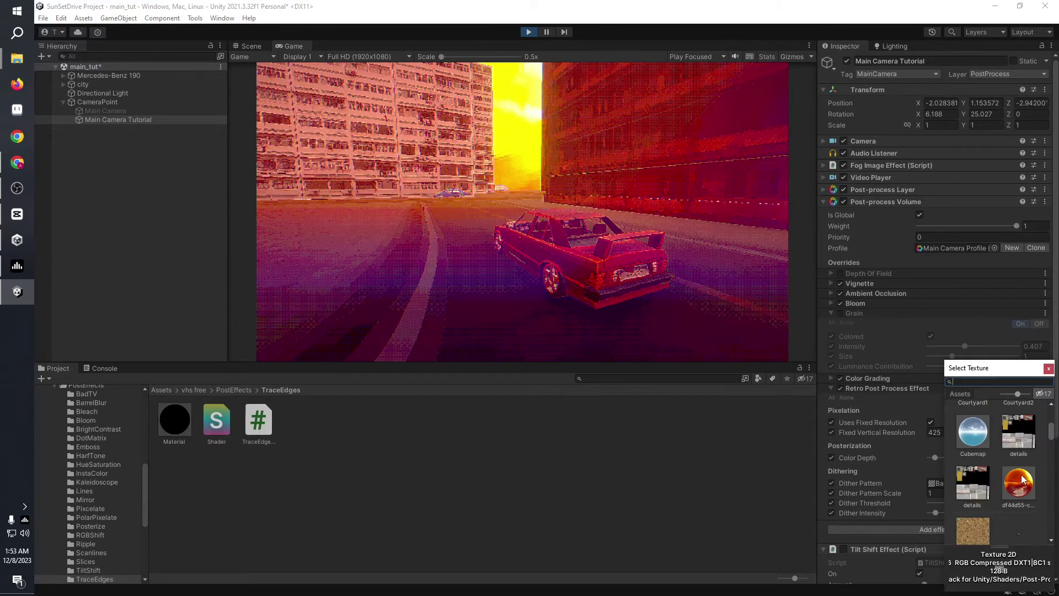
left_click(972, 476)
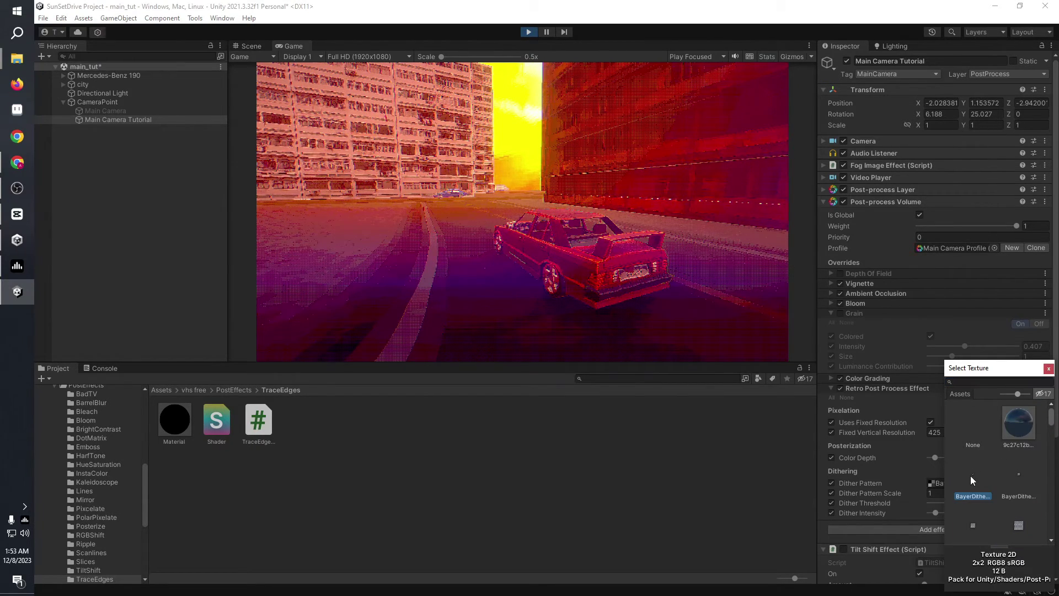
left_click(1019, 475)
left_click(973, 516)
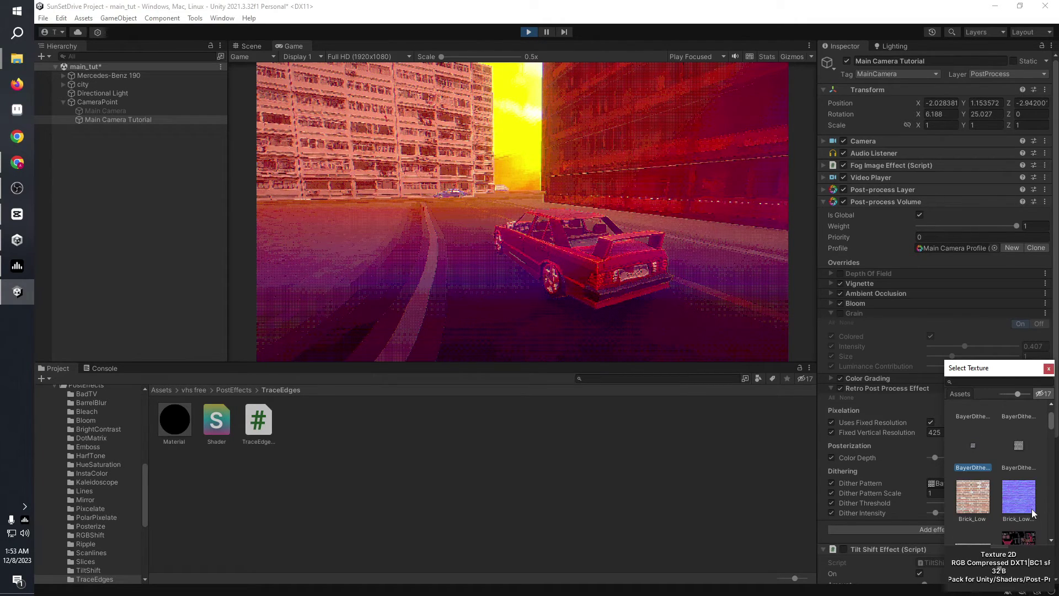
scroll(1029, 506, "up", 1)
left_click(978, 489)
left_click(1021, 480)
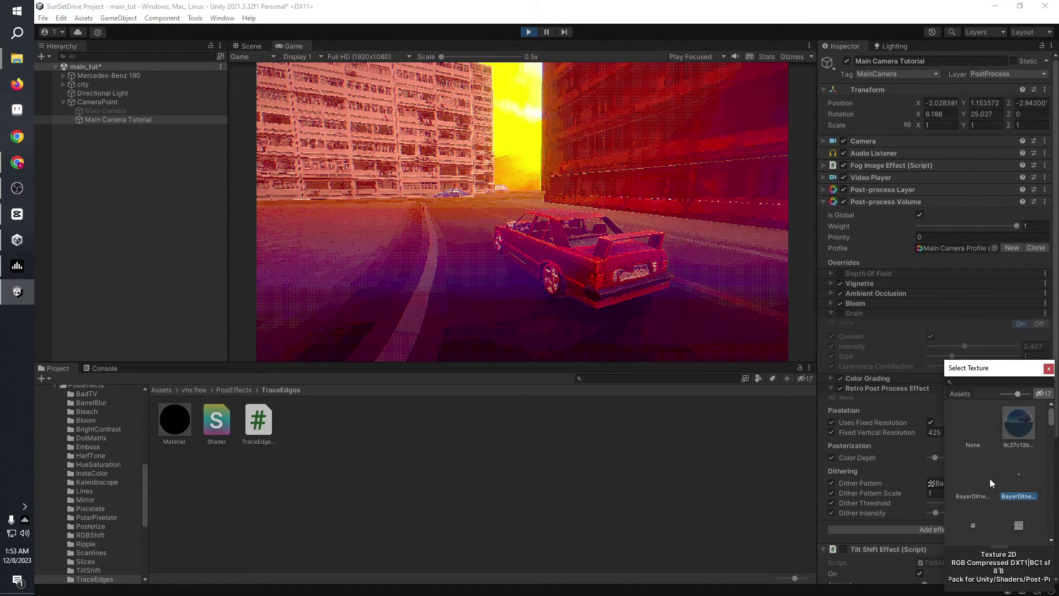
left_click(1023, 518)
double_click(1024, 518)
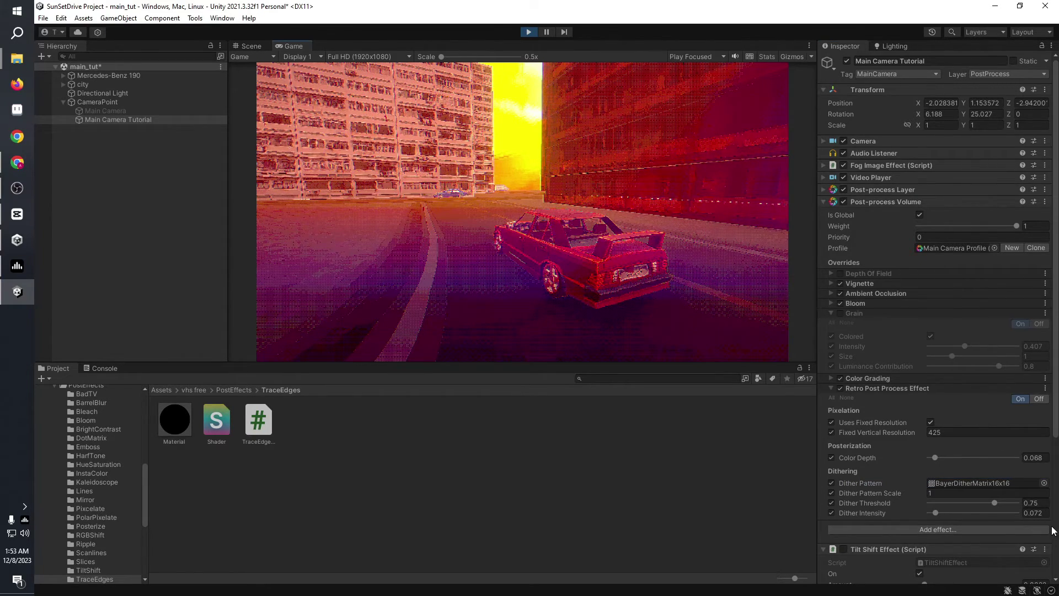
- Search the texture picker for "dit" and assign Dither8x8 as the Retro Post Process Effect's Dither Pattern
left_click(1044, 482)
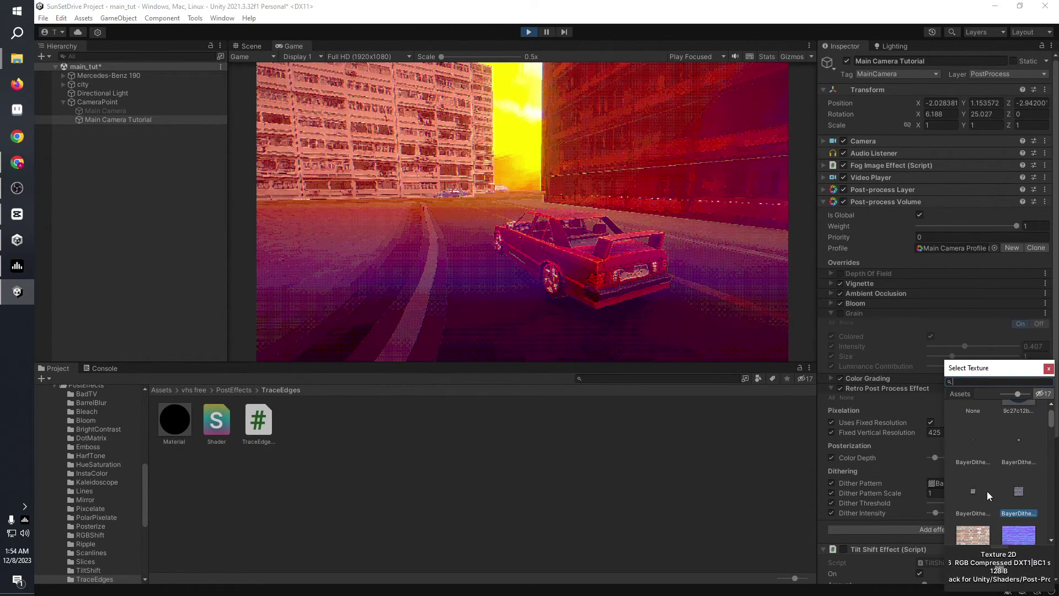
scroll(988, 491, "up", 2)
type("dit")
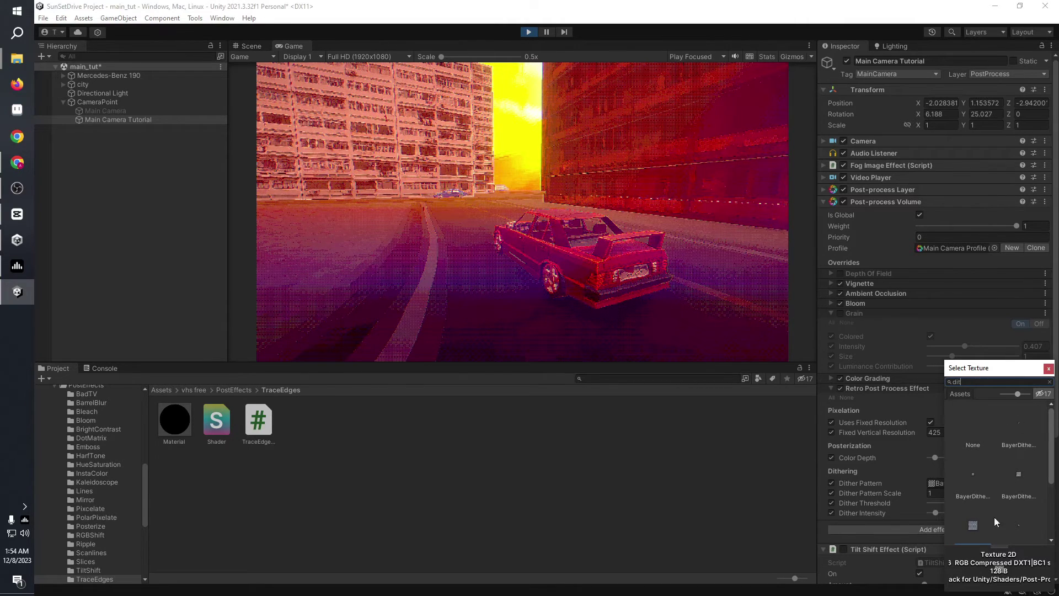
scroll(995, 525, "down", 3)
left_click(976, 530)
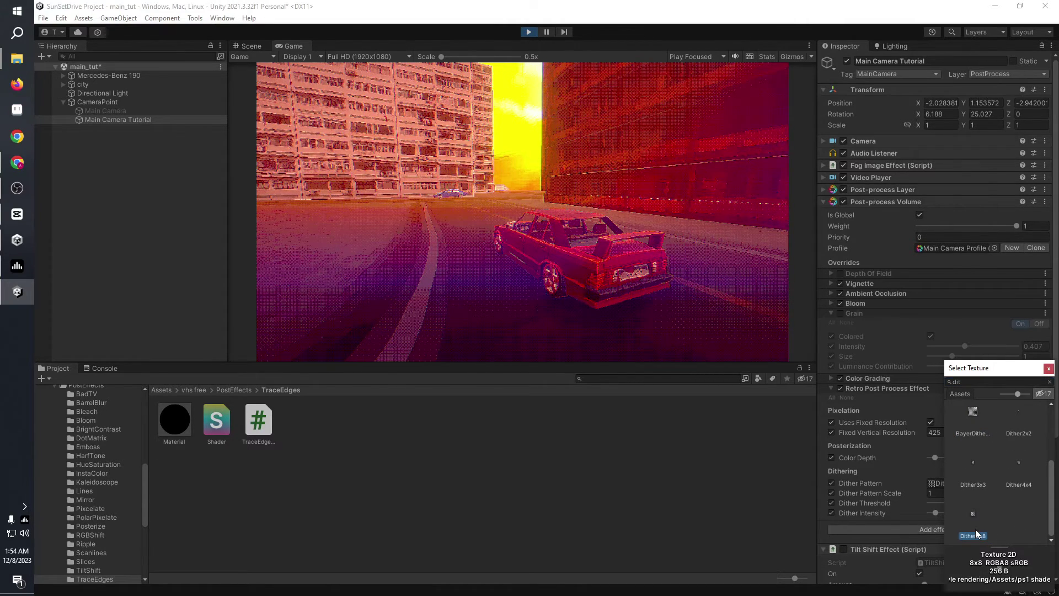
- Compare Dither3x3, Dither2x2 and the Bayer dither textures as the Dither Pattern
left_click(973, 466)
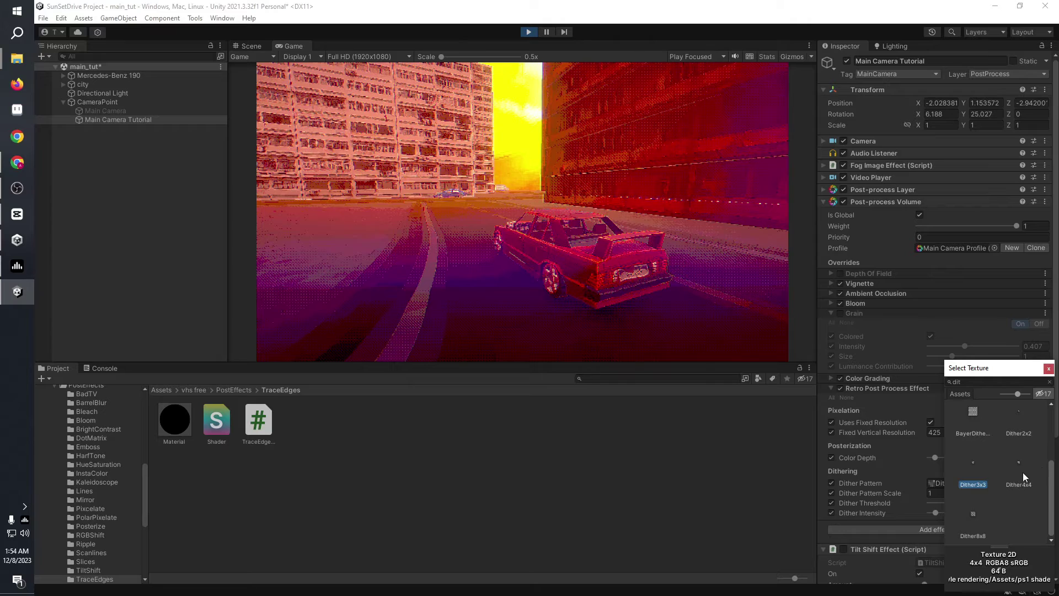
scroll(987, 455, "up", 1)
left_click(1018, 452)
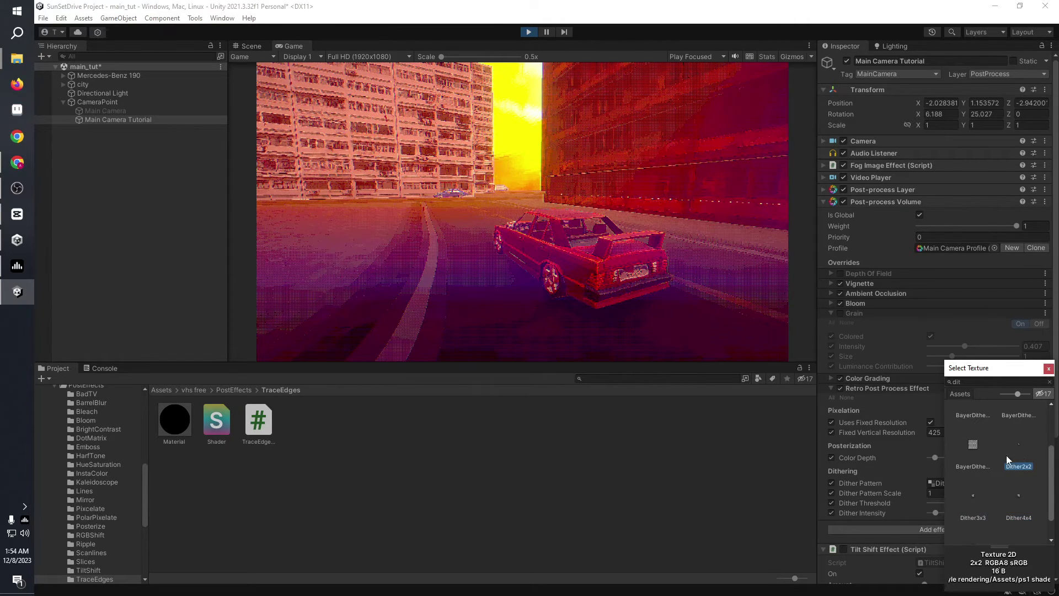
left_click(973, 445)
scroll(973, 457, "up", 2)
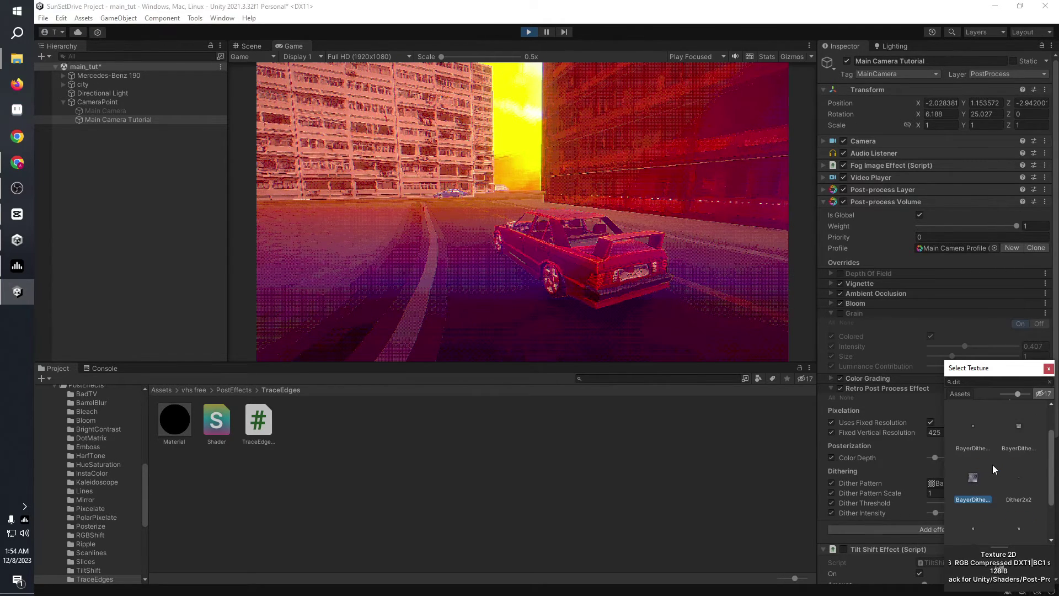
left_click(1020, 458)
left_click(969, 468)
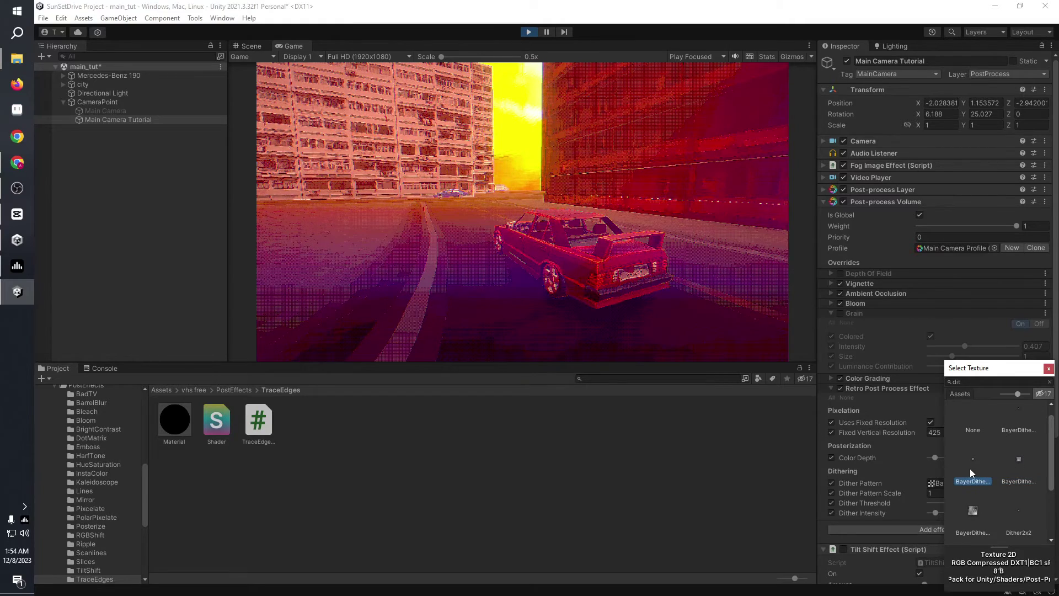
scroll(970, 468, "up", 1)
left_click(1018, 445)
scroll(1018, 444, "down", 3)
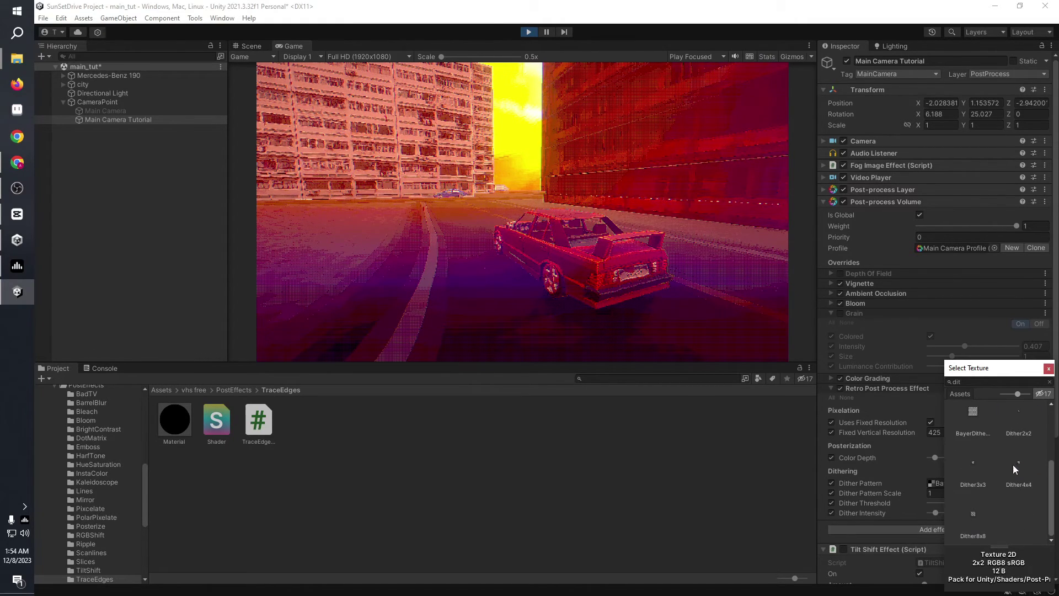
- Reselect Dither8x8 as the Dither Pattern and check the result in the maximized Game view
left_click(975, 514)
double_click(981, 511)
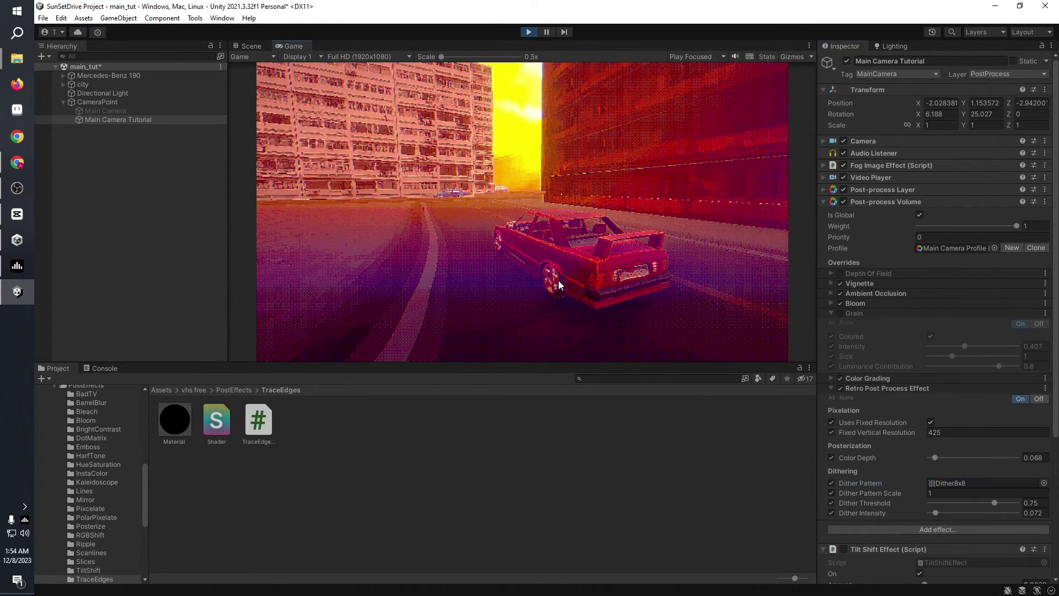
left_click(809, 46)
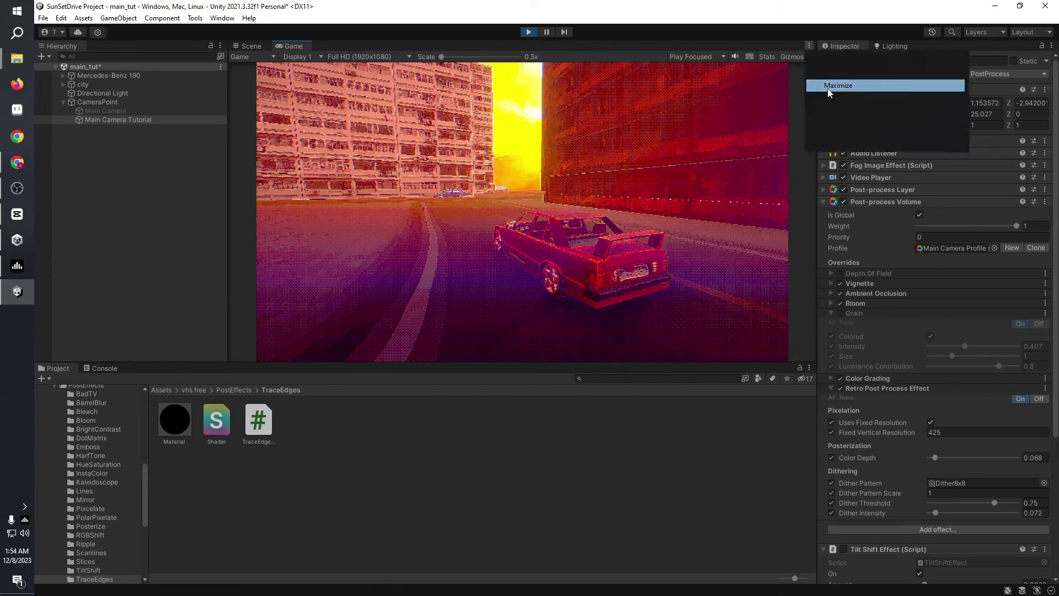
left_click(841, 86)
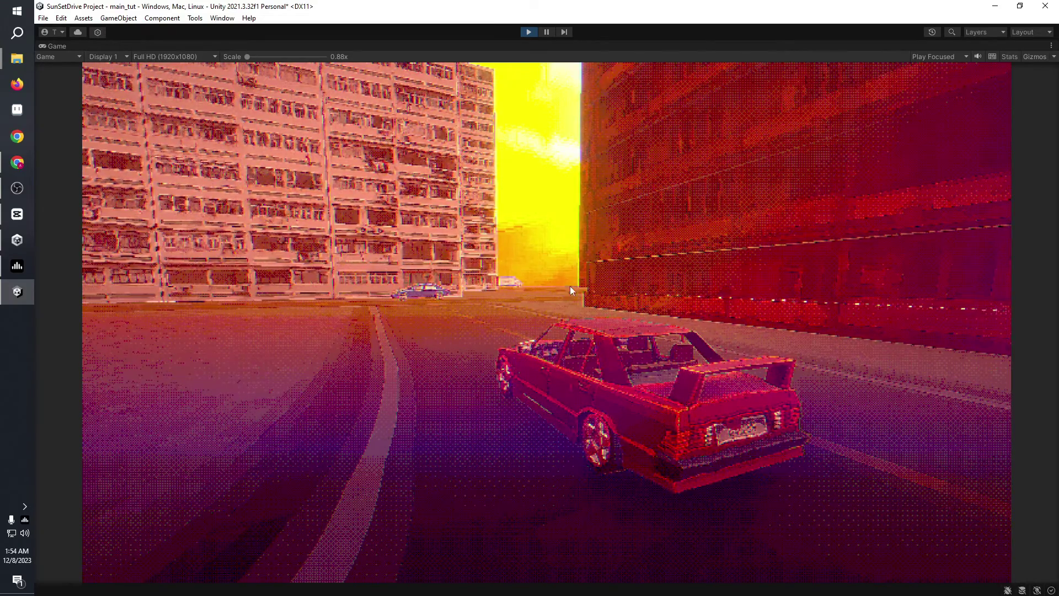
left_click(1051, 46)
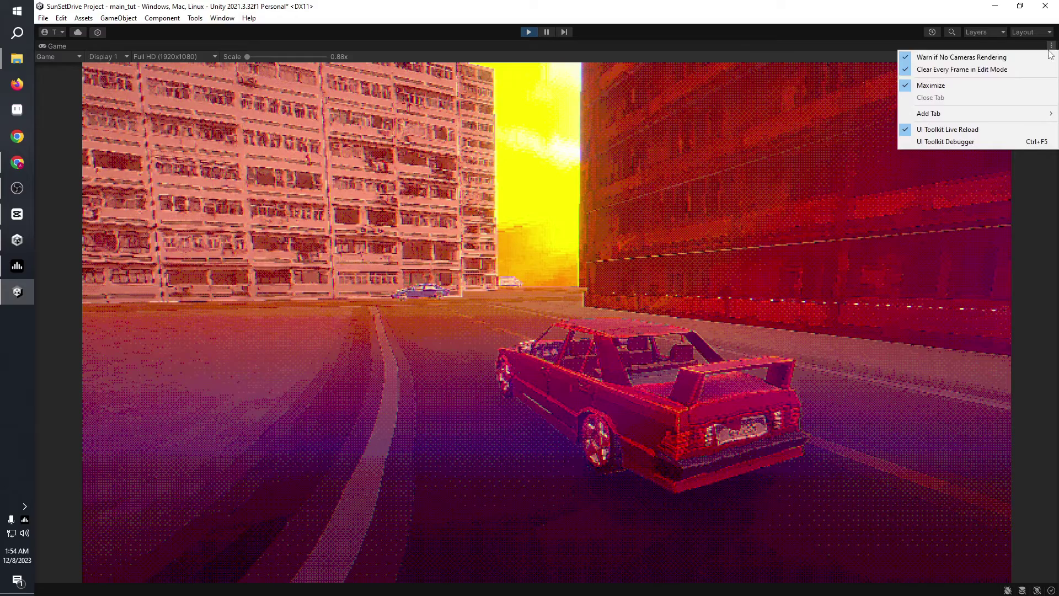
left_click(996, 87)
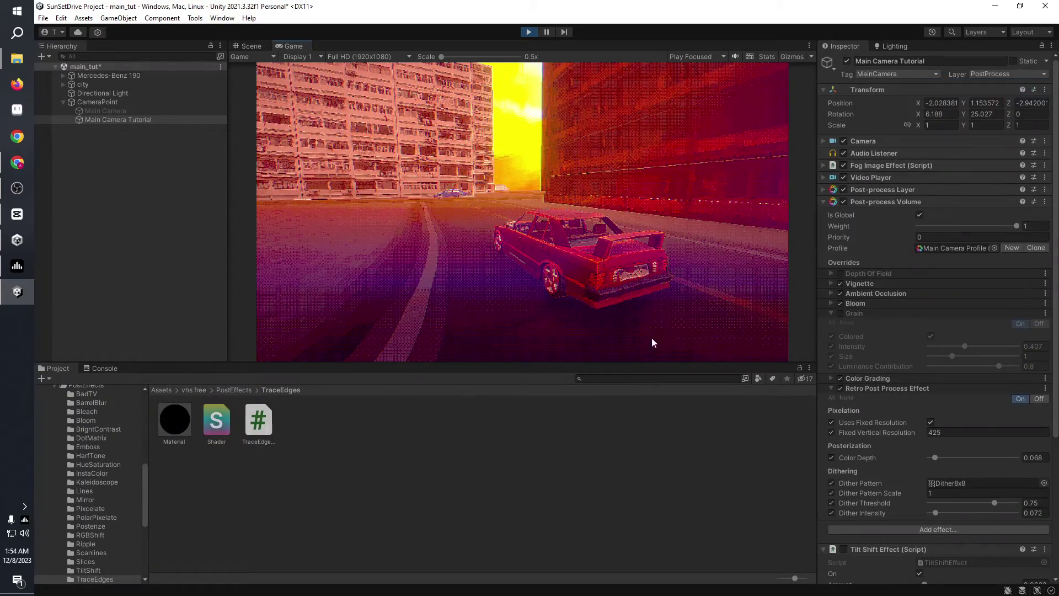
- Locate the assigned Dither8x8 texture in the project and inspect the neighbouring dither textures in its folder
left_click(987, 483)
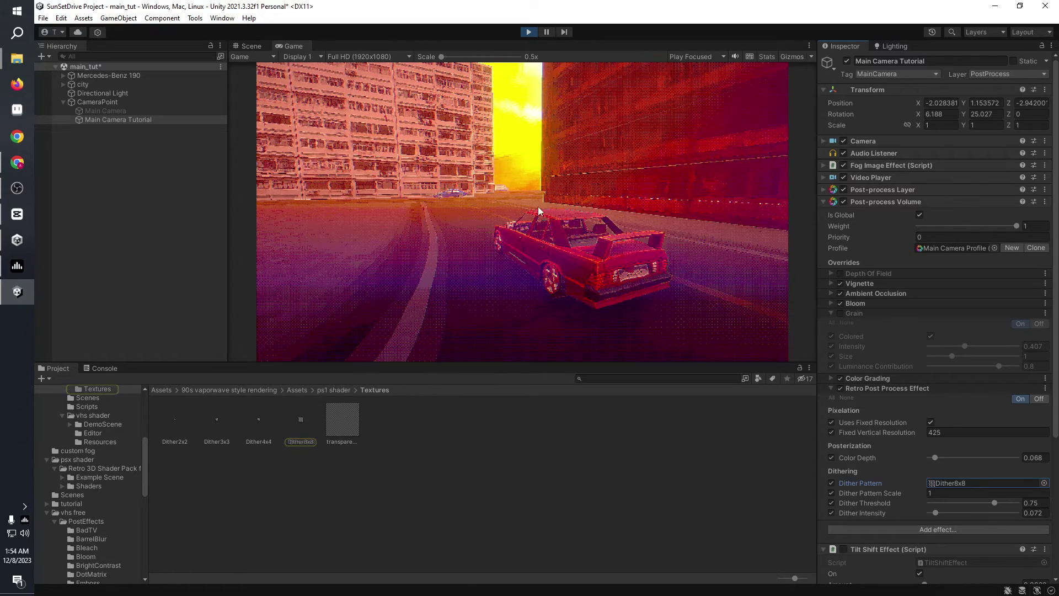
left_click(164, 438)
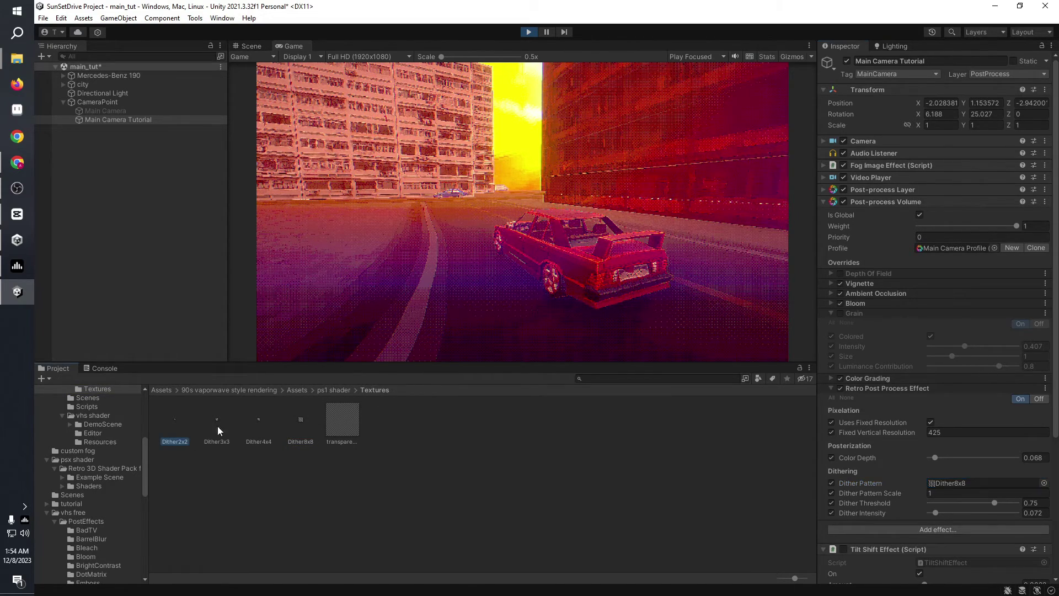
left_click(340, 422)
left_click(165, 433)
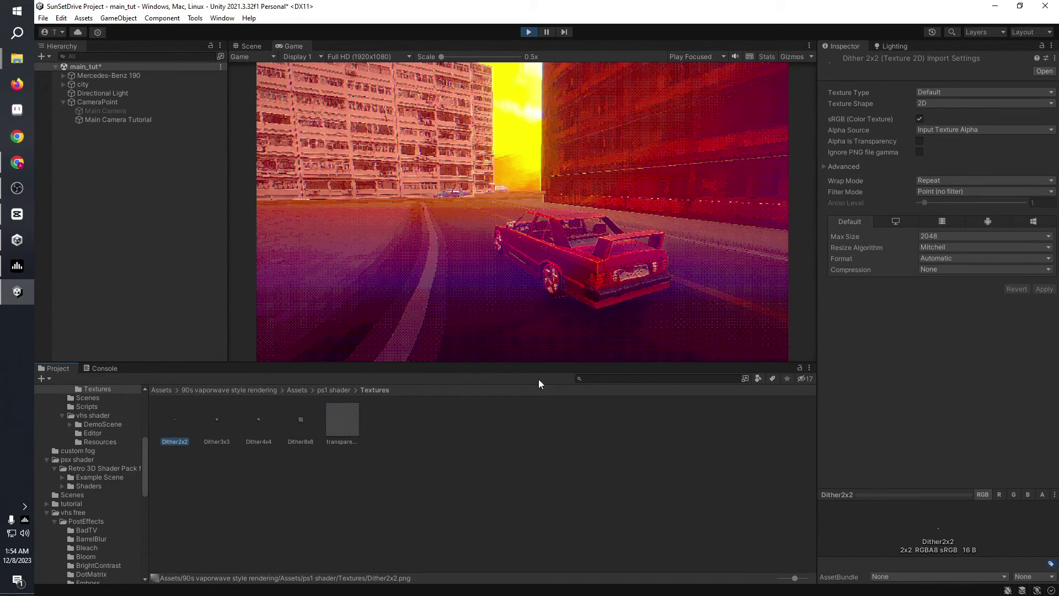
left_click(456, 548)
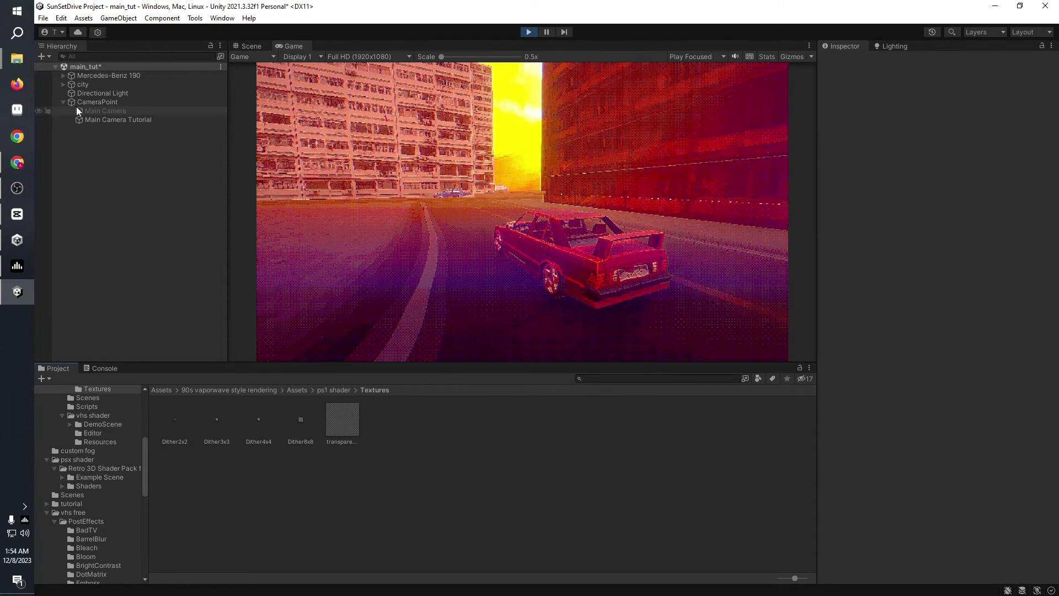
- Stop play mode, return to the root Assets folder, and enable the Tilt Shift Effect component on Main Camera Tutorial
left_click(528, 32)
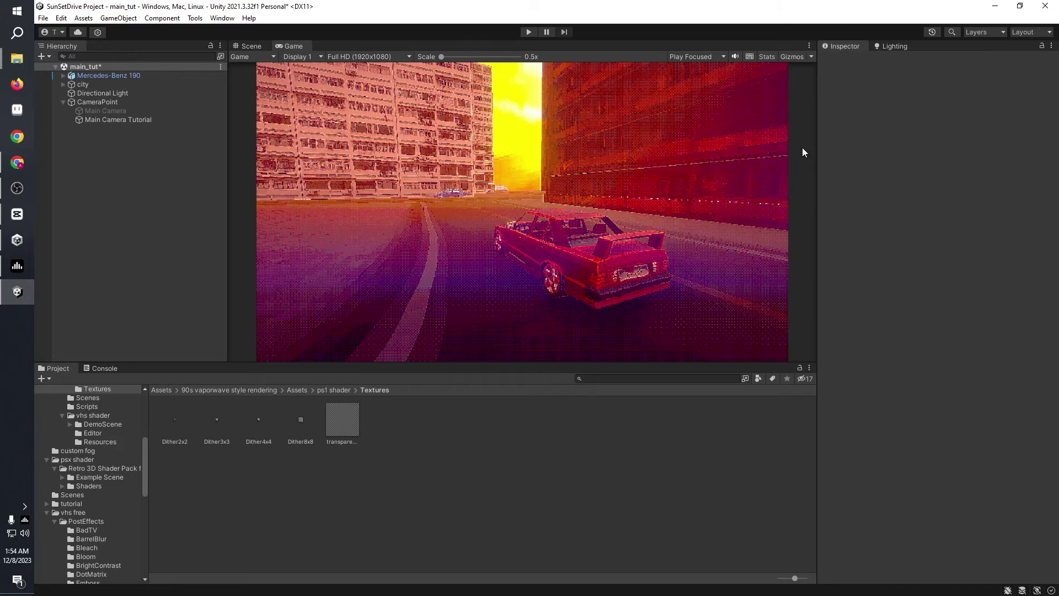
left_click(94, 120)
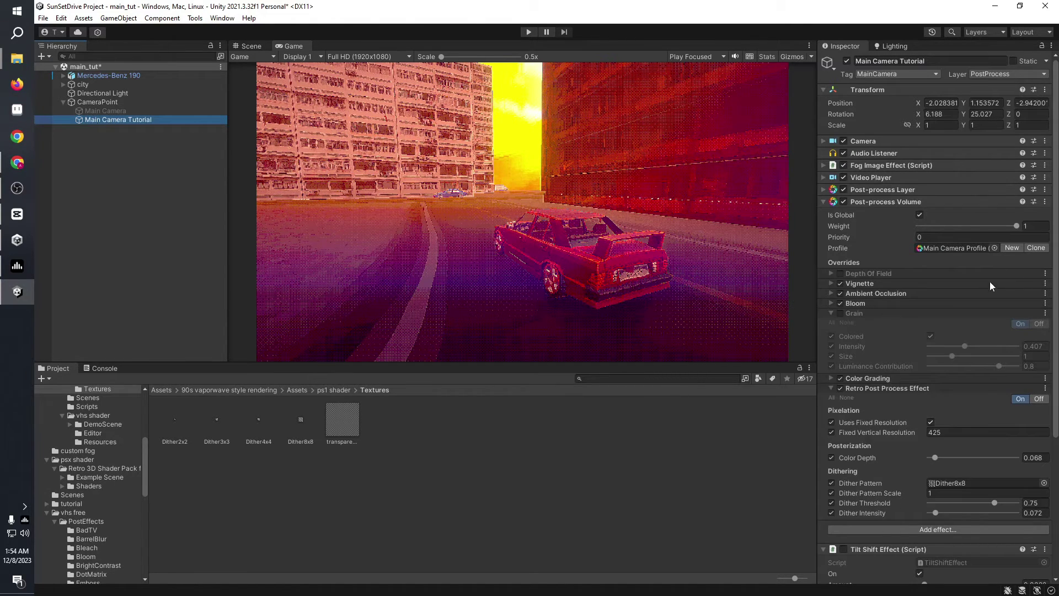
scroll(938, 298, "down", 5)
left_click(844, 356)
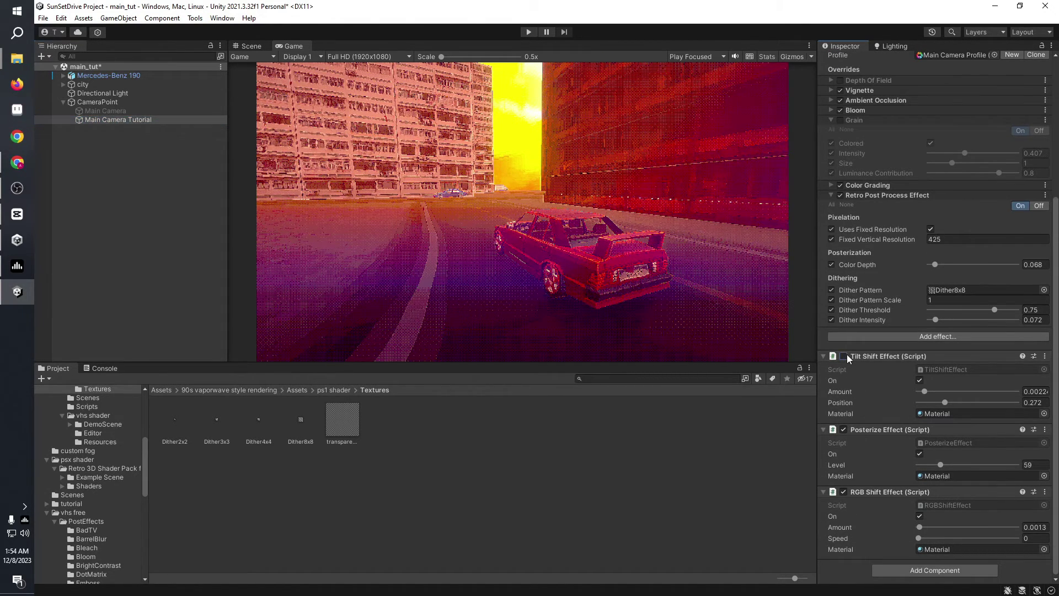
scroll(98, 464, "up", 6)
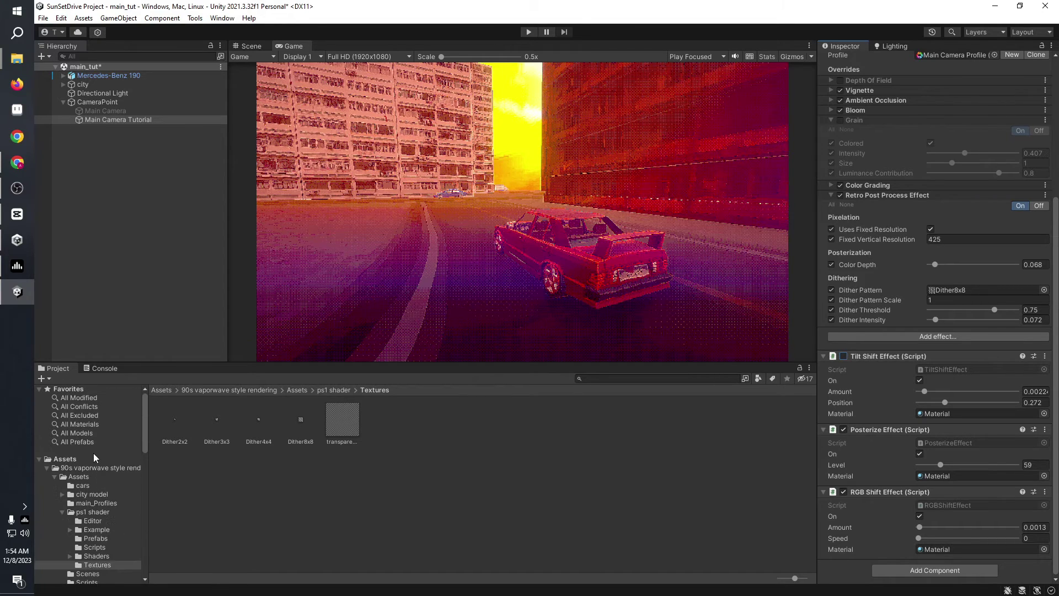
left_click(63, 458)
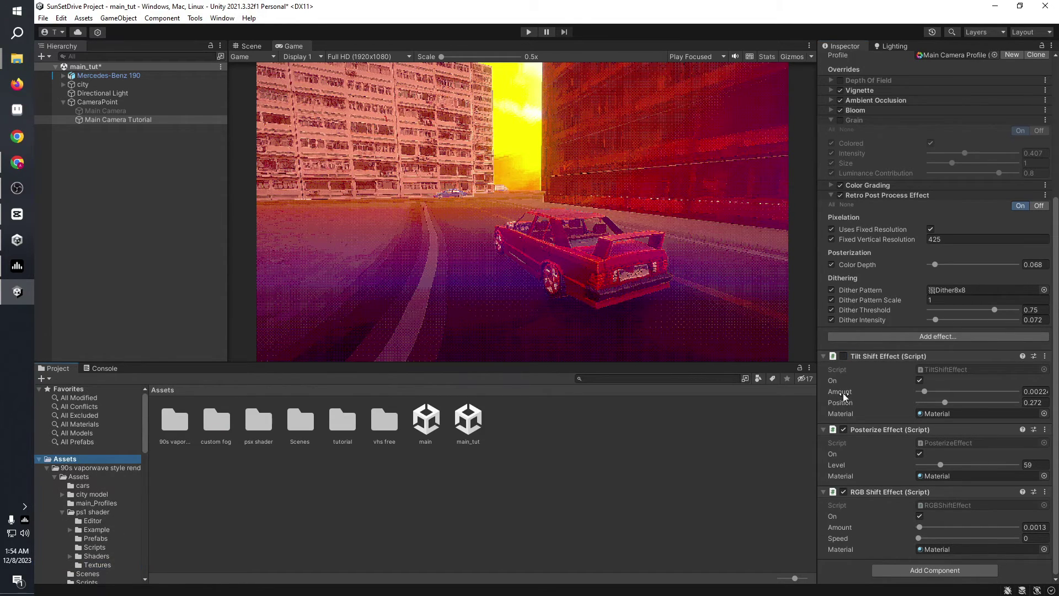
left_click(844, 356)
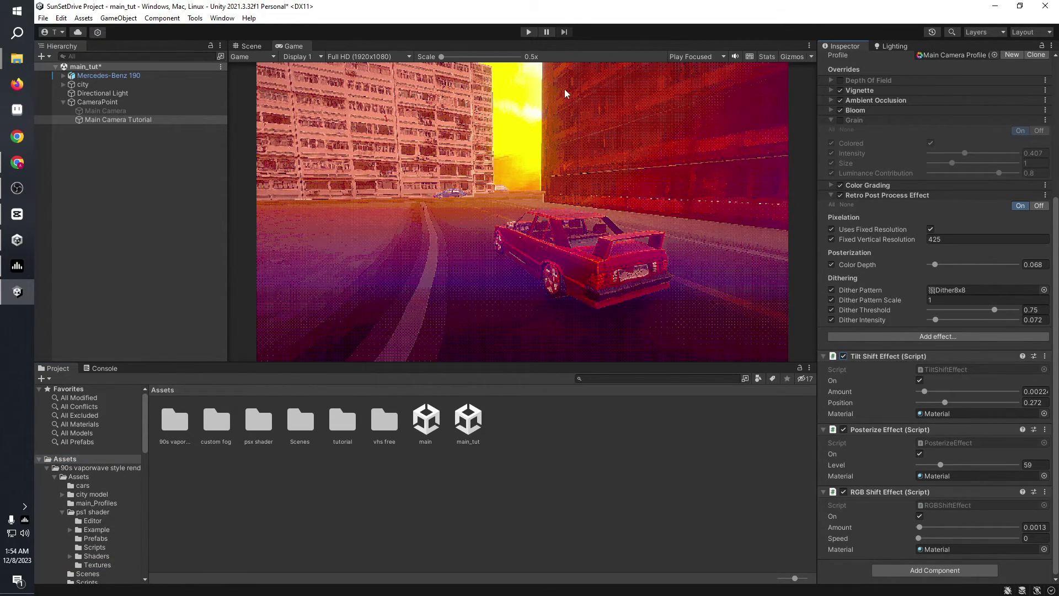
- Play the scene, try a Tilt Shift Effect Position of about 0.524, and stop play mode
key("ctrl+p")
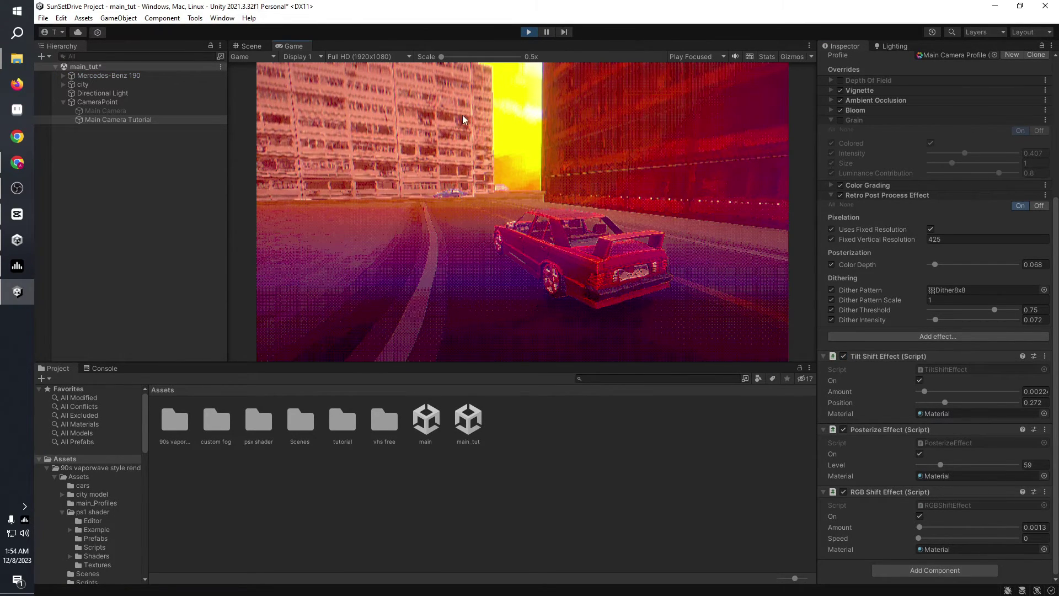
mouse_move(948, 404)
left_mouse_down()
mouse_move(980, 405)
mouse_move(969, 404)
left_mouse_up()
left_click_drag(964, 405, 972, 407)
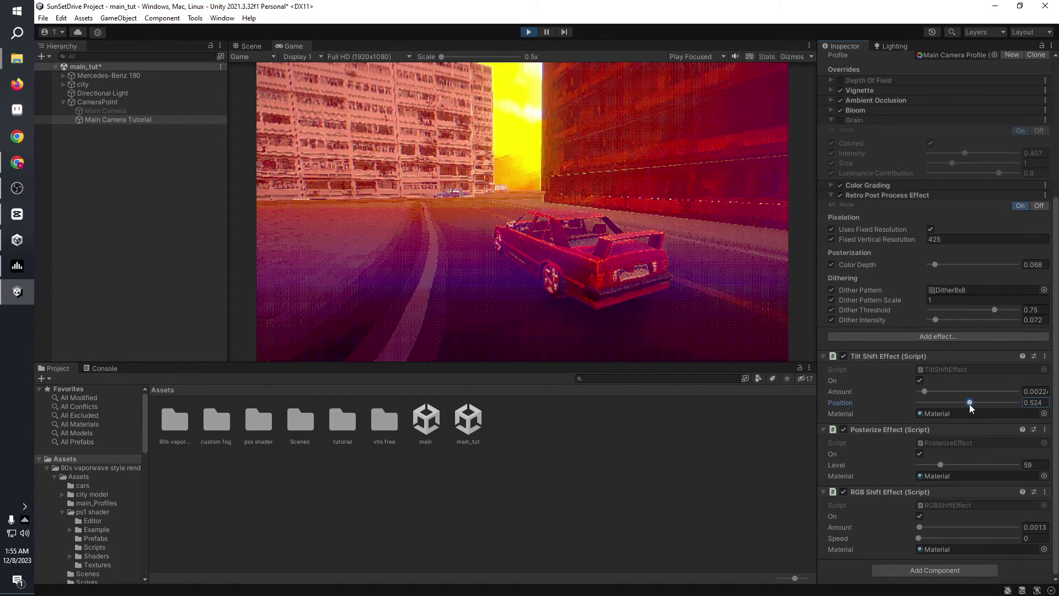
left_click(528, 32)
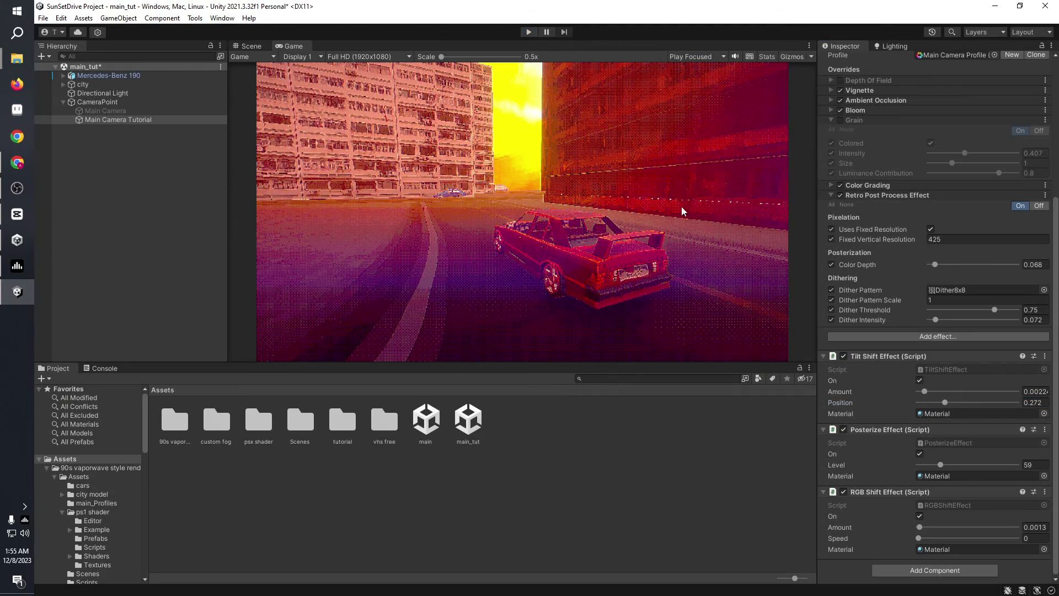
- Set the Tilt Shift Effect's Position to 0.434 and Amount to 0.0018, and play the scene
left_click(960, 406)
left_click(924, 391)
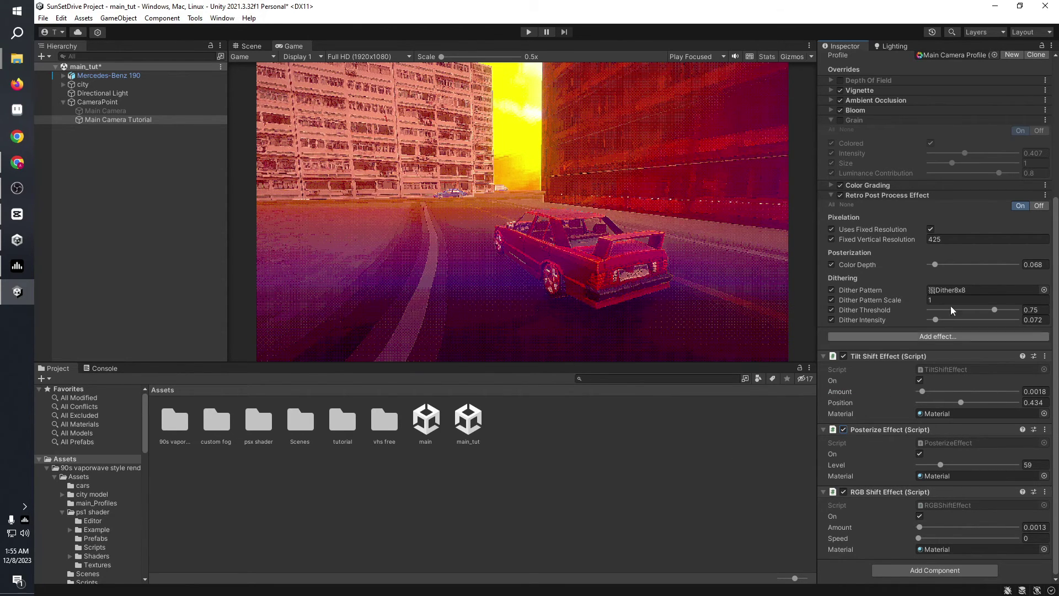
left_click(528, 31)
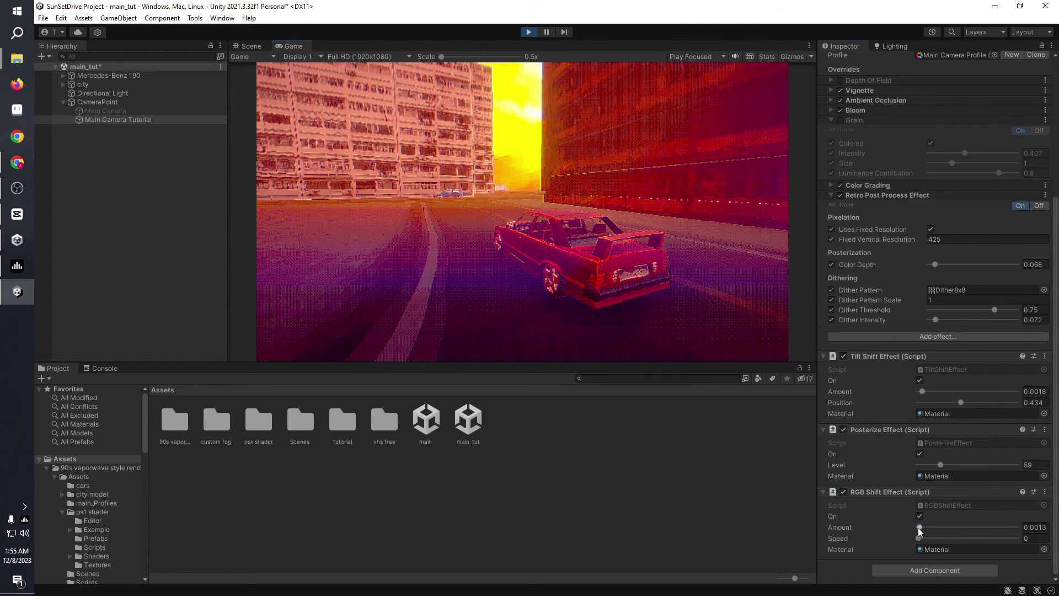
- Set the RGB Shift Effect's Amount to 0.0021 while the scene is playing
mouse_move(920, 528)
left_mouse_down()
mouse_move(934, 534)
mouse_move(922, 531)
left_mouse_up()
key("ctrl+z")
left_click_drag(918, 531, 921, 530)
left_click_drag(1038, 527, 1053, 532)
type("21")
left_click(623, 231)
- Examine the combined tilt shift and RGB shift look in the maximized Game view, and restore the normal layout
left_click(810, 45)
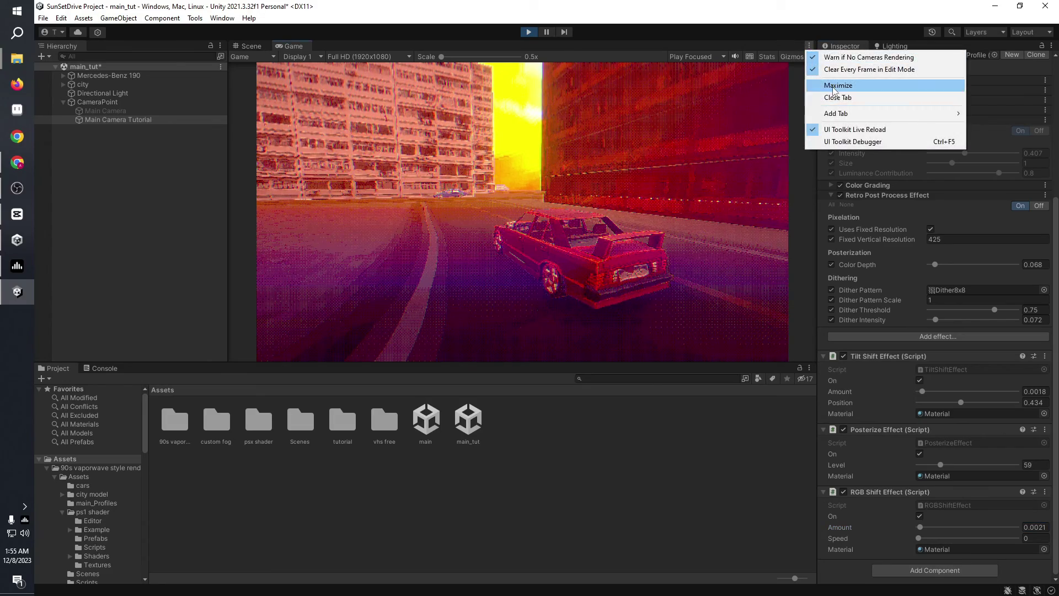
left_click(834, 86)
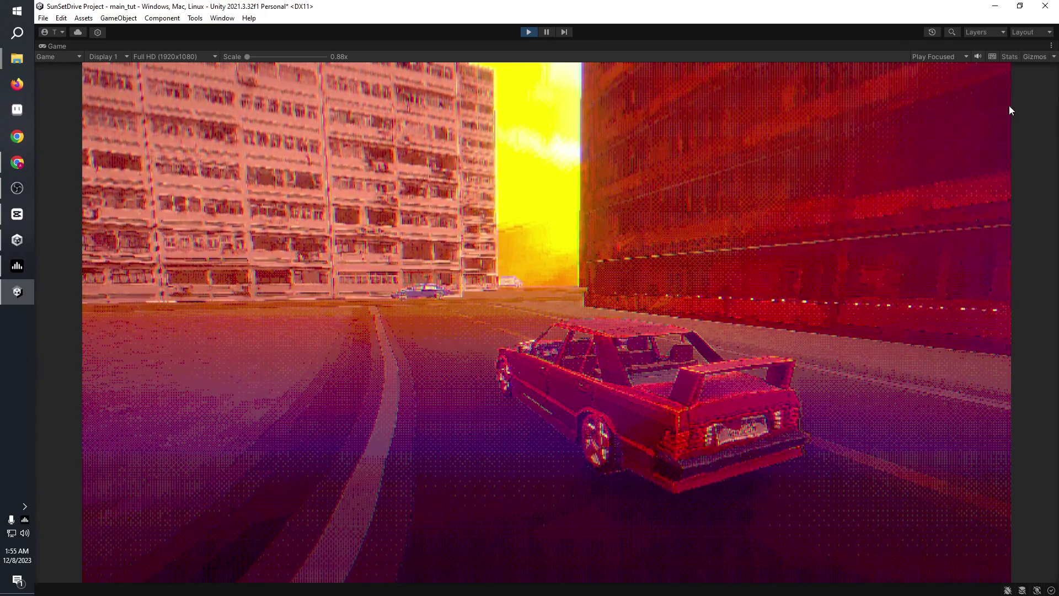
left_click(1052, 46)
left_click(957, 86)
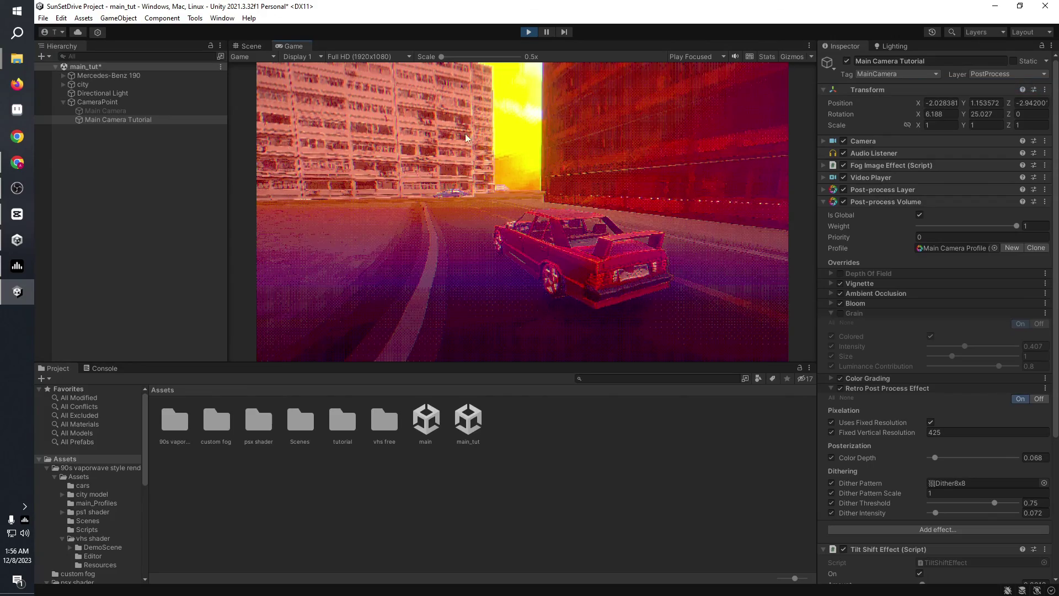